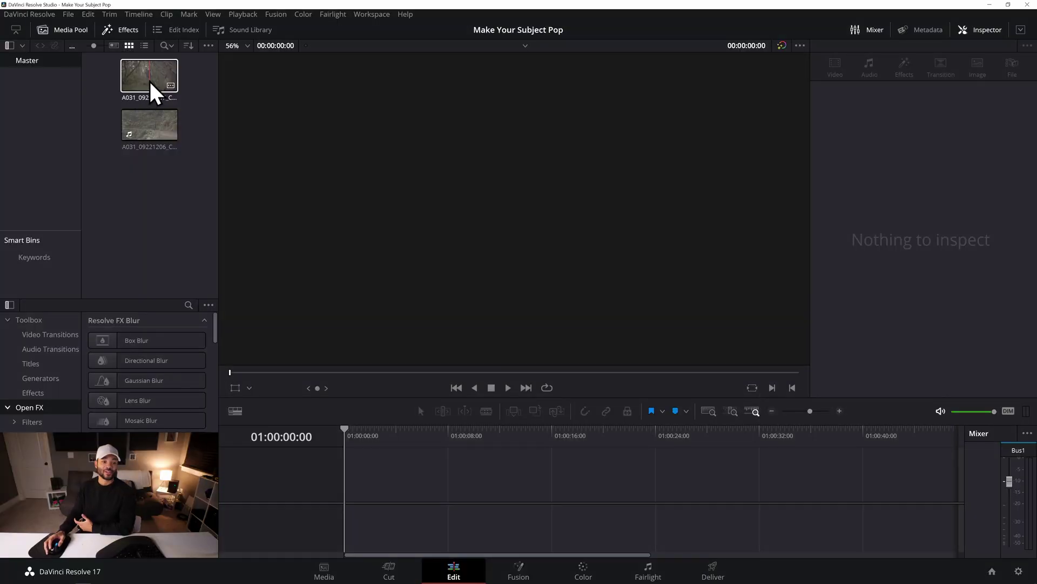
# Put the forest clip on Timeline 1, play it with Loop on, and check its metadata
pyautogui.moveTo(147, 84); pyautogui.dragTo(347, 484)
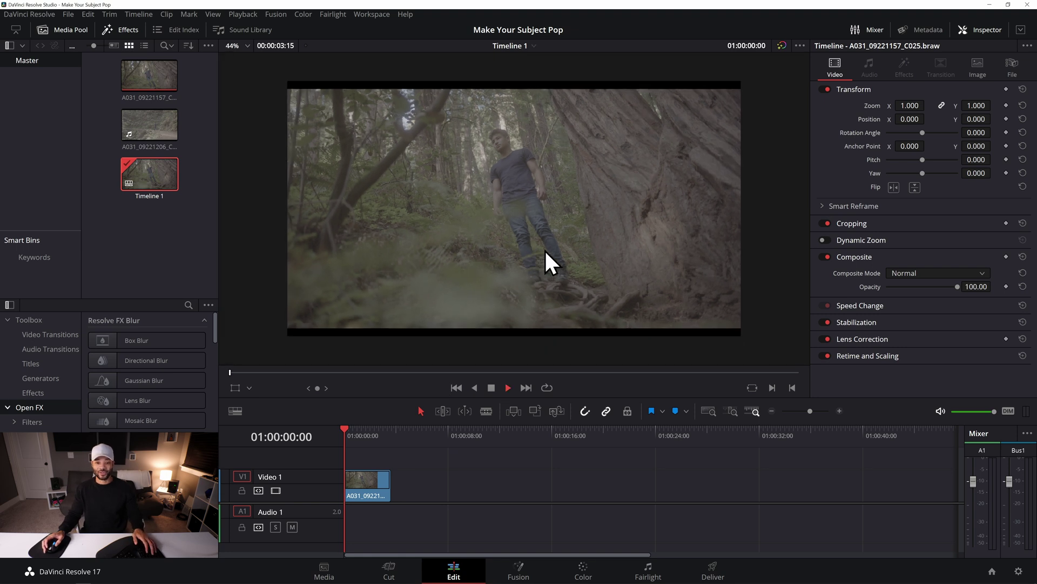
pyautogui.press('space')
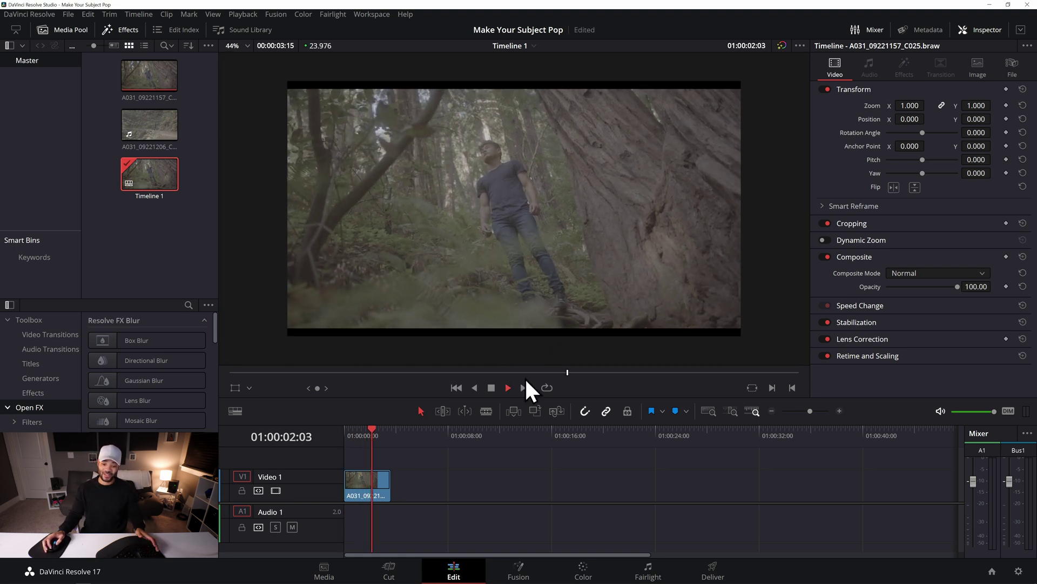
pyautogui.click(546, 387)
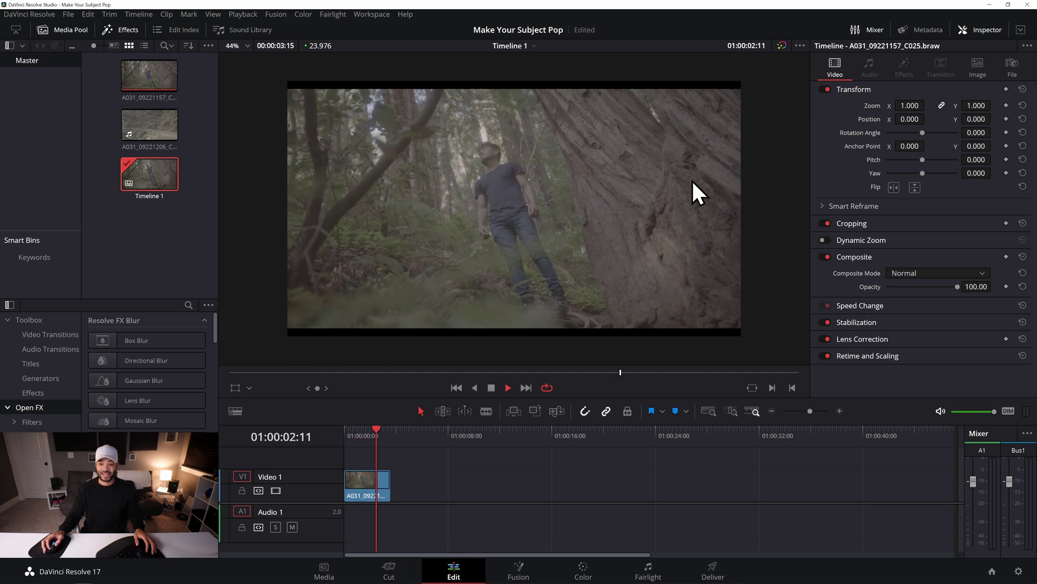
pyautogui.press('space')
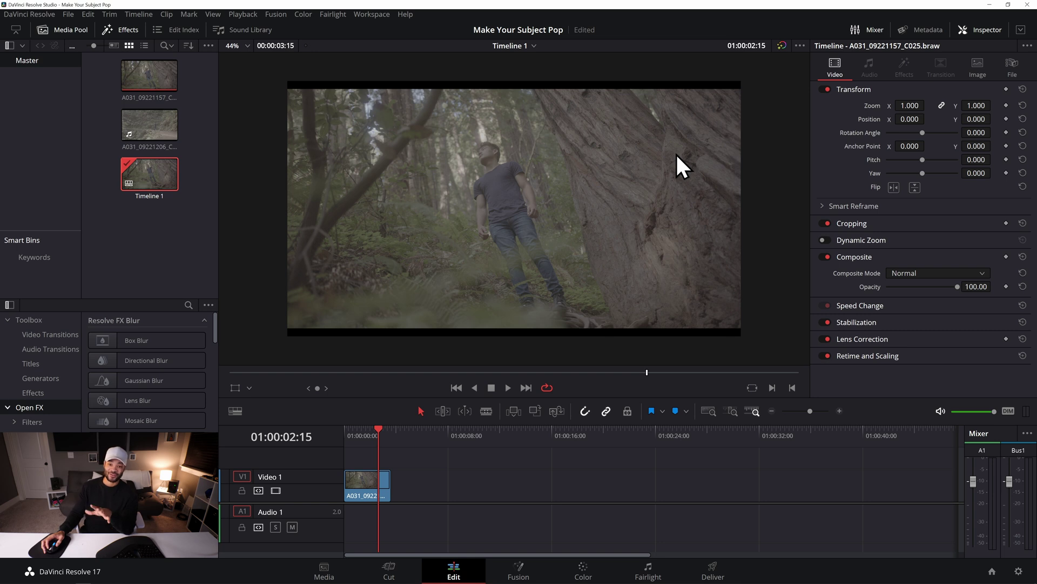
pyautogui.click(929, 29)
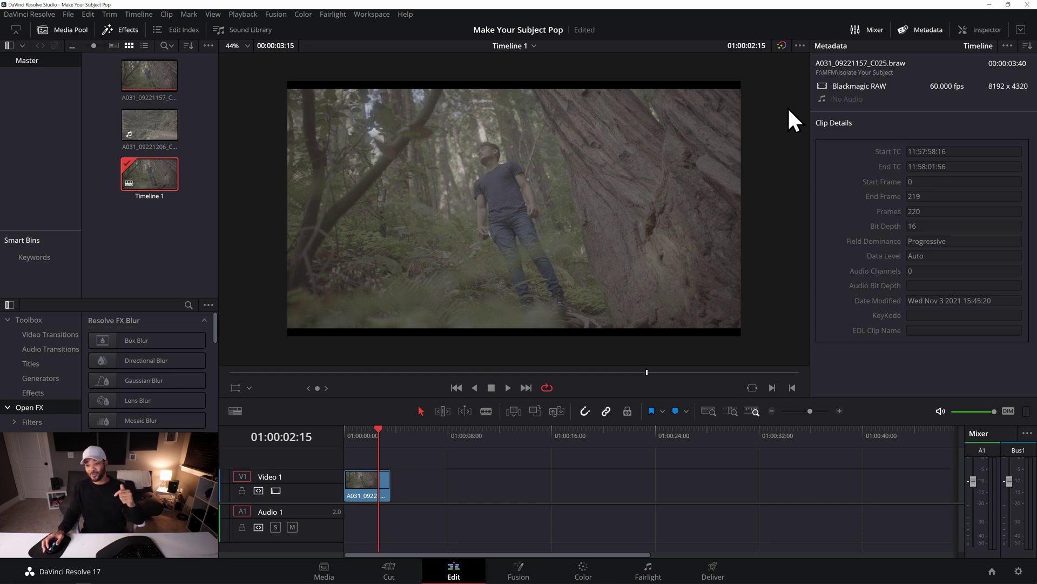
# Play the clip from the start and raise its Transform Zoom to 1.070
pyautogui.doubleClick(372, 478)
pyautogui.press('Home')
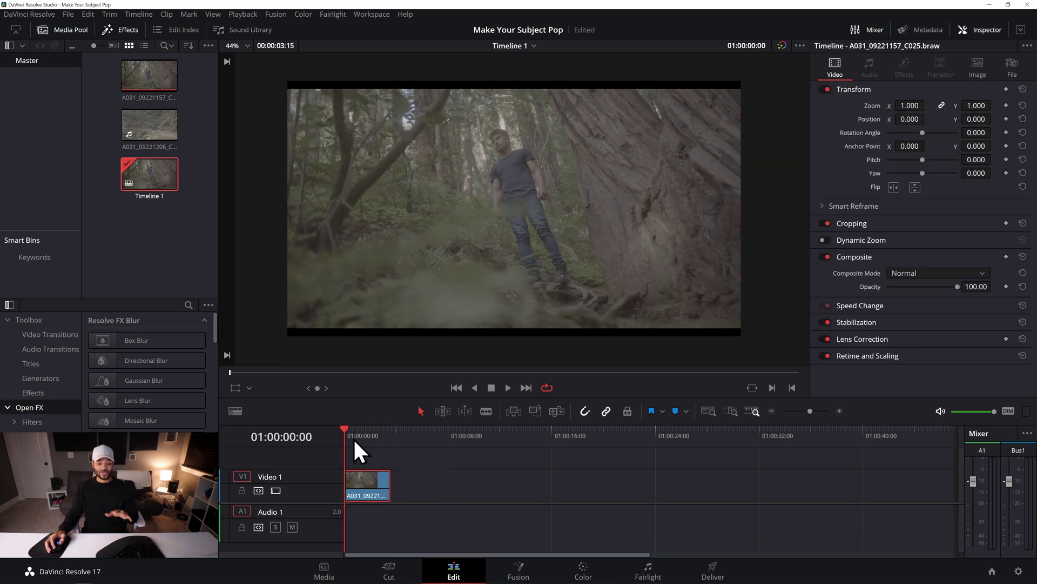
pyautogui.press('space')
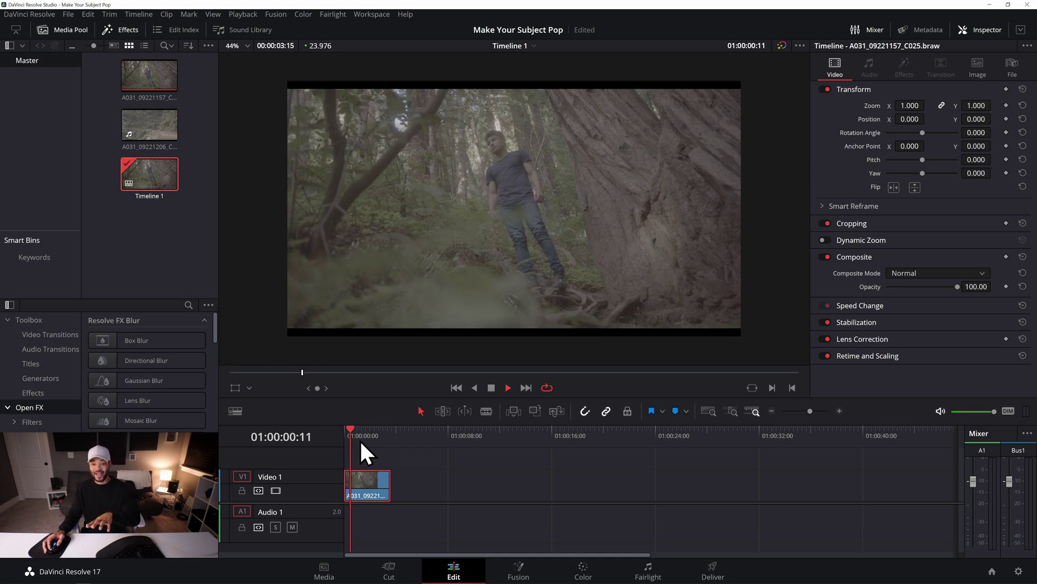
pyautogui.press('space')
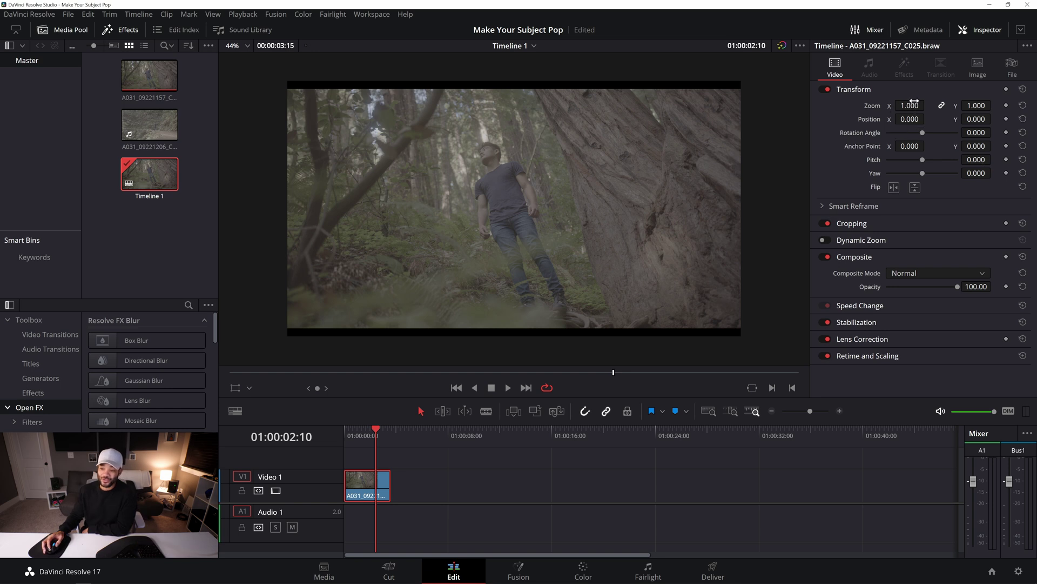
pyautogui.moveTo(913, 105)
pyautogui.mouseDown()
pyautogui.moveTo(932, 105)
pyautogui.moveTo(909, 106)
pyautogui.mouseUp()
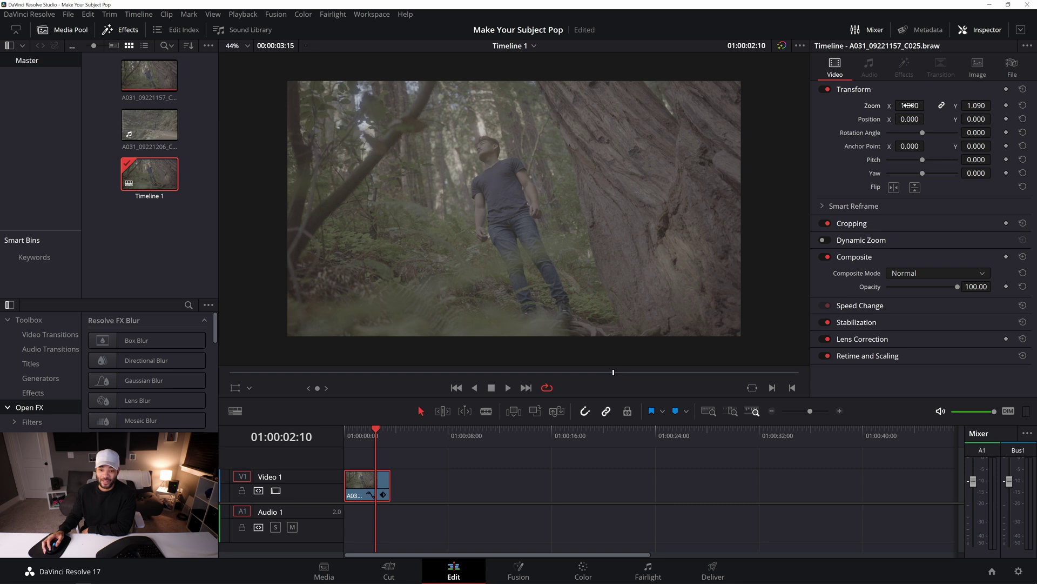
# Stabilize the clip in Similarity mode with Smooth at 0.500
pyautogui.click(855, 322)
pyautogui.scroll(-2, 864, 323)
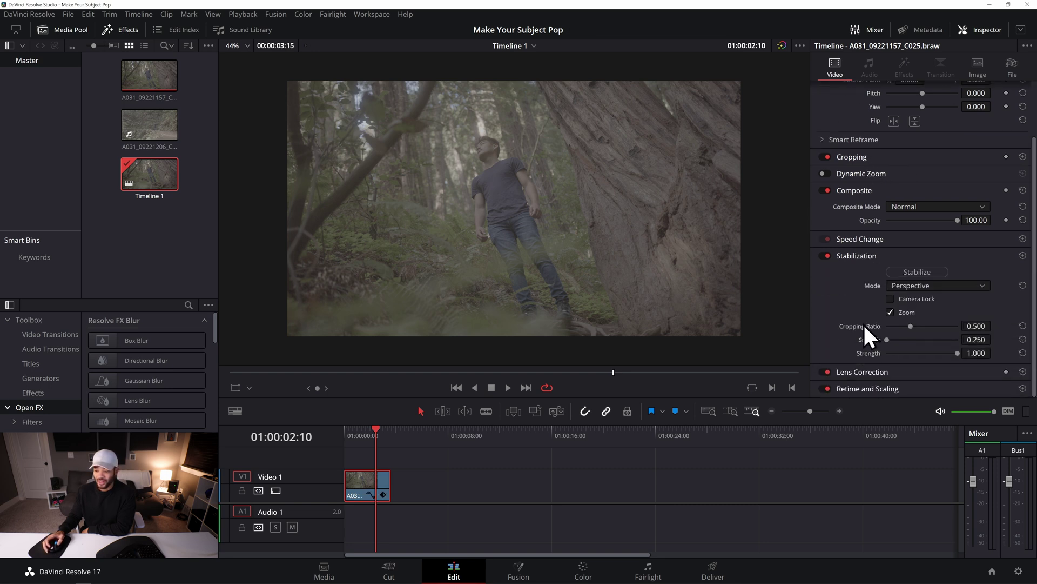
pyautogui.click(935, 284)
pyautogui.click(923, 310)
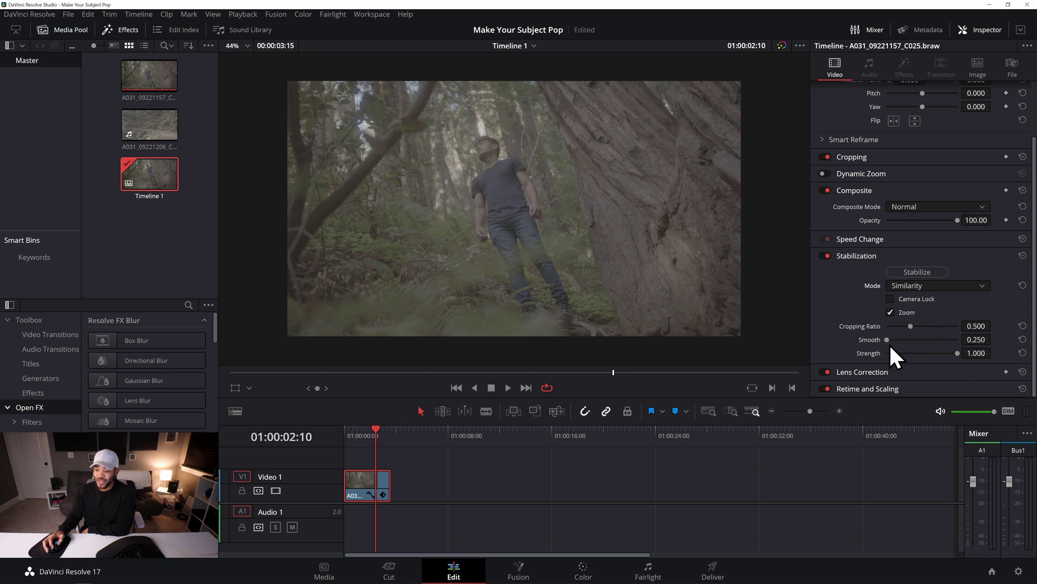
pyautogui.click(967, 339)
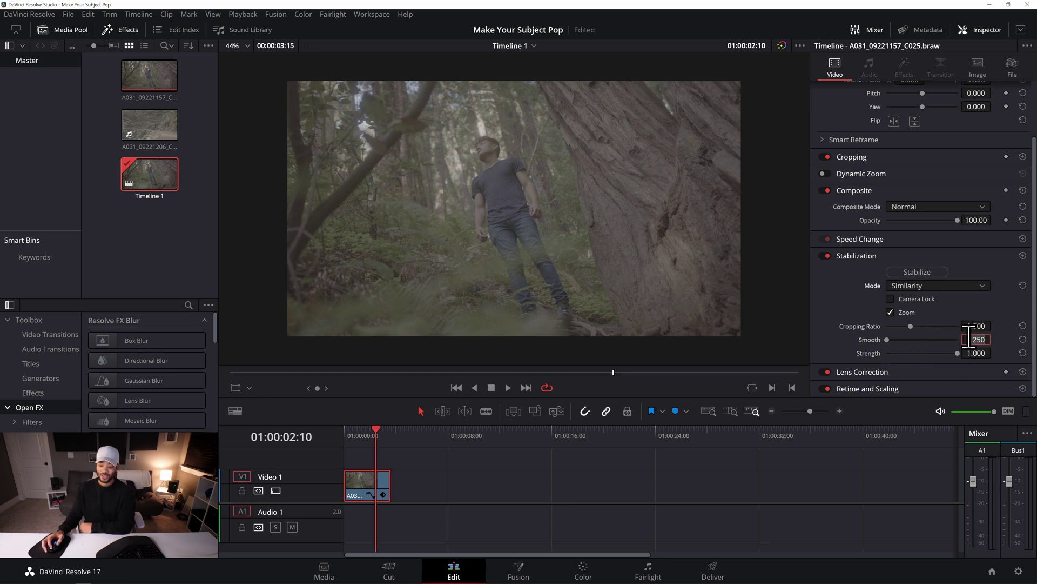
pyautogui.write('0.5')
pyautogui.press('Return')
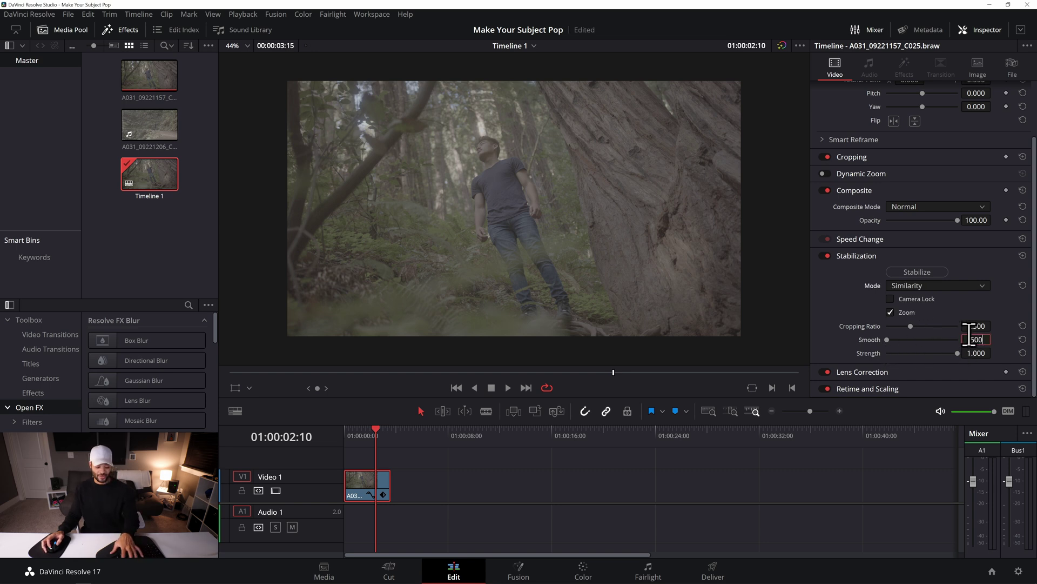
pyautogui.click(917, 273)
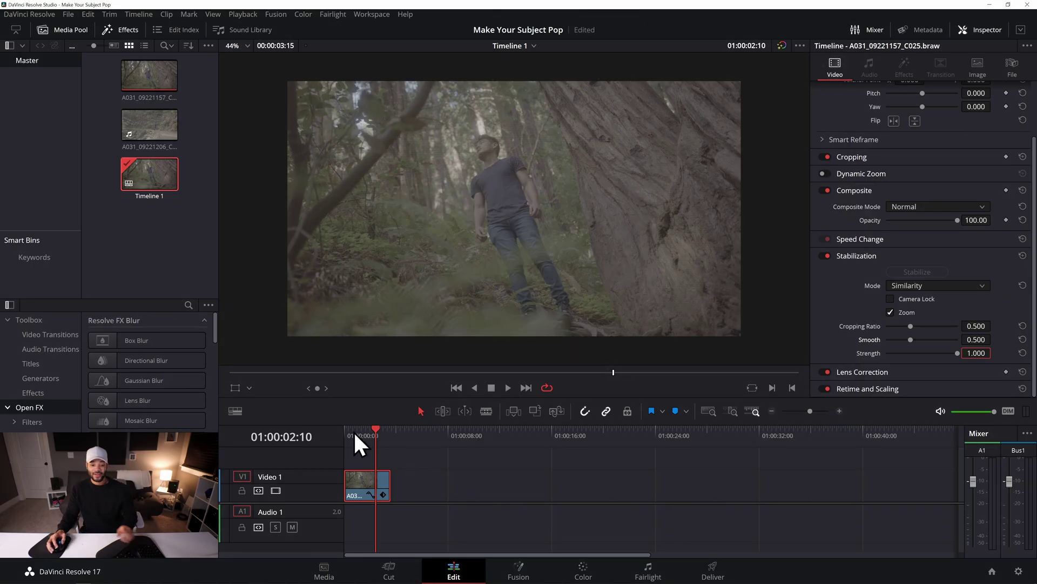
# Play back the stabilized clip from the start
pyautogui.click(340, 435)
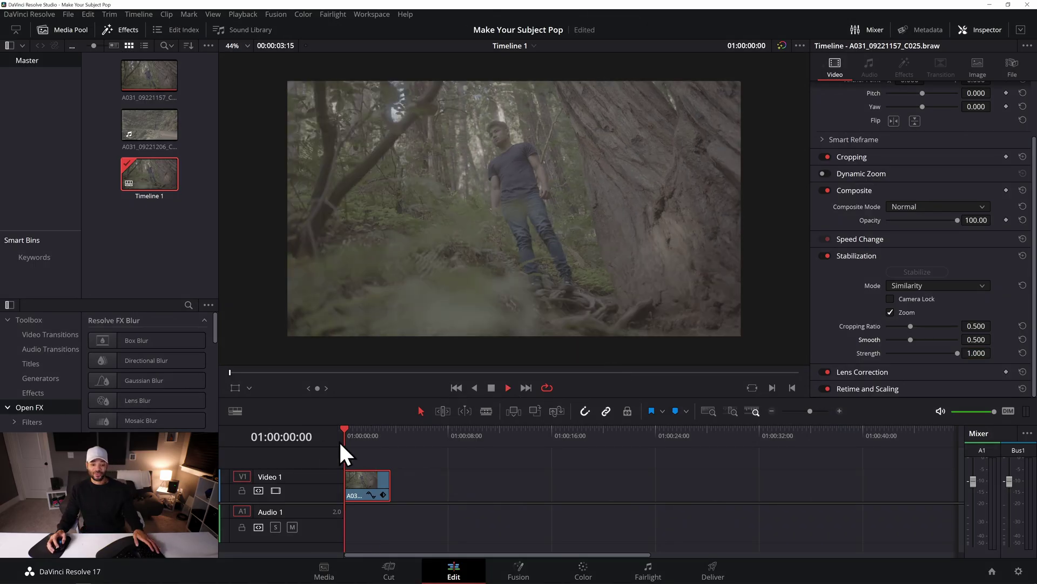
pyautogui.press('space')
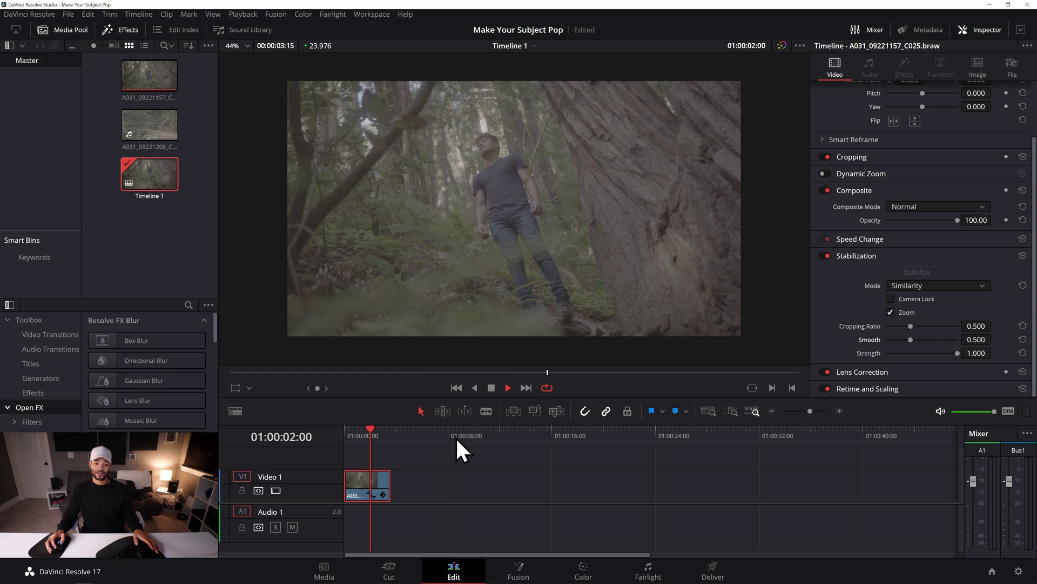
pyautogui.press('space')
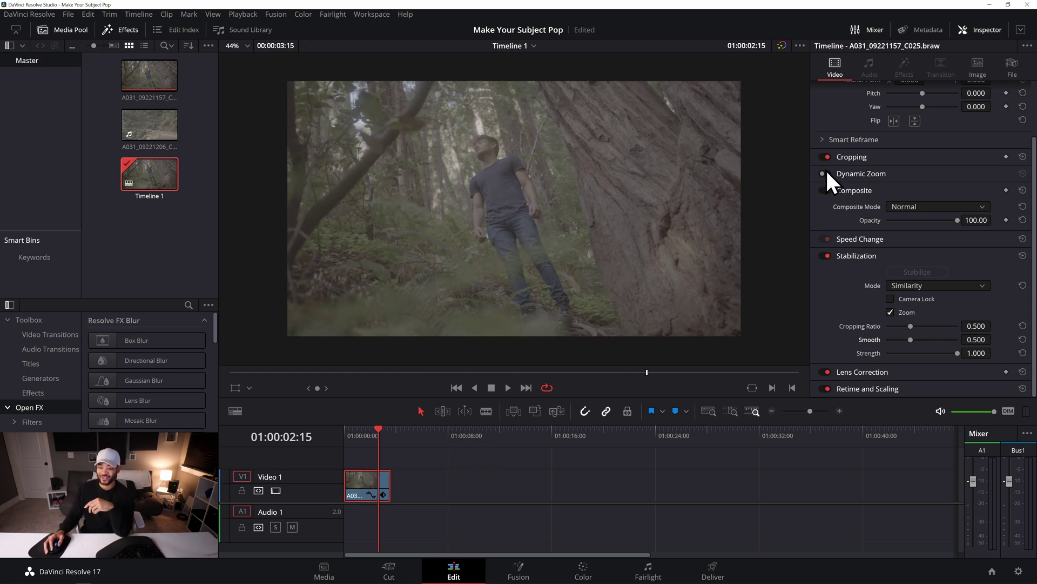
pyautogui.click(845, 172)
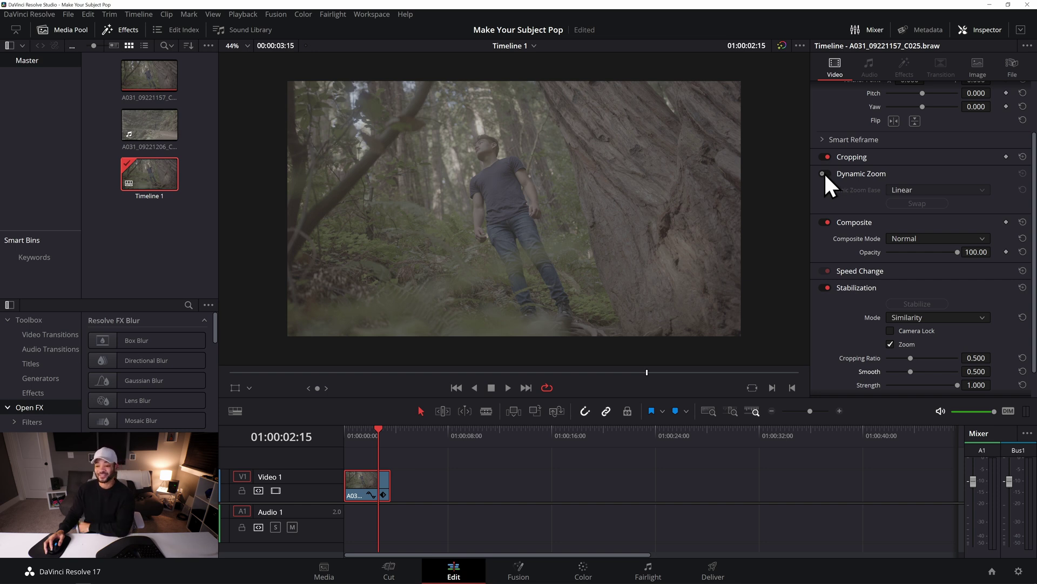
# Enable Dynamic Zoom with swapped start and end framing, and preview it from the start
pyautogui.click(822, 173)
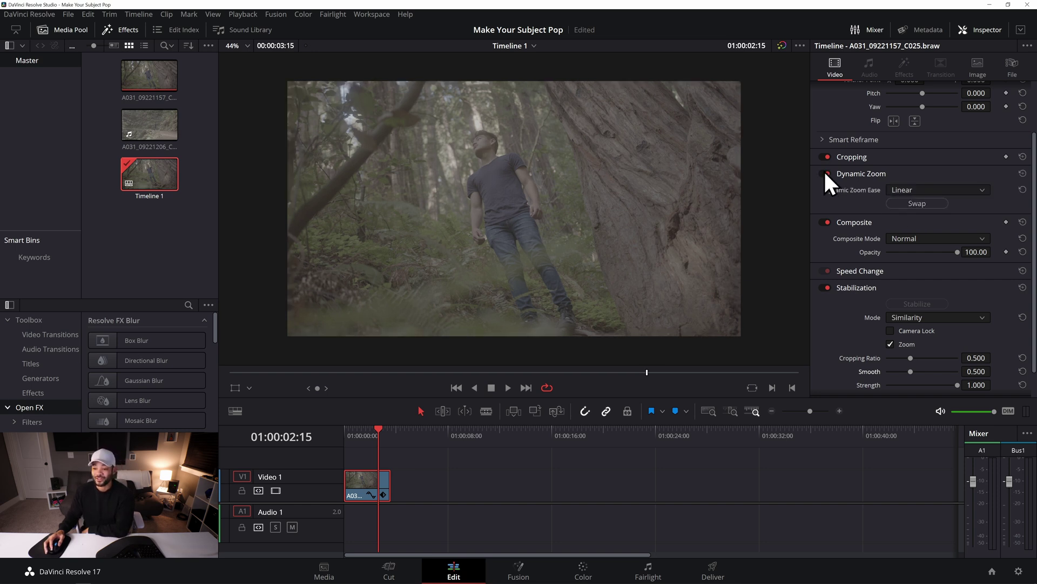
pyautogui.click(920, 203)
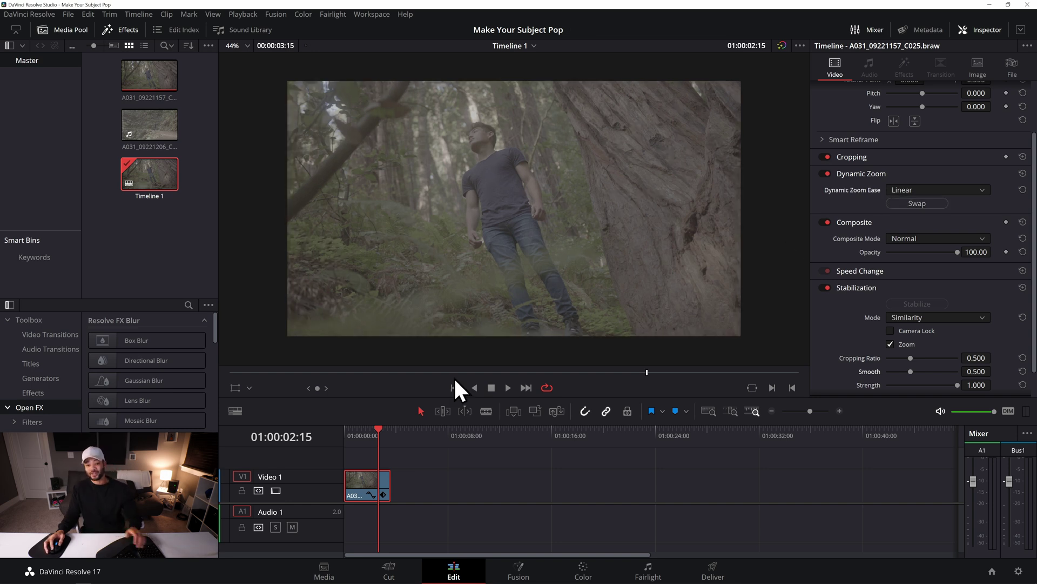
pyautogui.moveTo(365, 432); pyautogui.dragTo(277, 403)
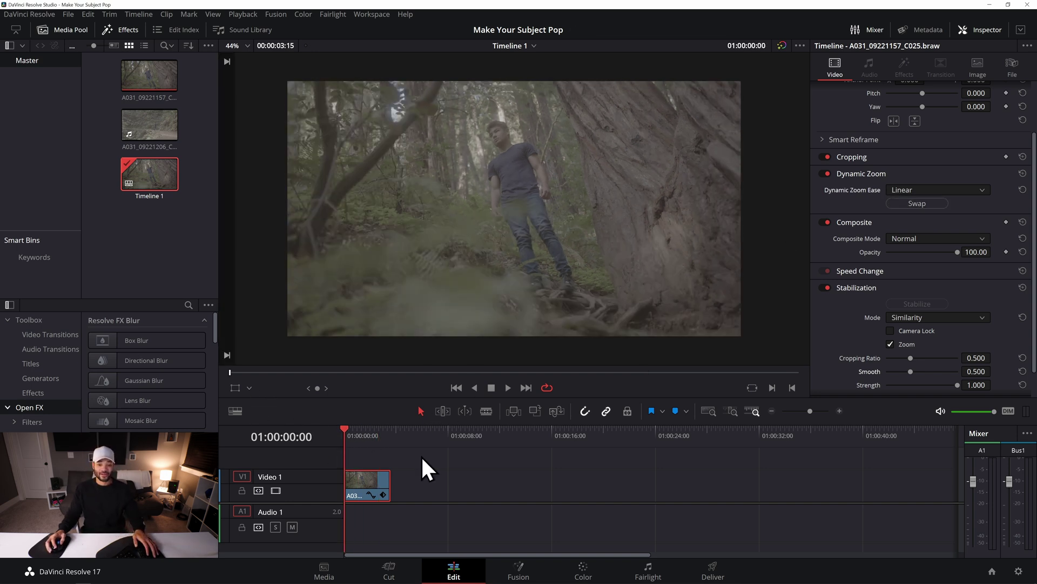
pyautogui.press('space')
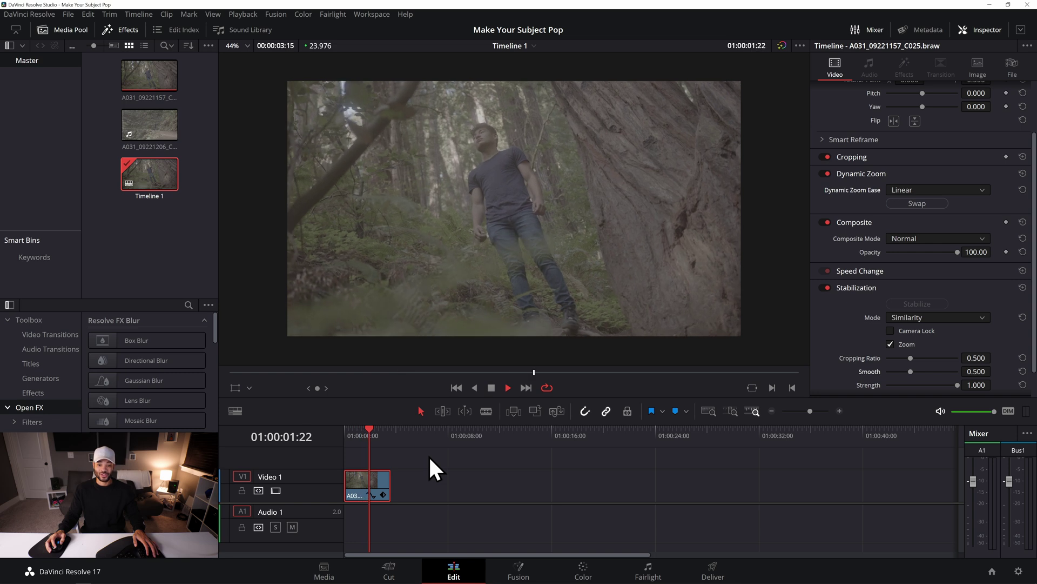
pyautogui.moveTo(382, 430); pyautogui.dragTo(368, 430)
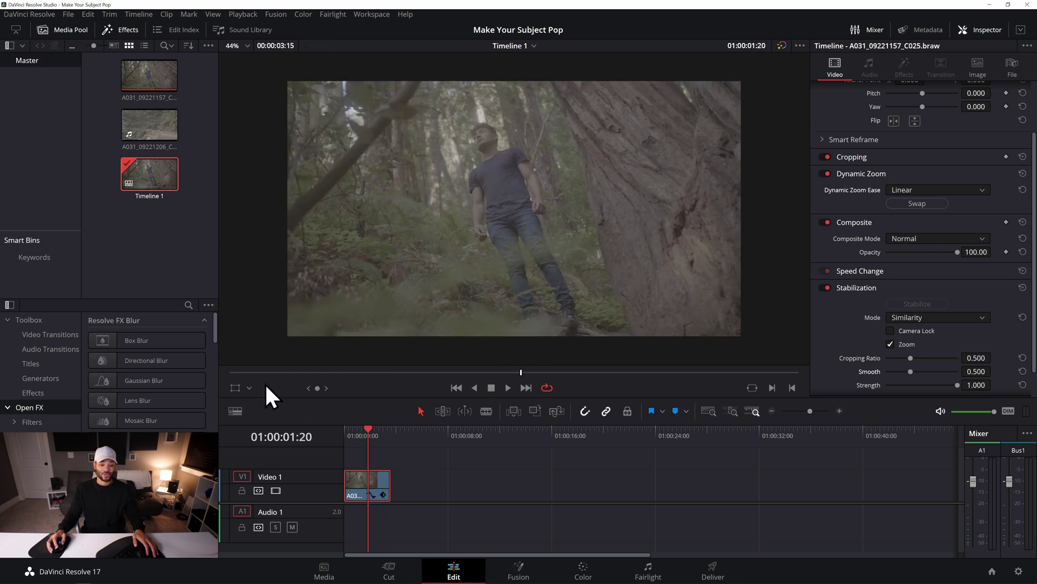
# Shift the Dynamic Zoom end rectangle slightly up and left in the viewer
pyautogui.click(250, 387)
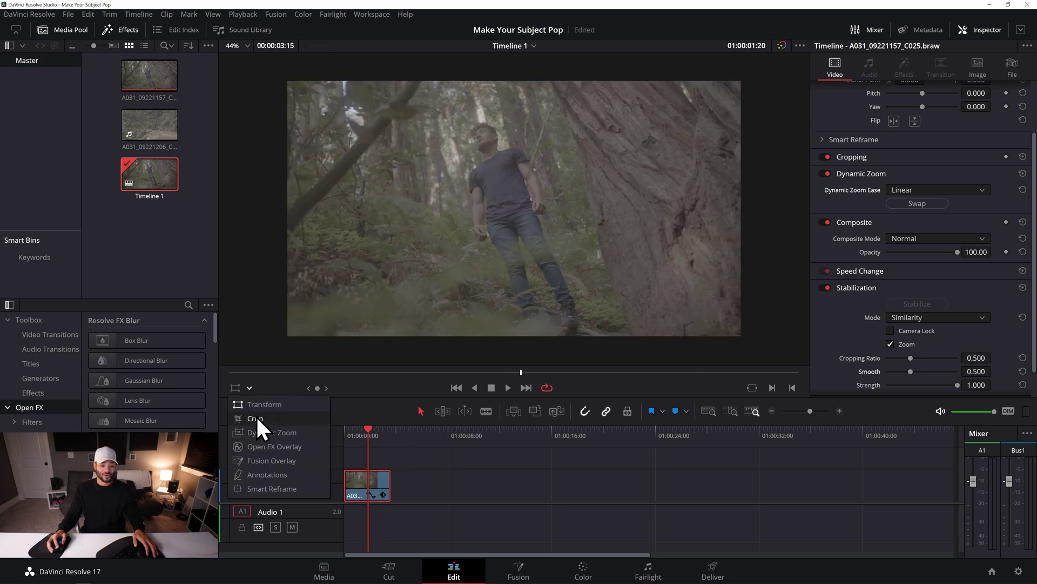
pyautogui.click(258, 433)
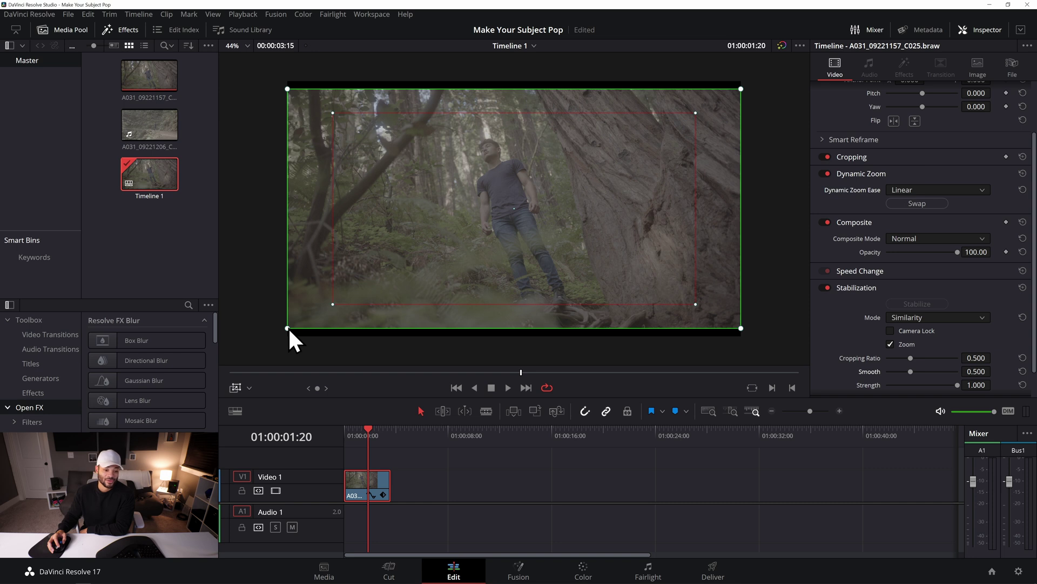
pyautogui.click(333, 304)
pyautogui.moveTo(442, 280); pyautogui.dragTo(430, 270)
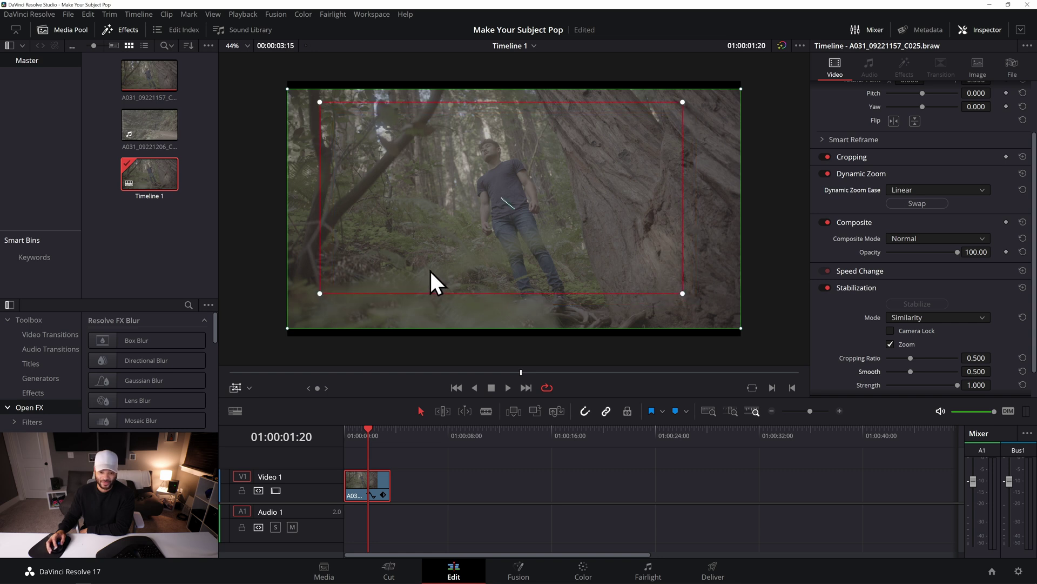
pyautogui.click(236, 385)
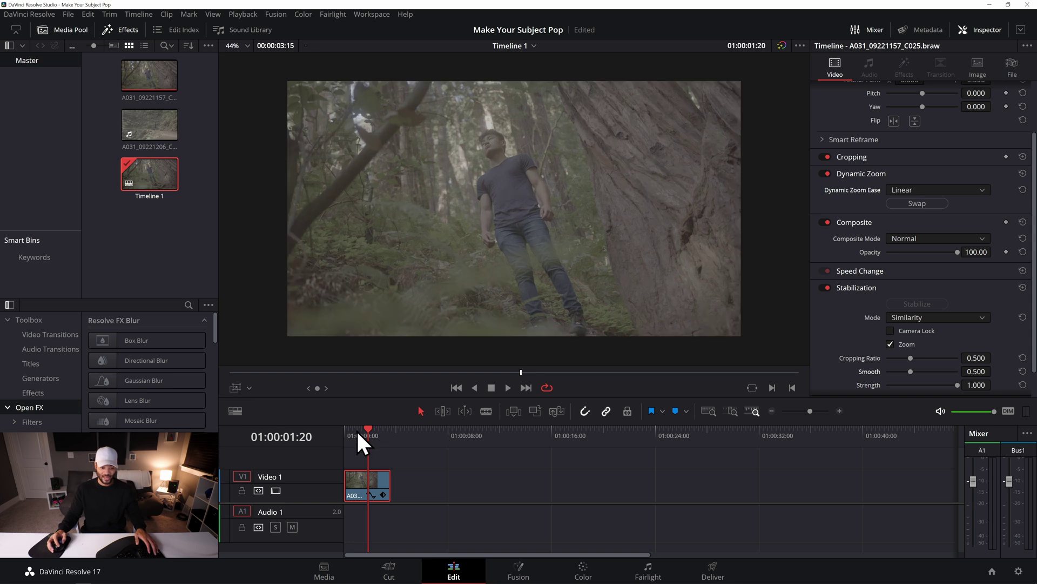
# Play the clip from the start, then move to the Color page
pyautogui.moveTo(357, 430); pyautogui.dragTo(329, 439)
pyautogui.press('space')
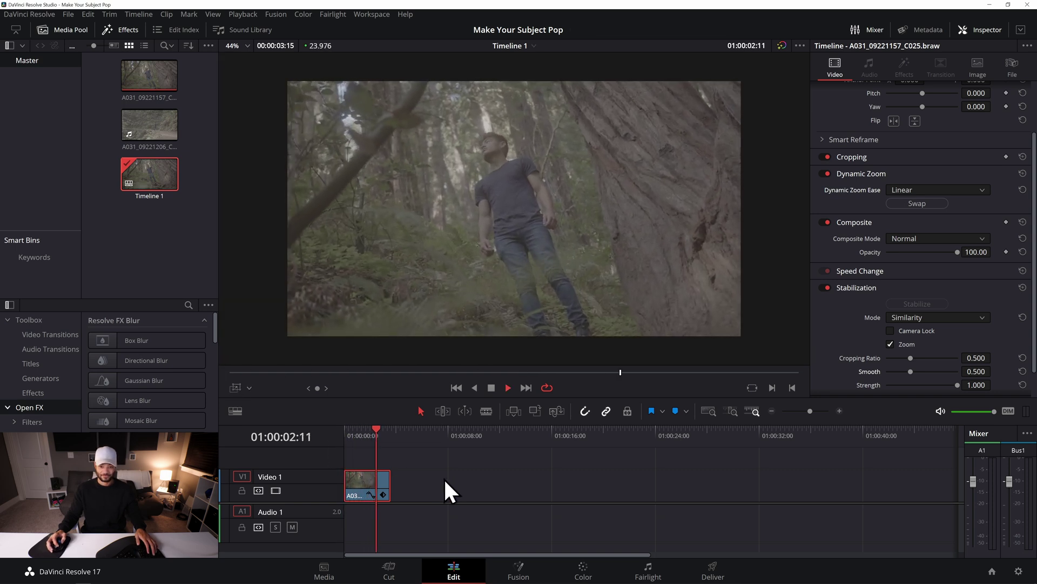
pyautogui.moveTo(378, 435); pyautogui.dragTo(330, 437)
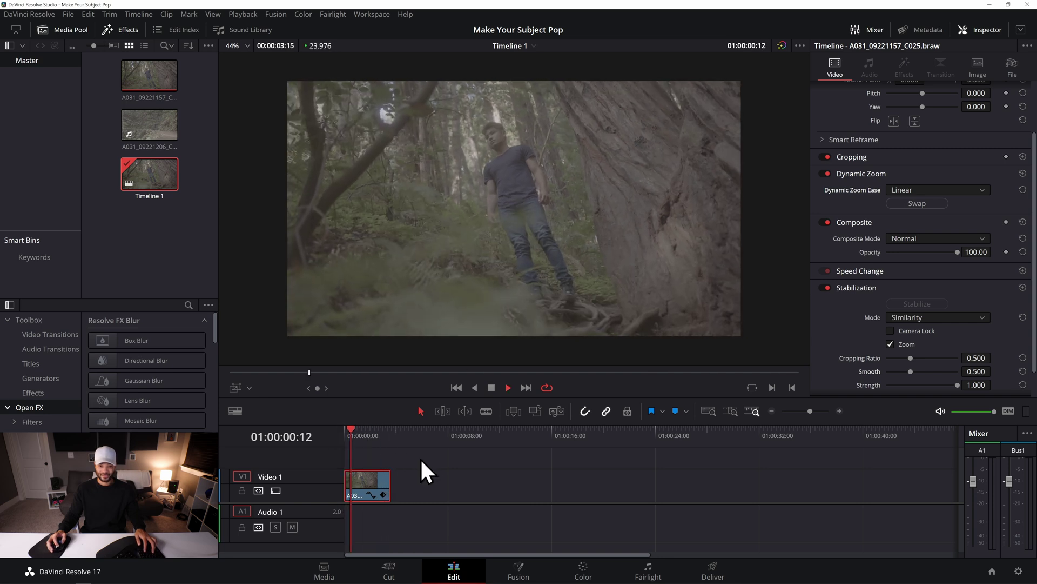
pyautogui.press('space')
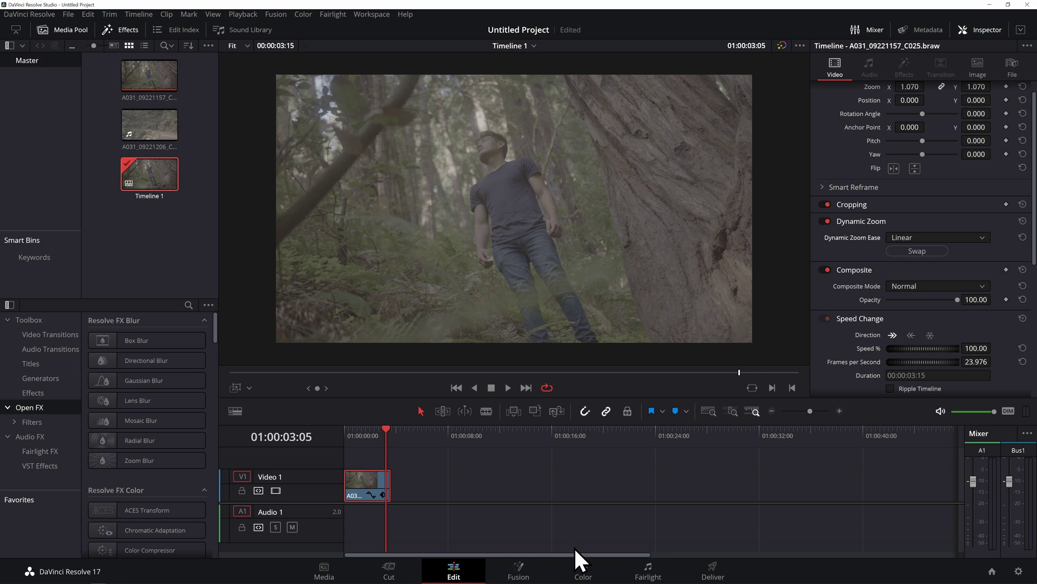
pyautogui.click(584, 570)
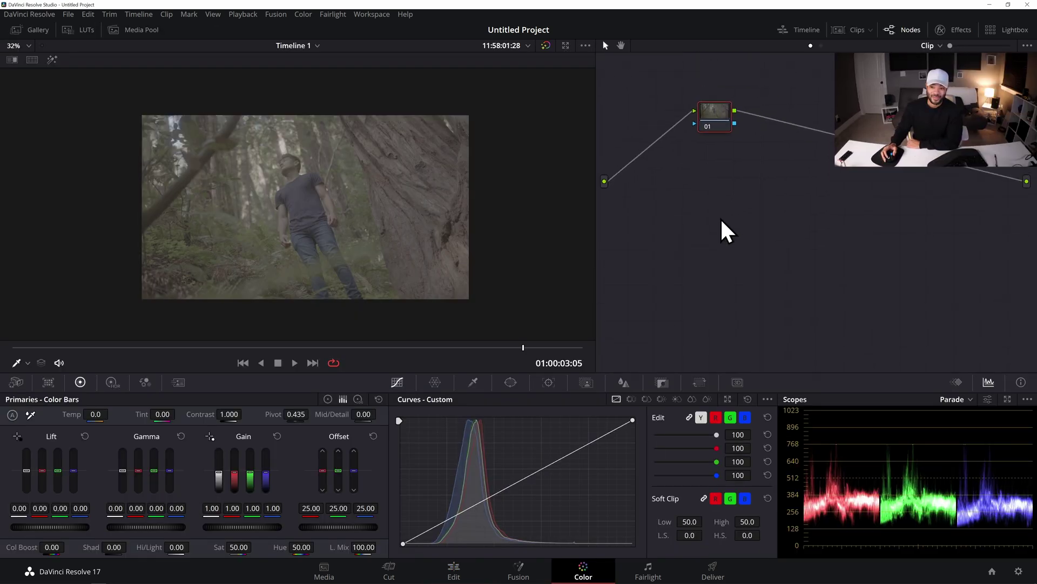
# Apply the Blackmagic Gen 5 Film to Extended Video LUT to node 01
pyautogui.moveTo(721, 114); pyautogui.dragTo(723, 210)
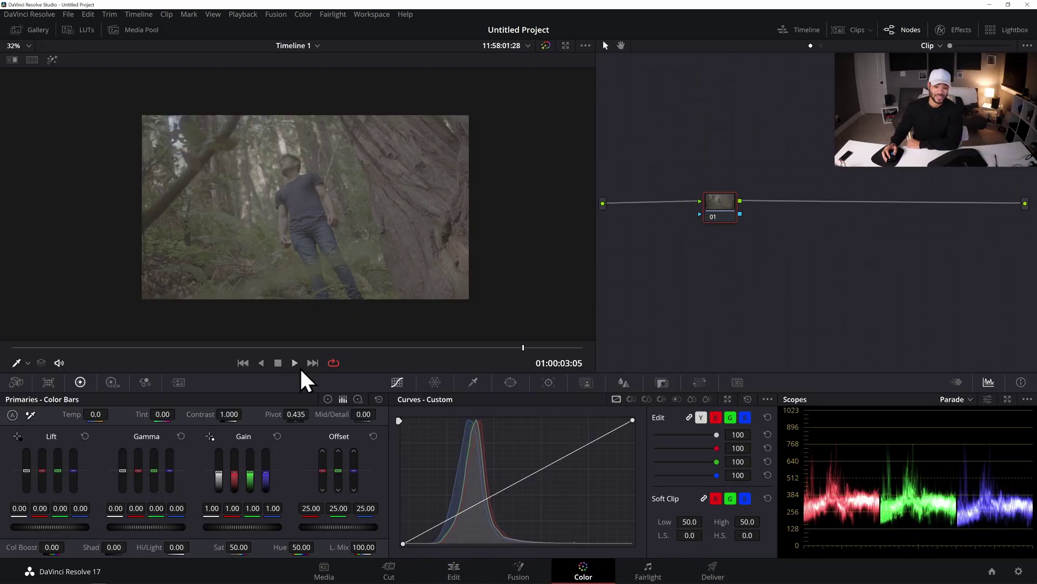
pyautogui.rightClick(725, 212)
pyautogui.click(721, 212)
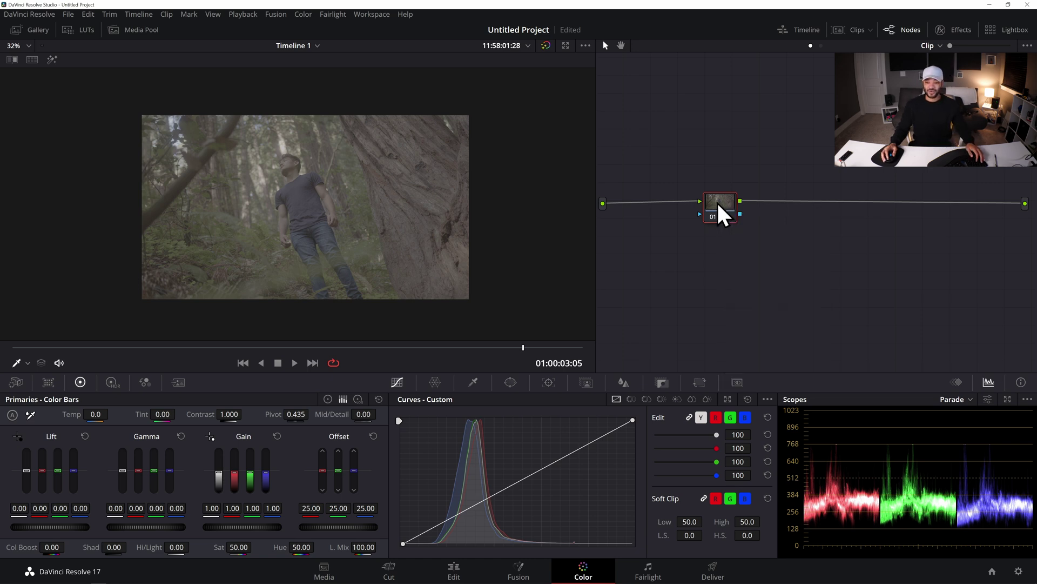
pyautogui.rightClick(722, 207)
pyautogui.moveTo(773, 322)
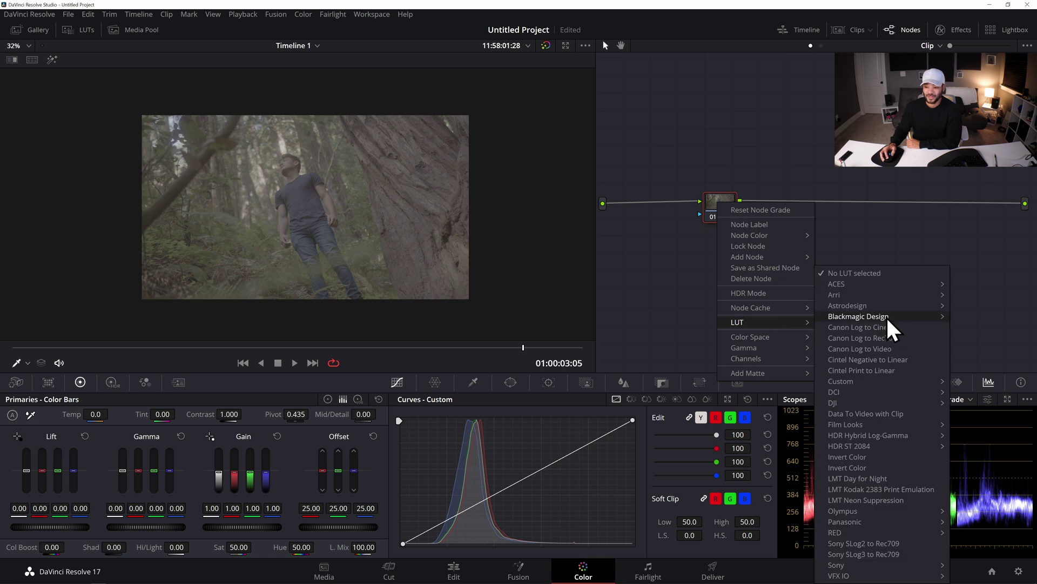
pyautogui.moveTo(888, 318)
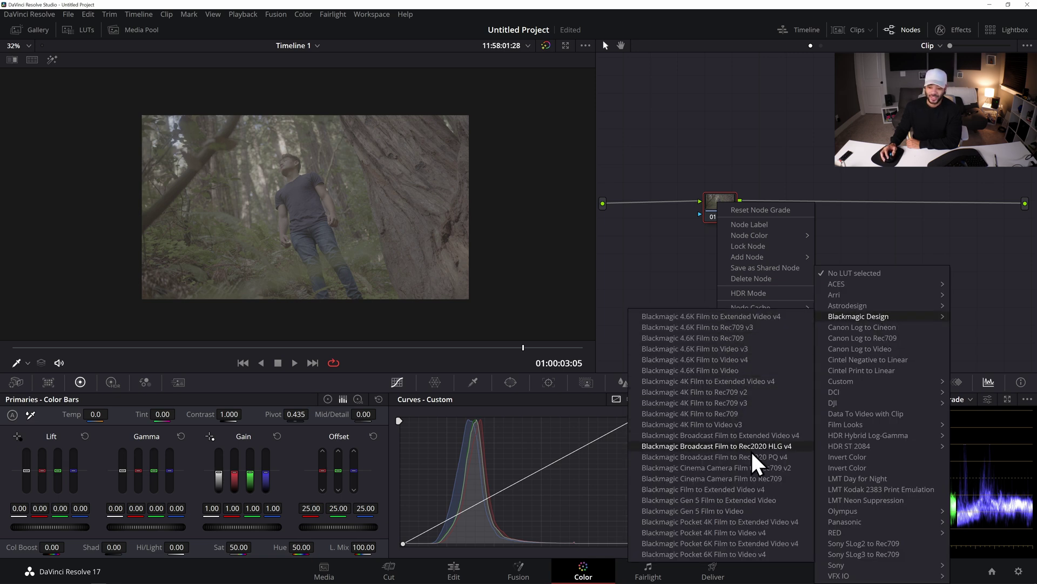
pyautogui.click(745, 502)
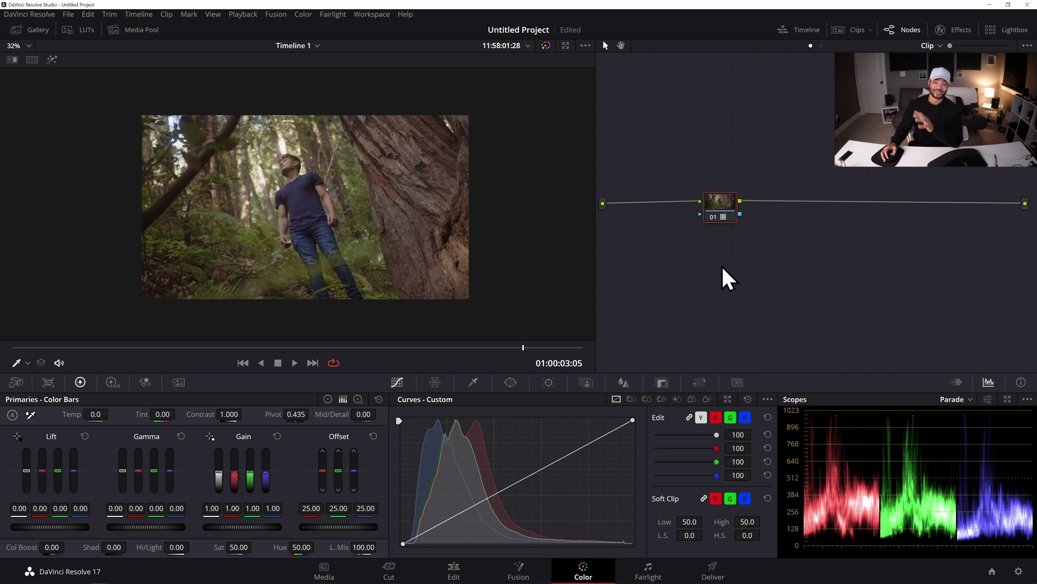
# Add an empty serial node before the LUT node
pyautogui.moveTo(720, 213); pyautogui.dragTo(713, 220)
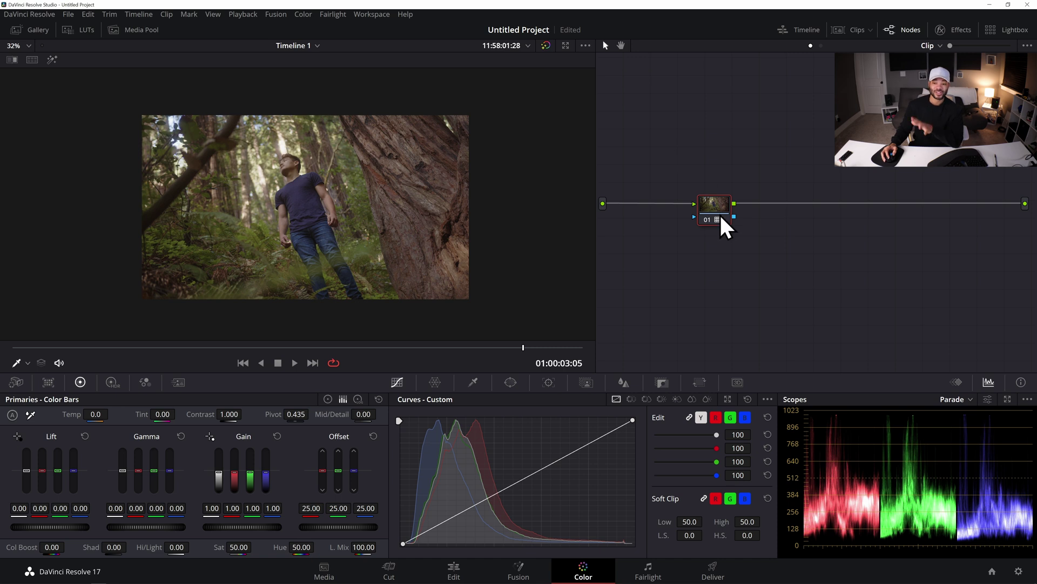
pyautogui.moveTo(718, 211)
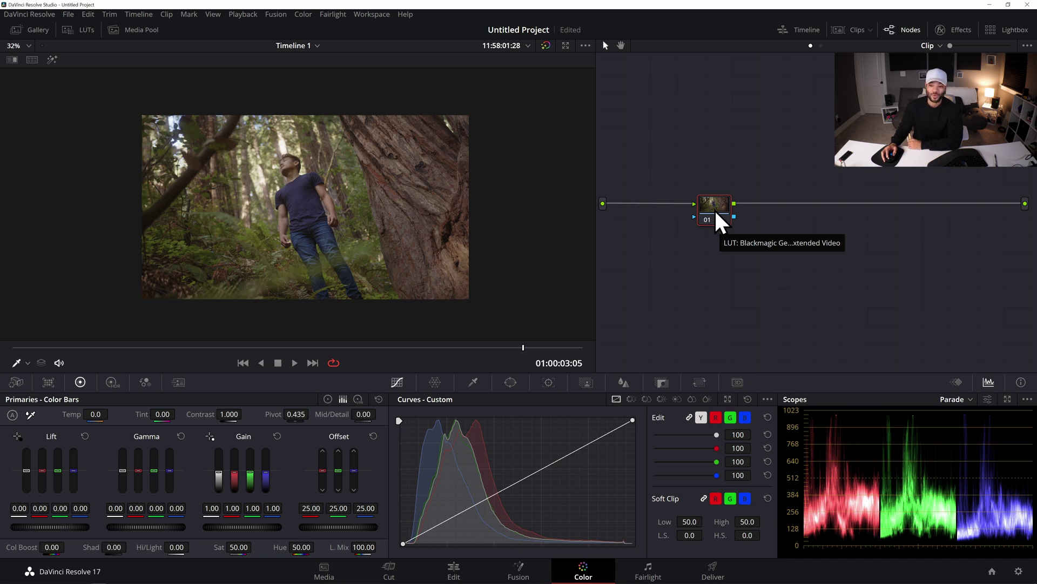
pyautogui.rightClick(716, 210)
pyautogui.rightClick(715, 200)
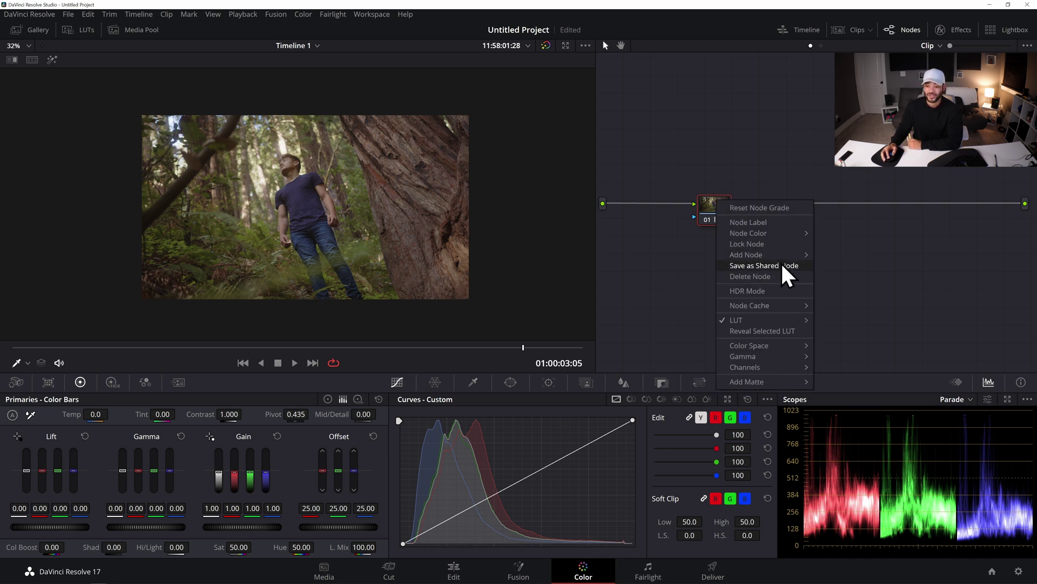
pyautogui.moveTo(777, 253)
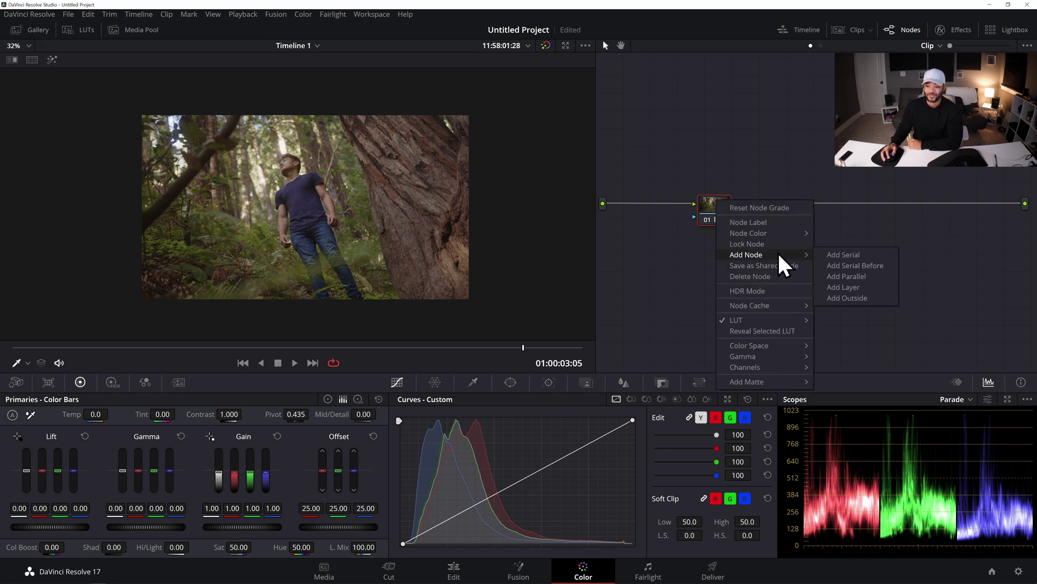
pyautogui.click(860, 264)
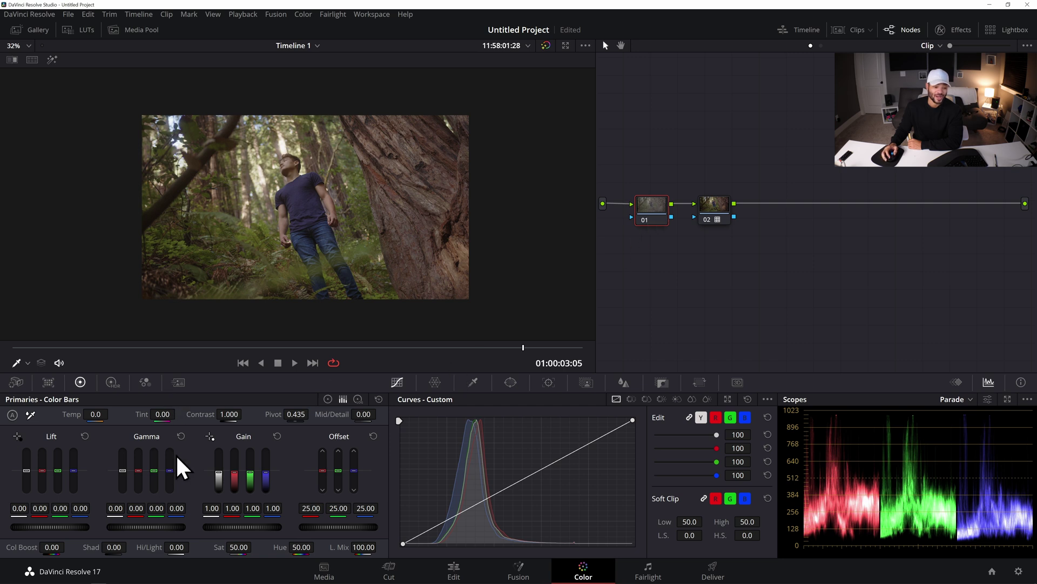
pyautogui.click(18, 382)
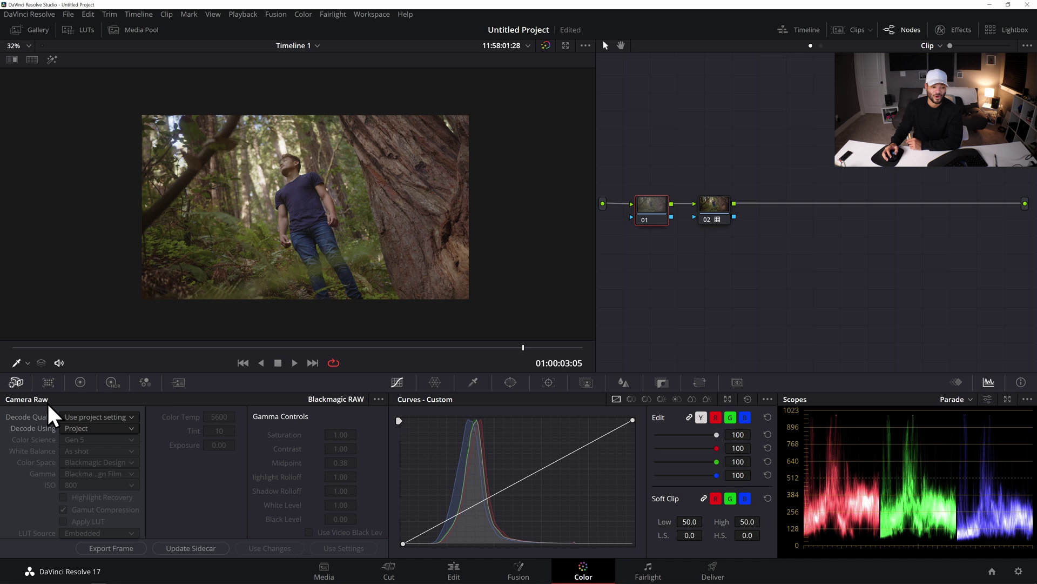
# Decode the raw using Clip settings, trying a cooler Color Temp and ISO 400
pyautogui.click(95, 424)
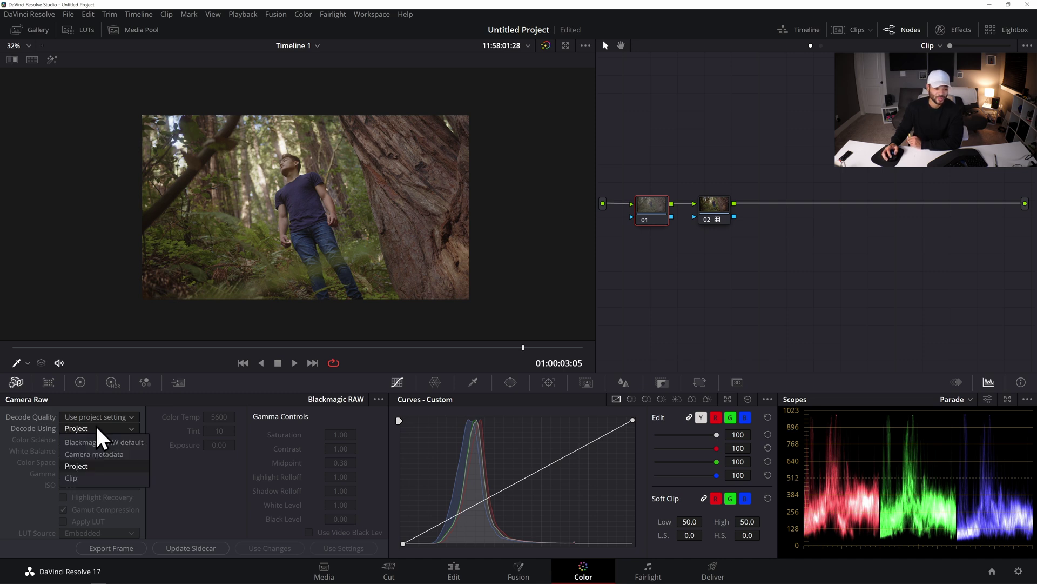
pyautogui.click(91, 428)
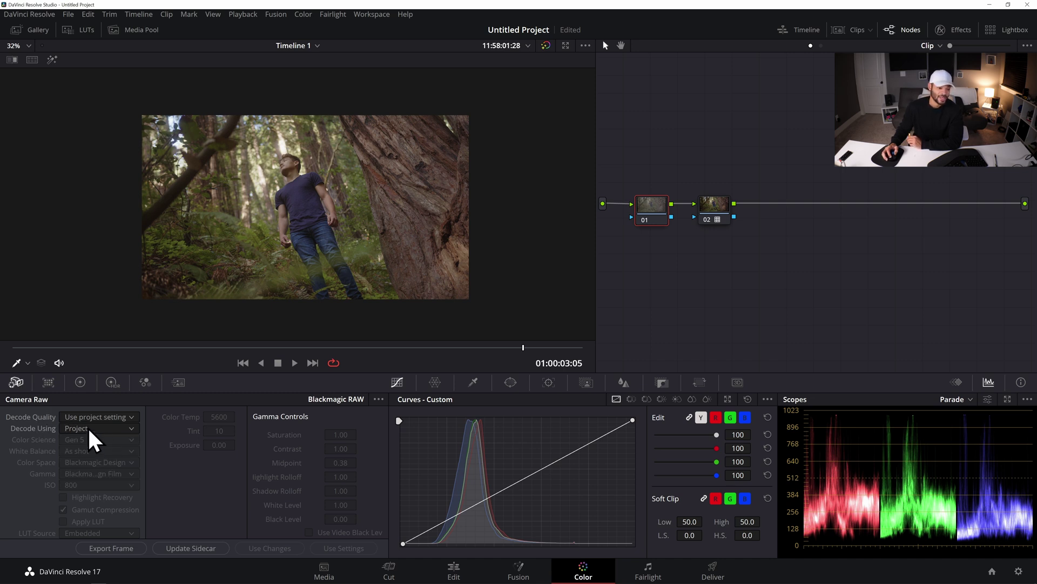
pyautogui.click(86, 426)
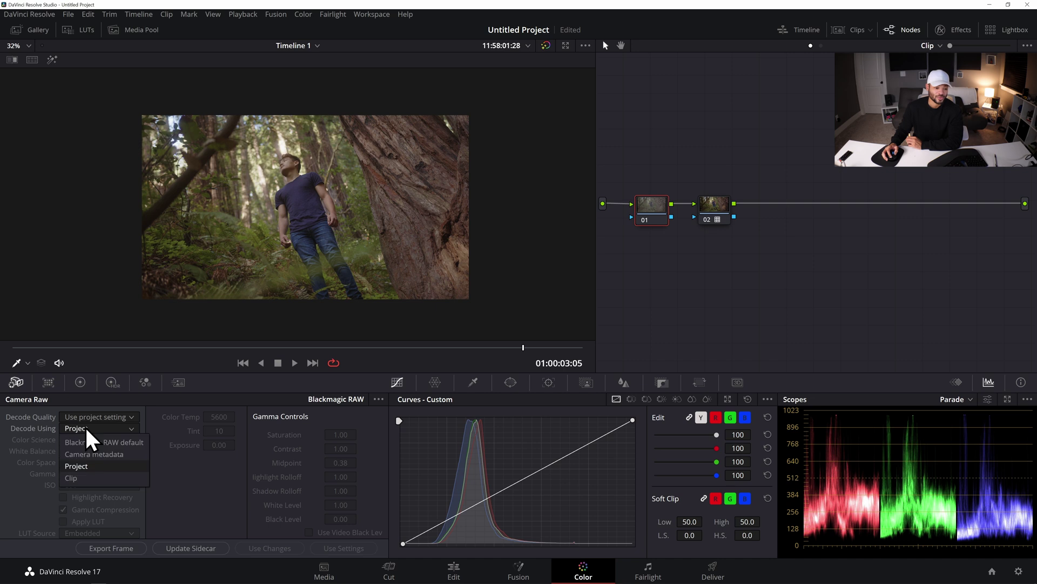
pyautogui.click(95, 474)
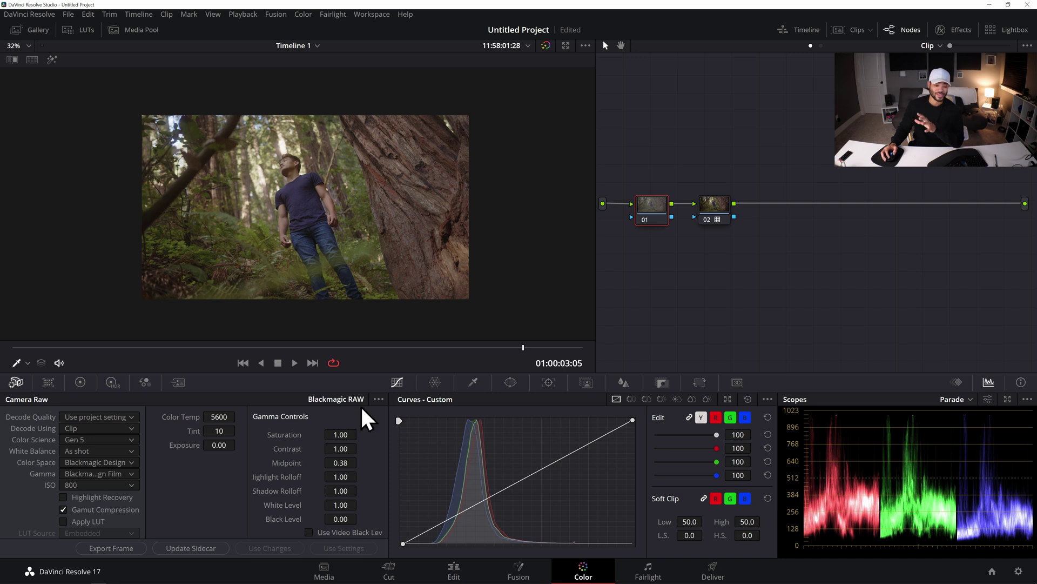
pyautogui.moveTo(226, 419); pyautogui.dragTo(243, 431)
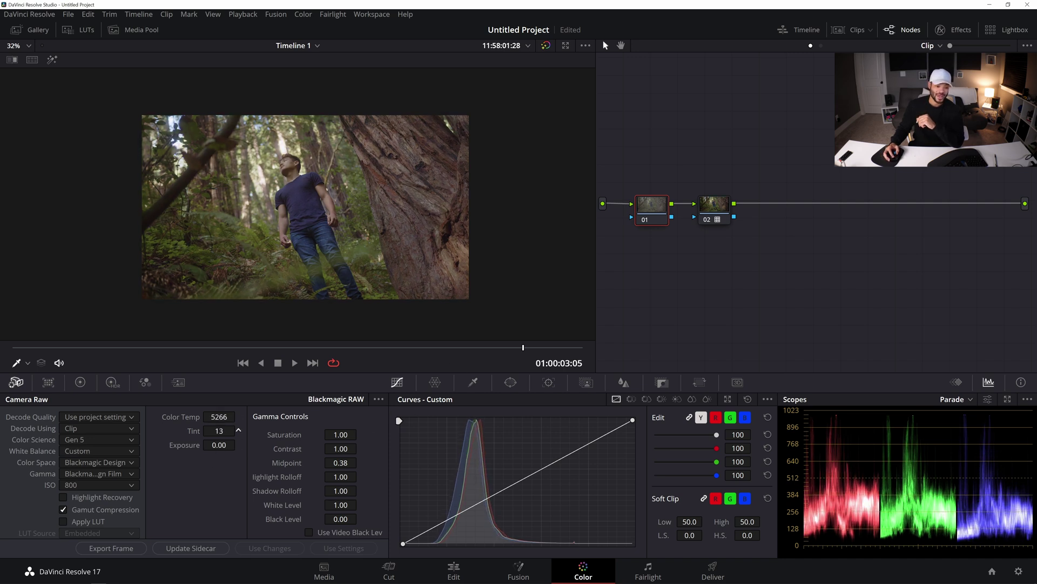
pyautogui.click(72, 486)
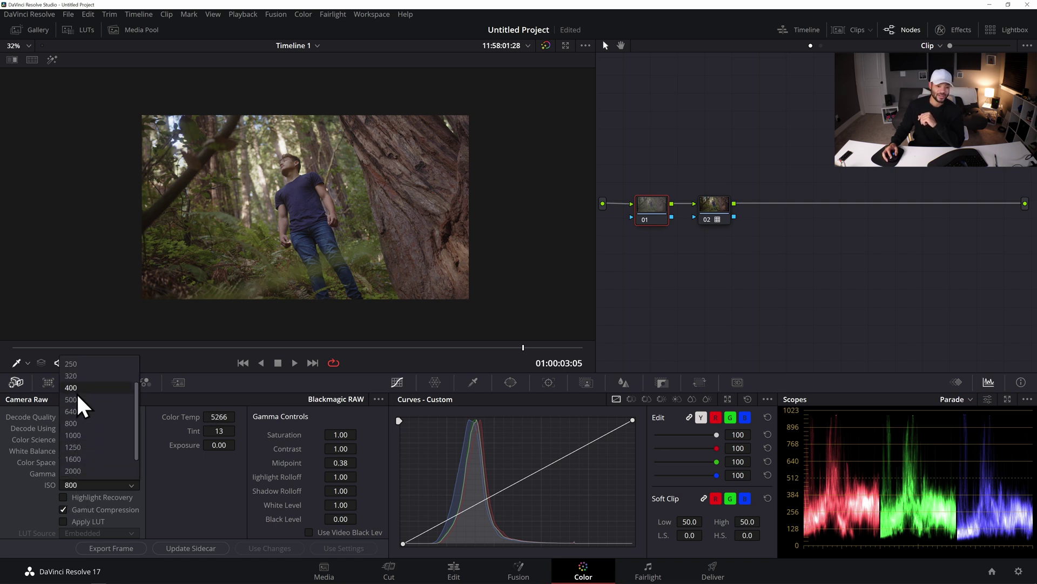
pyautogui.click(76, 388)
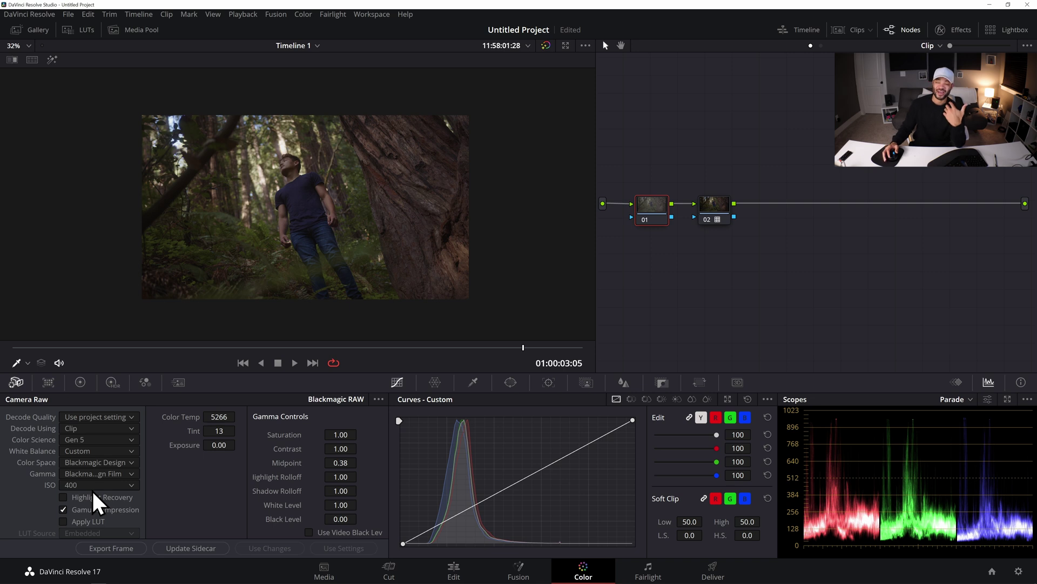
# Reset the raw settings to as-shot (ISO 800) and enable Highlight Recovery
pyautogui.click(379, 399)
pyautogui.click(411, 413)
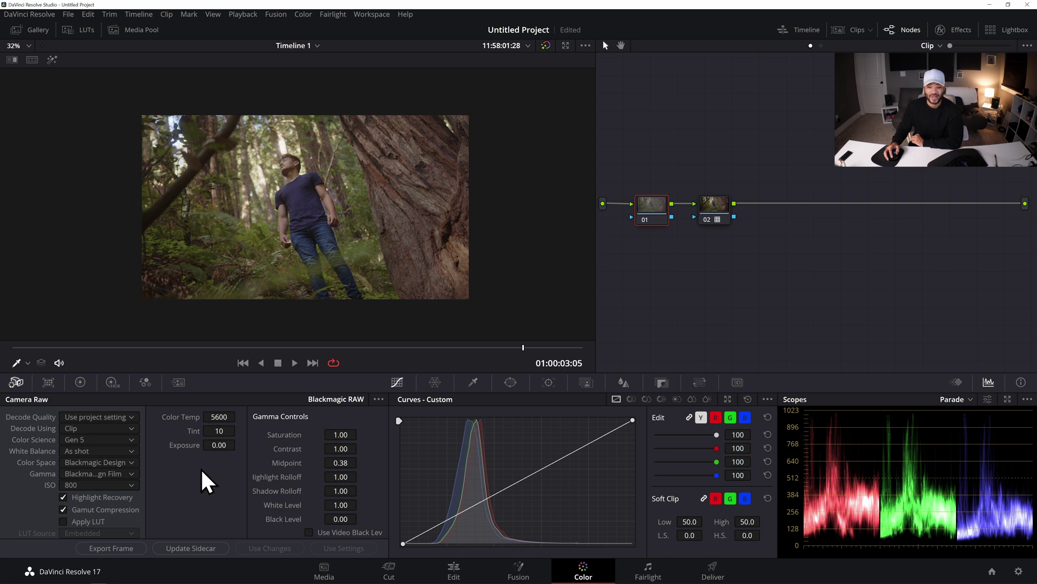
pyautogui.click(64, 494)
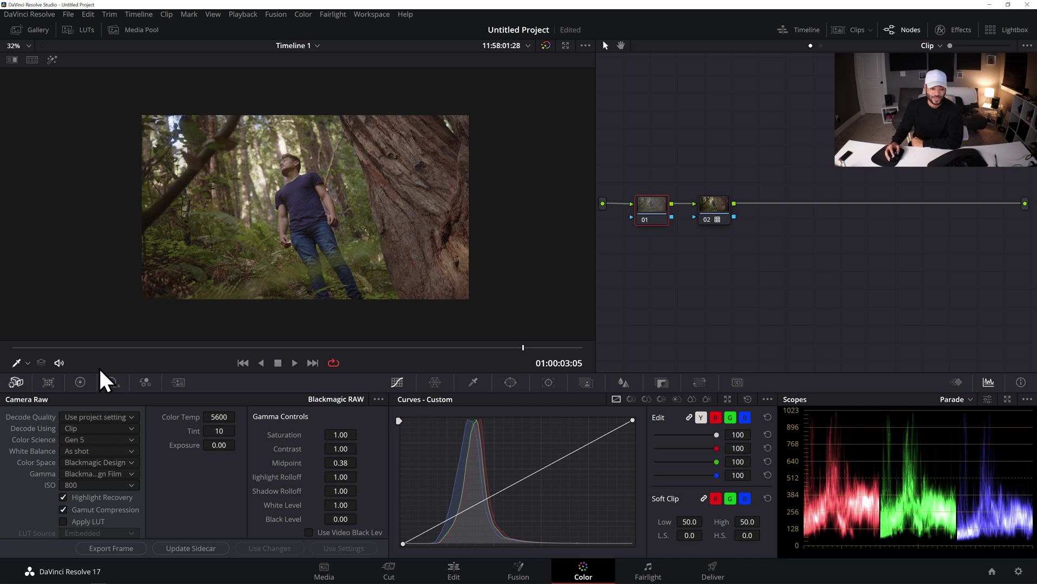
pyautogui.click(80, 382)
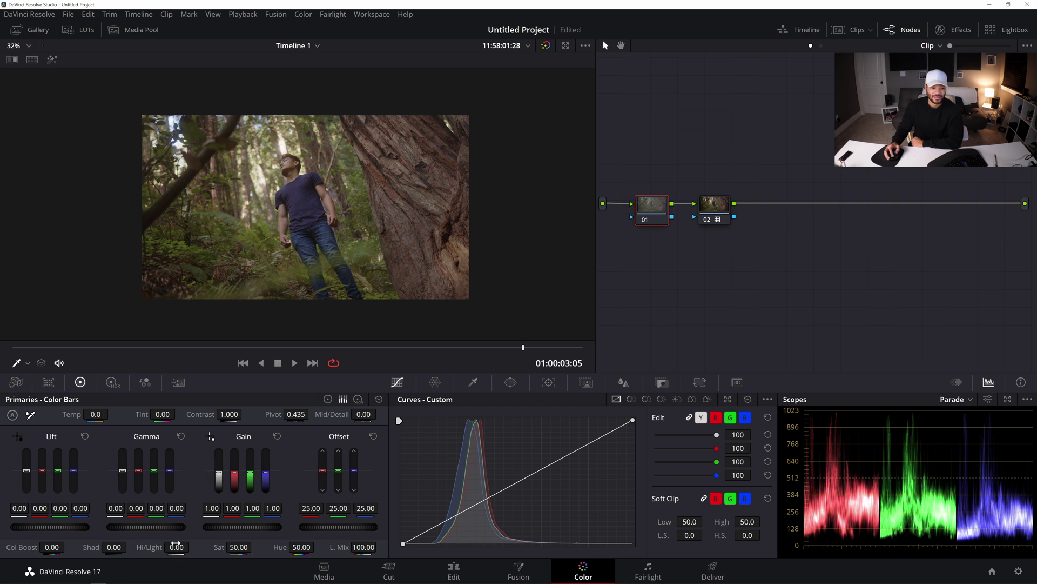
# Set node 01's Highlights to -60 and Shadows to 2.50
pyautogui.moveTo(177, 547); pyautogui.dragTo(146, 547)
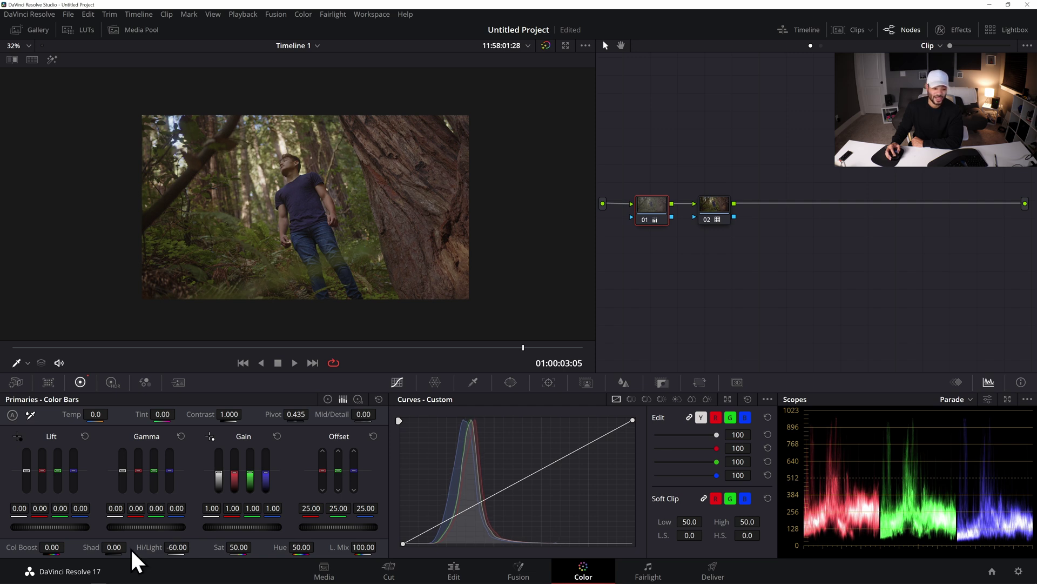
pyautogui.moveTo(129, 548); pyautogui.dragTo(136, 548)
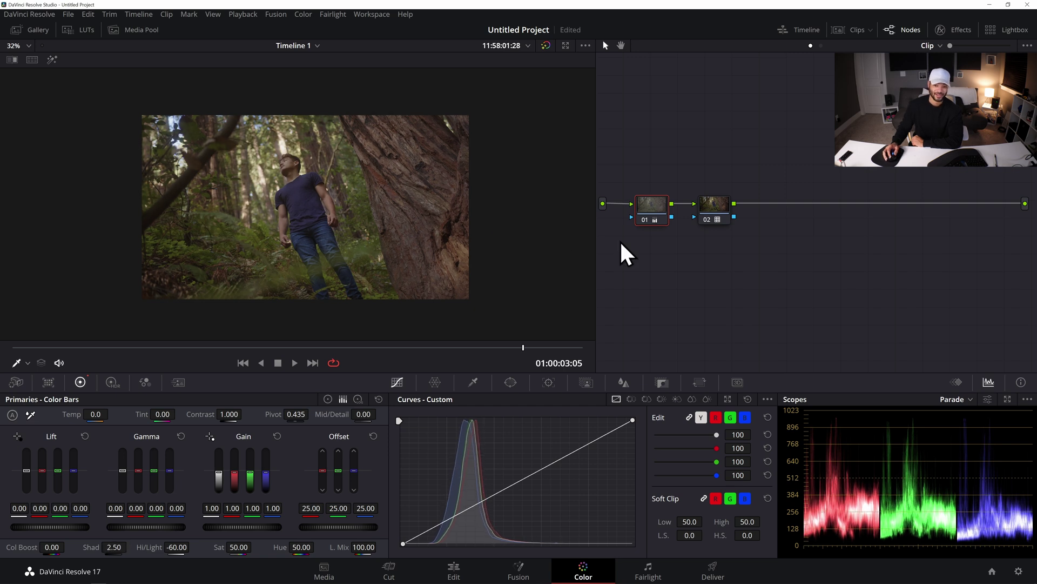
pyautogui.click(715, 204)
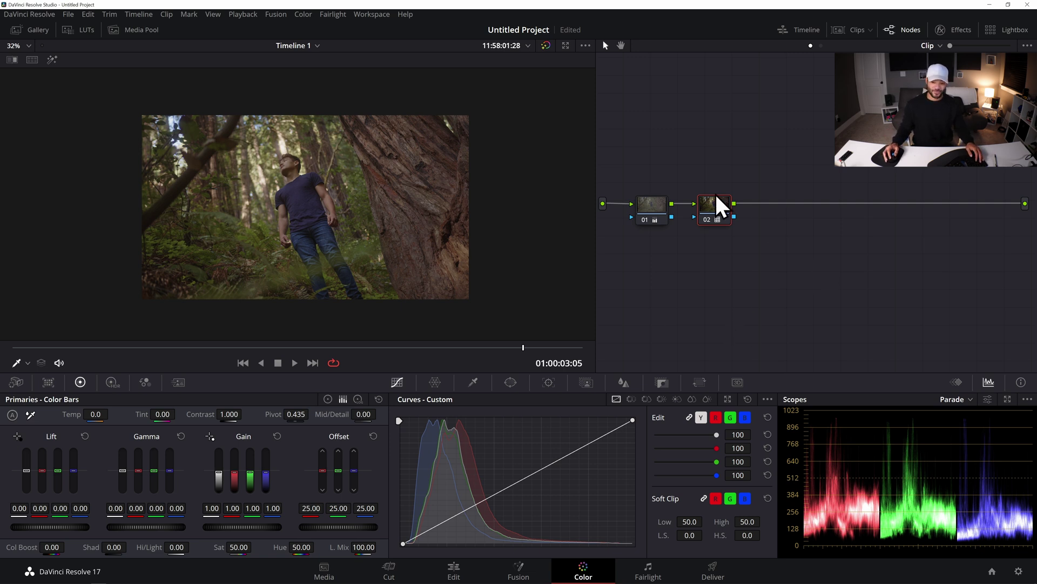
# Add serial node 03 with a softened circle window enlarged over the frame
pyautogui.moveTo(721, 211)
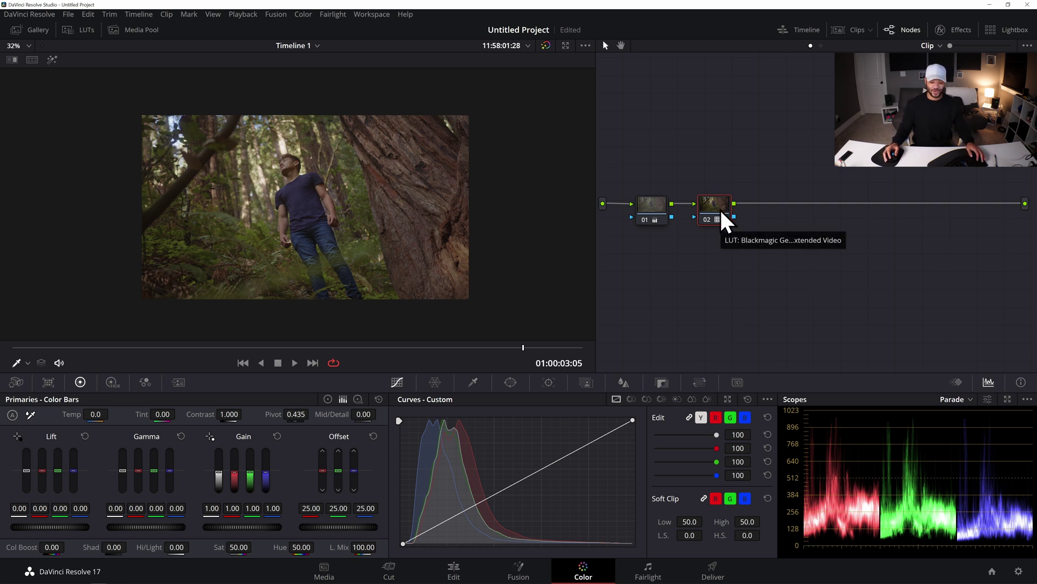
pyautogui.hotkey('alt', 's')
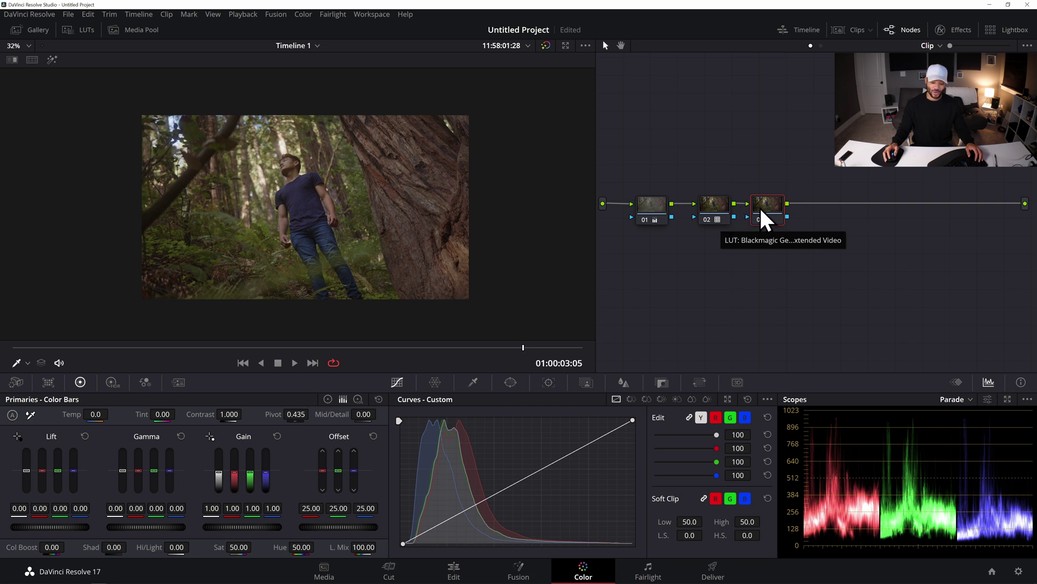
pyautogui.click(514, 384)
pyautogui.click(413, 467)
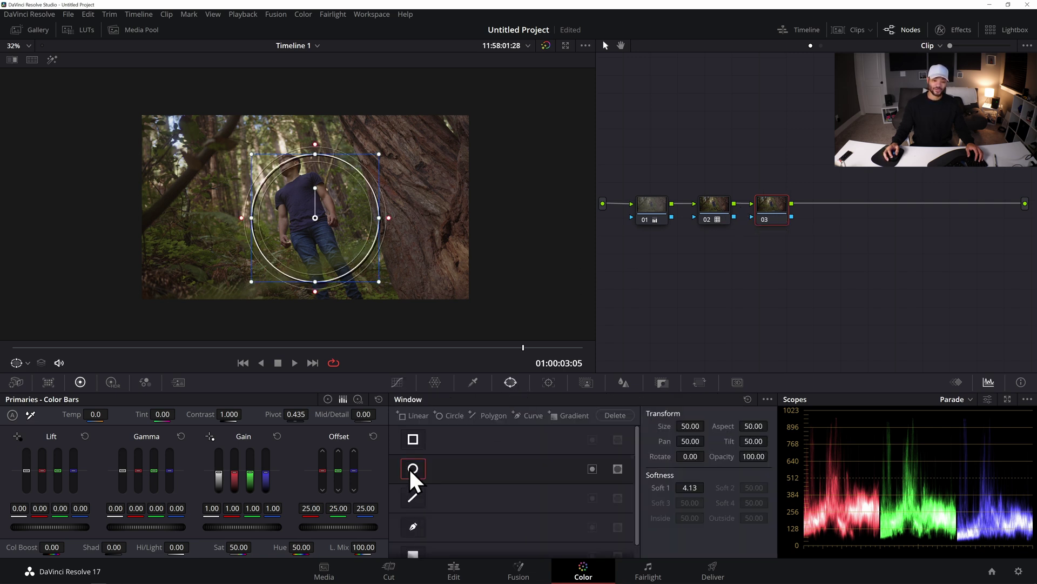
pyautogui.moveTo(381, 285); pyautogui.dragTo(436, 339)
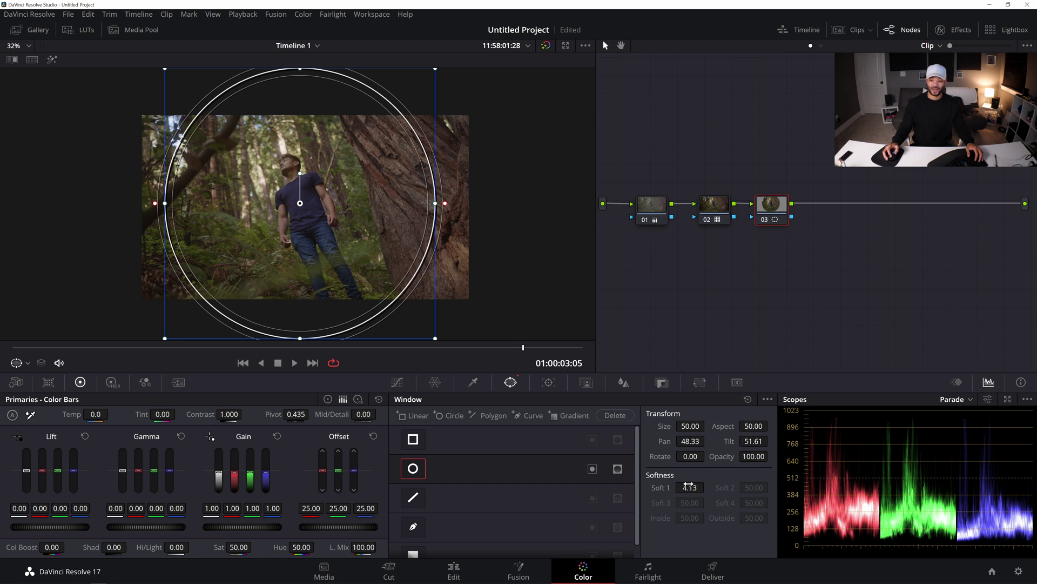
pyautogui.moveTo(690, 487); pyautogui.dragTo(738, 486)
# Shape the window into an oval tilted -19.32 around the man, softness 34.25
pyautogui.scroll(-2, 403, 252)
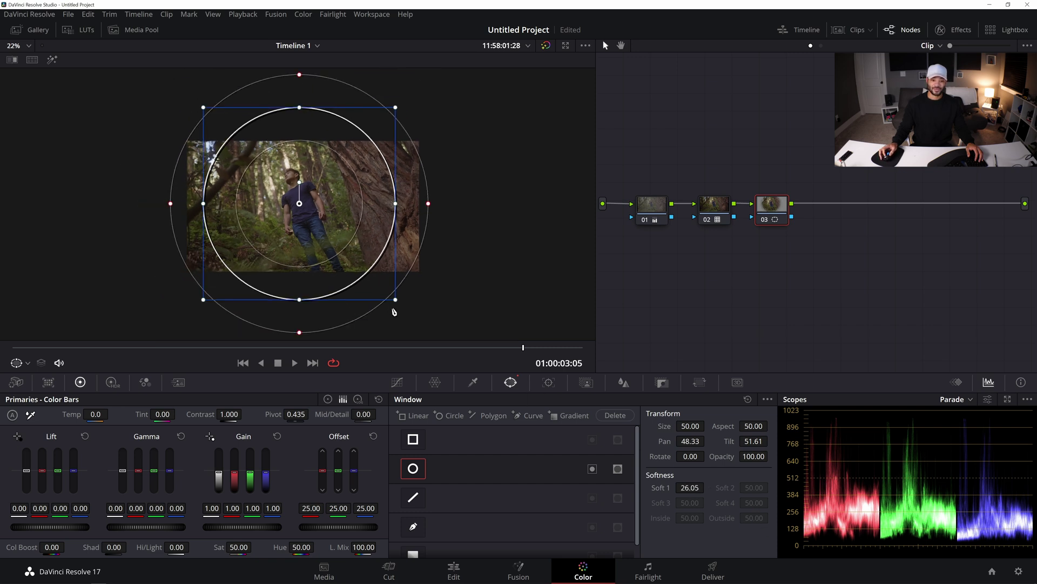
pyautogui.moveTo(396, 299); pyautogui.dragTo(387, 291)
pyautogui.moveTo(301, 294); pyautogui.dragTo(300, 328)
pyautogui.moveTo(301, 174); pyautogui.dragTo(252, 136)
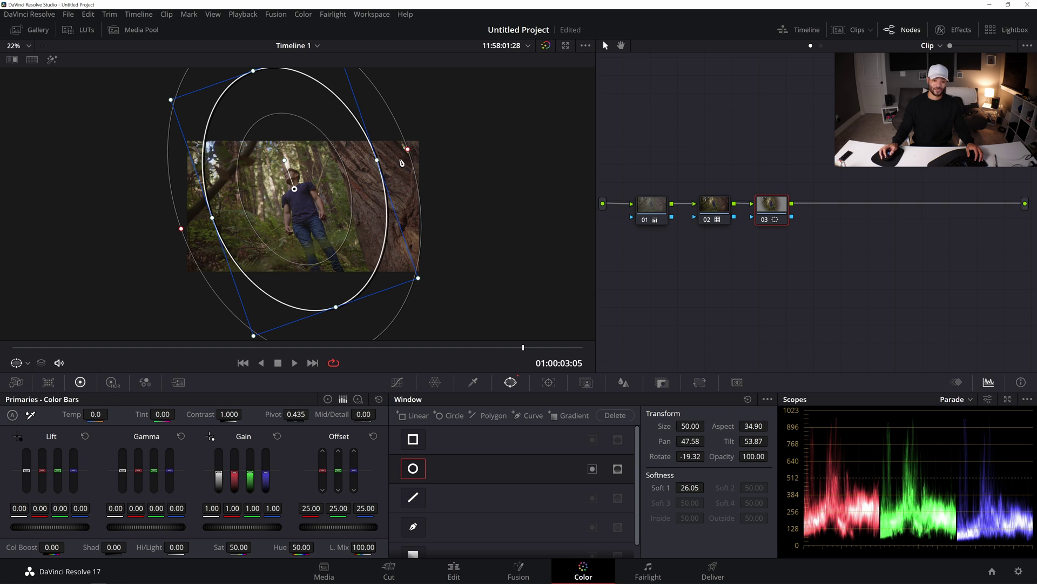
pyautogui.scroll(3, 267, 178)
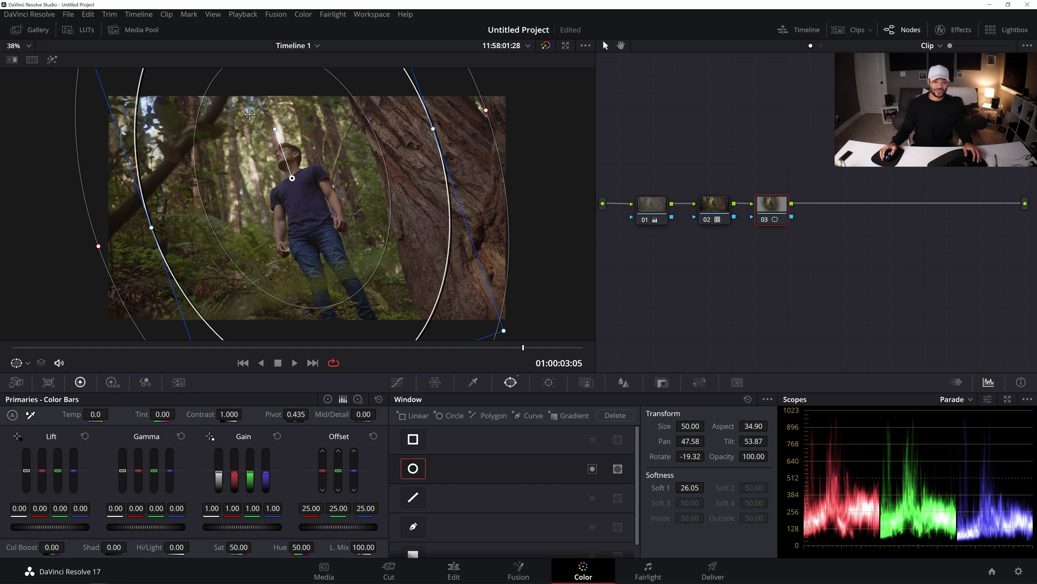
pyautogui.scroll(-1, 279, 194)
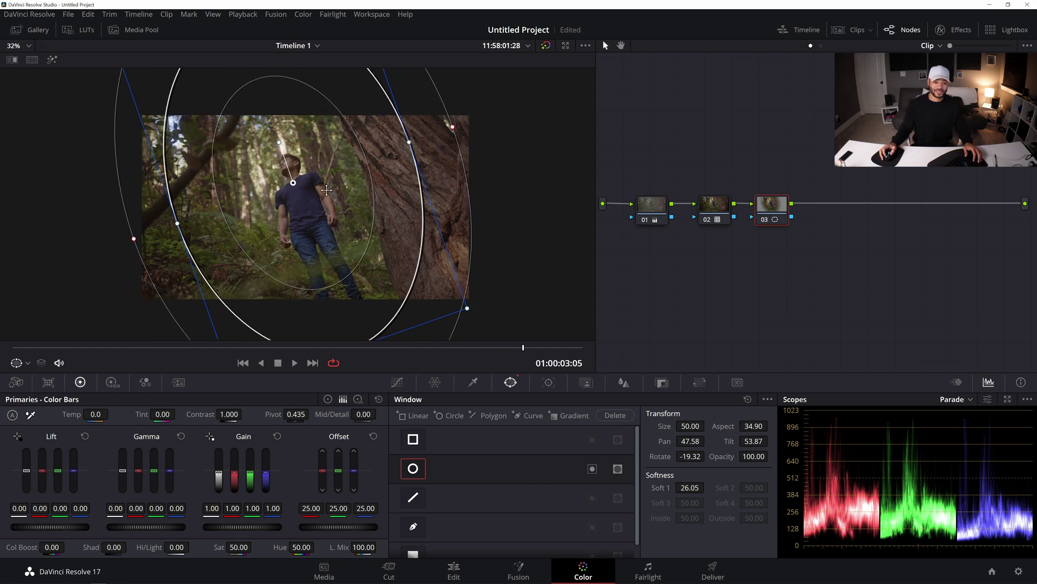
pyautogui.moveTo(331, 195); pyautogui.dragTo(329, 192)
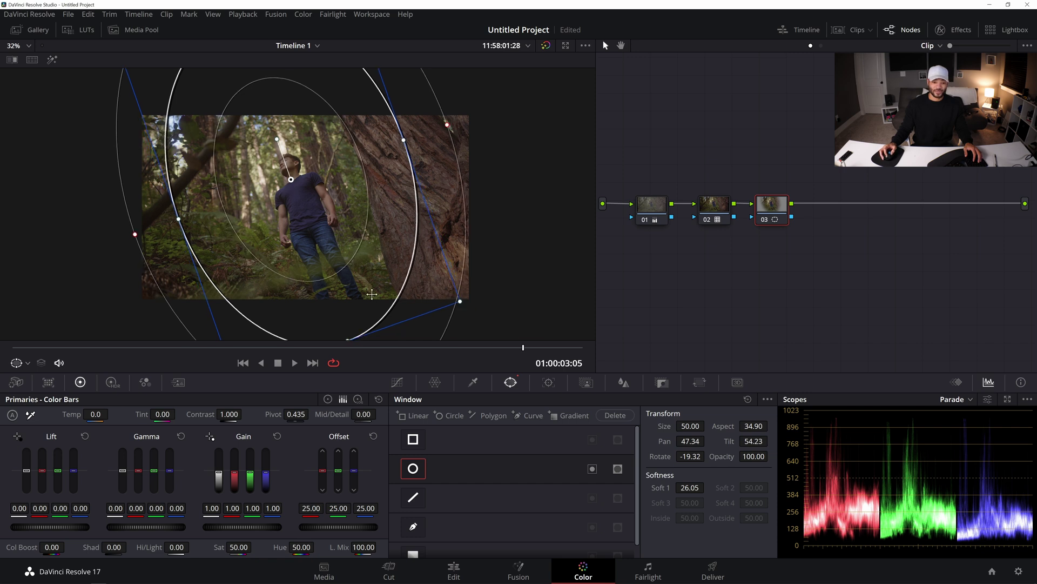
pyautogui.scroll(-2, 467, 309)
pyautogui.moveTo(689, 488); pyautogui.dragTo(709, 487)
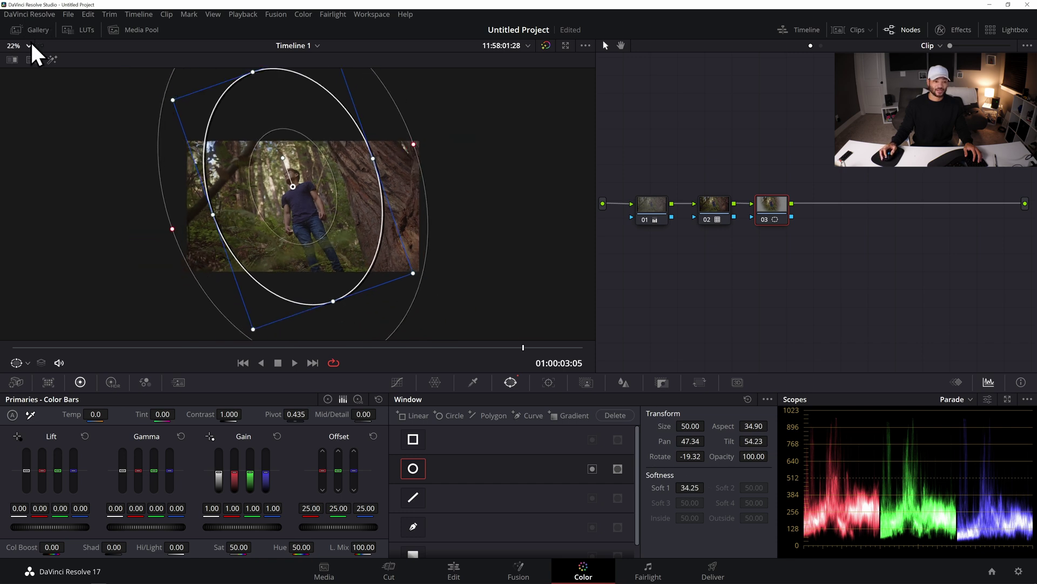
# Reshape the oval window around the man with Highlight preview, then invert it
pyautogui.click(52, 59)
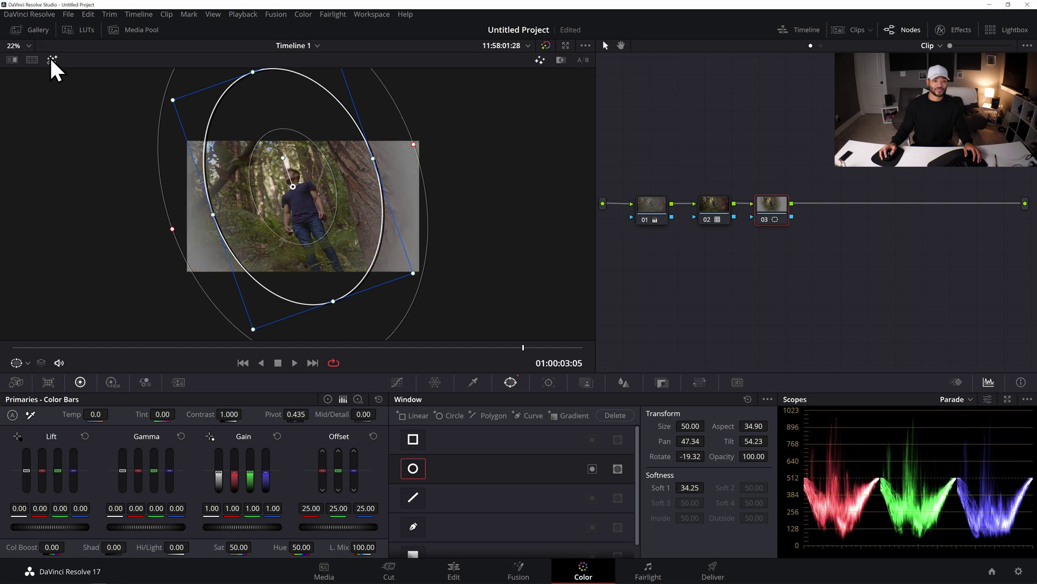
pyautogui.scroll(3, 281, 176)
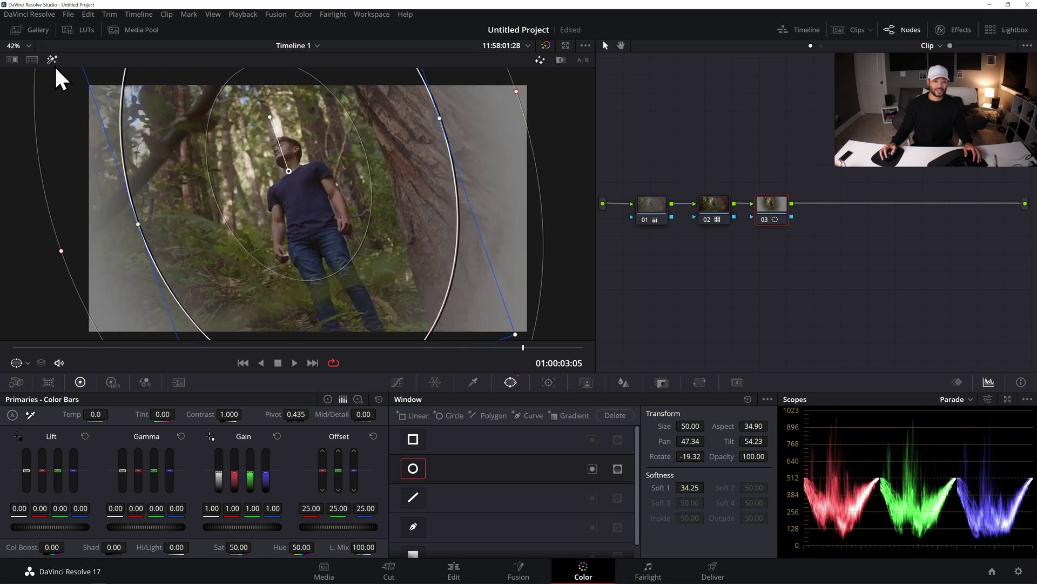
pyautogui.click(51, 57)
pyautogui.click(50, 57)
pyautogui.scroll(-2, 390, 198)
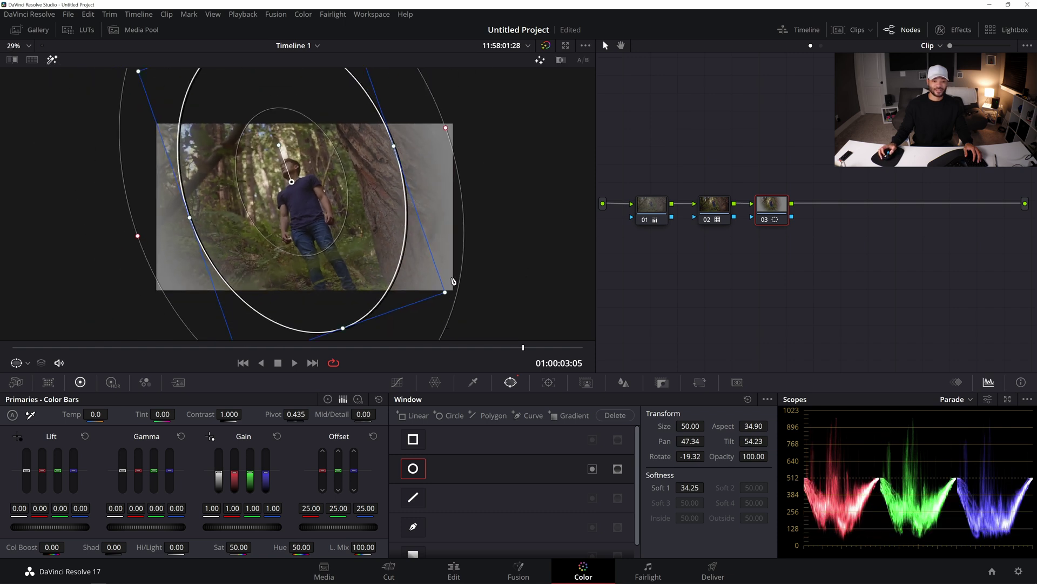
pyautogui.moveTo(448, 296); pyautogui.dragTo(410, 288)
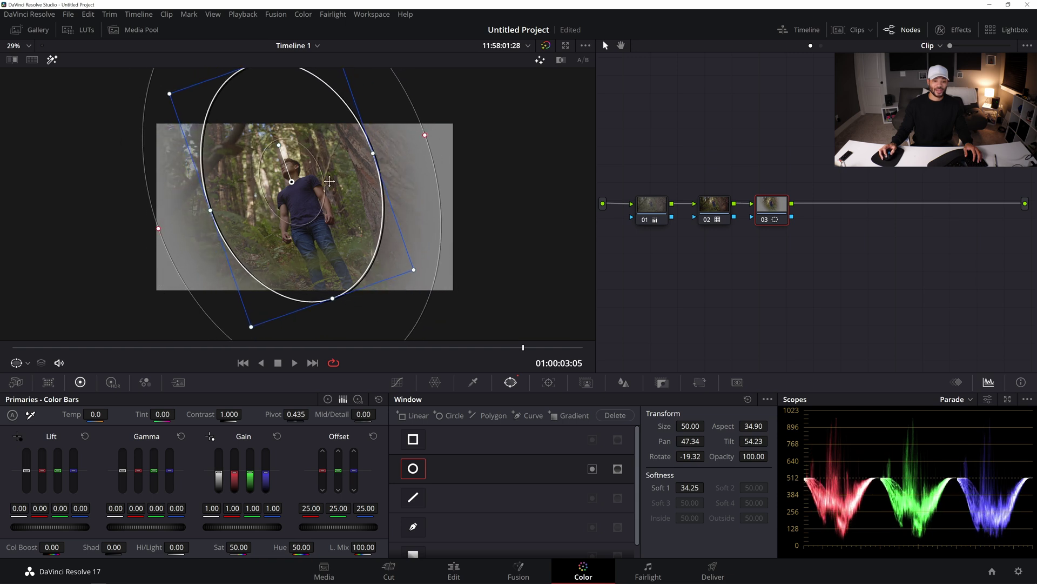
pyautogui.moveTo(329, 181); pyautogui.dragTo(326, 179)
pyautogui.moveTo(375, 217); pyautogui.dragTo(369, 214)
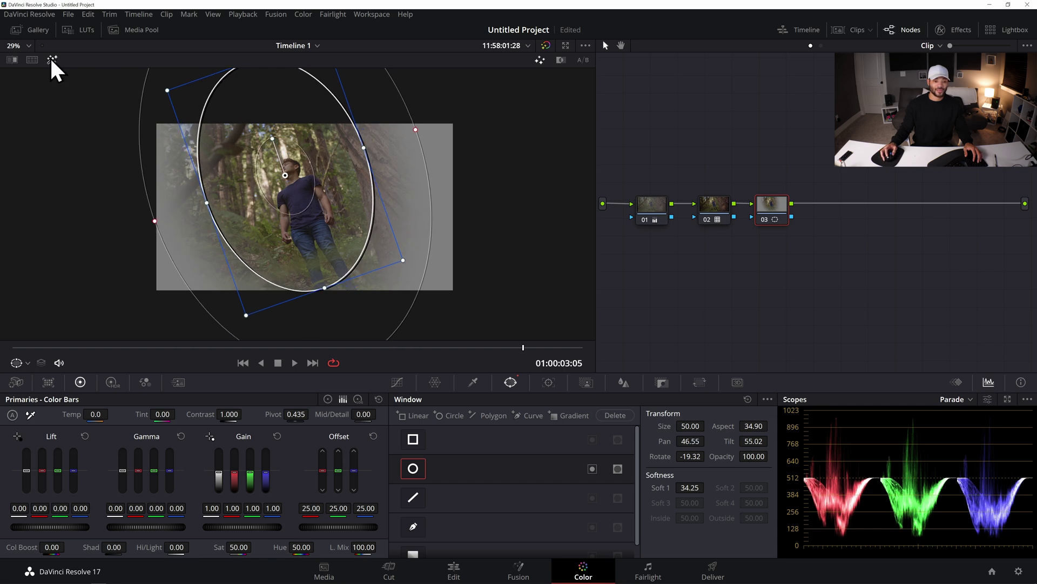
pyautogui.hotkey('ctrl', 'z')
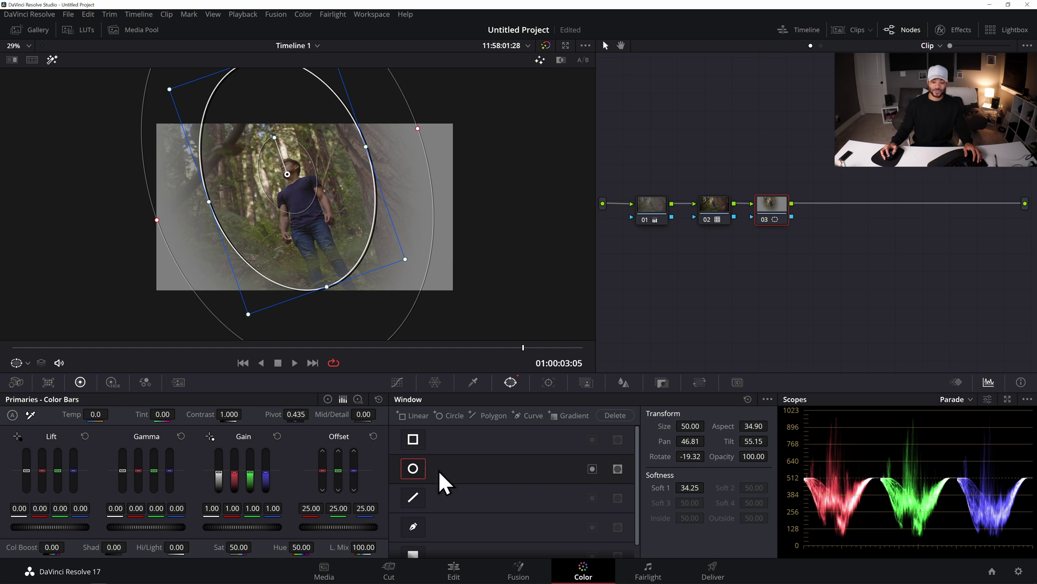
pyautogui.click(593, 468)
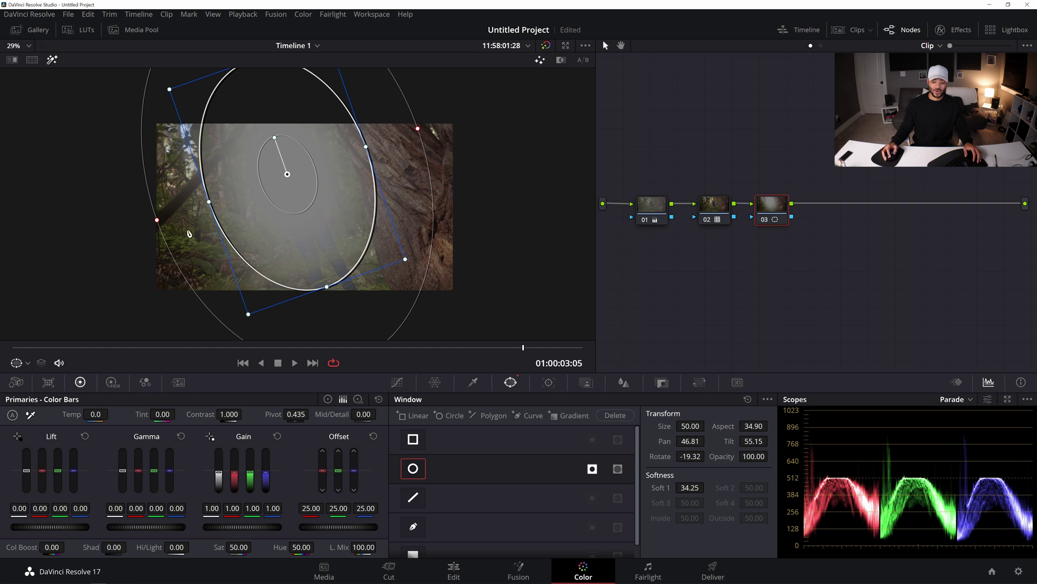
pyautogui.click(53, 60)
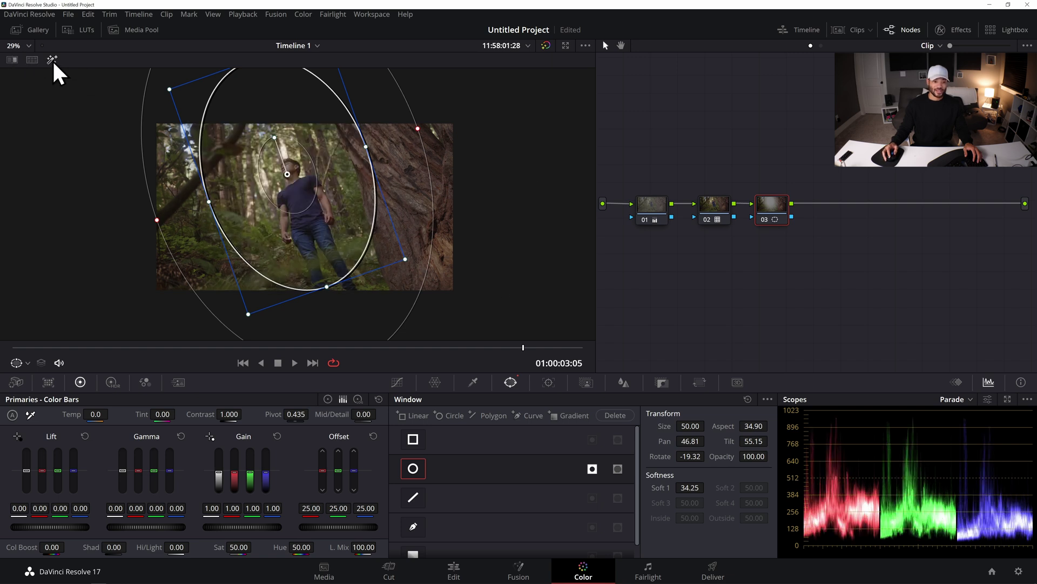
# Sample two redwood bark areas as points on node 03's custom curve
pyautogui.click(397, 381)
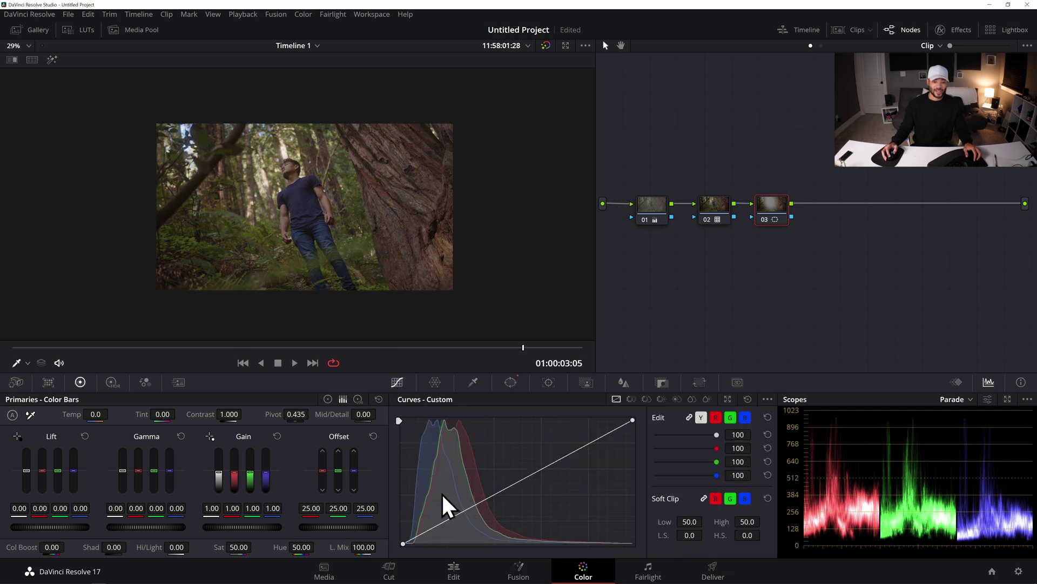
pyautogui.scroll(3, 365, 147)
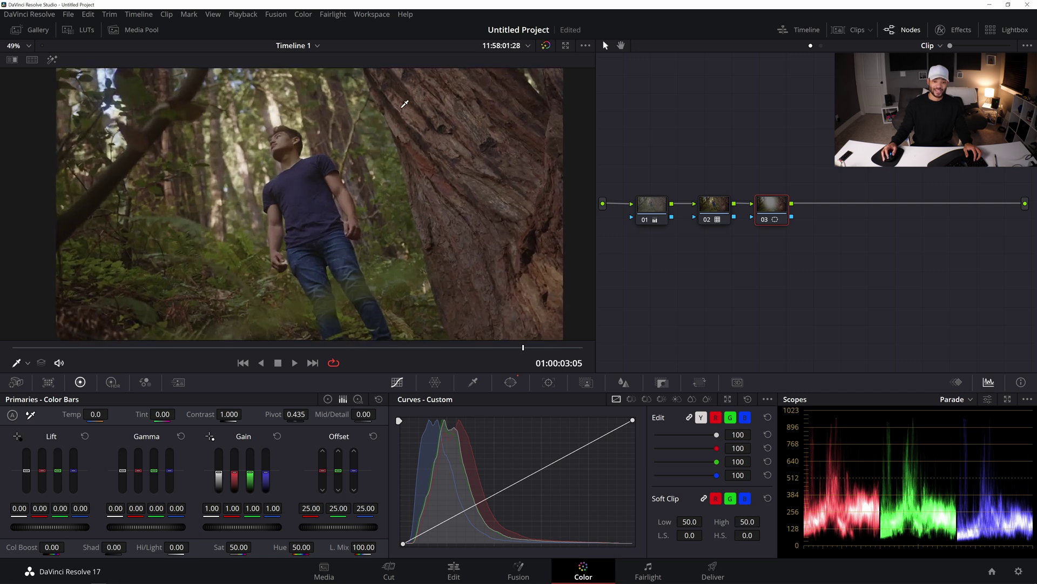
pyautogui.scroll(2, 475, 173)
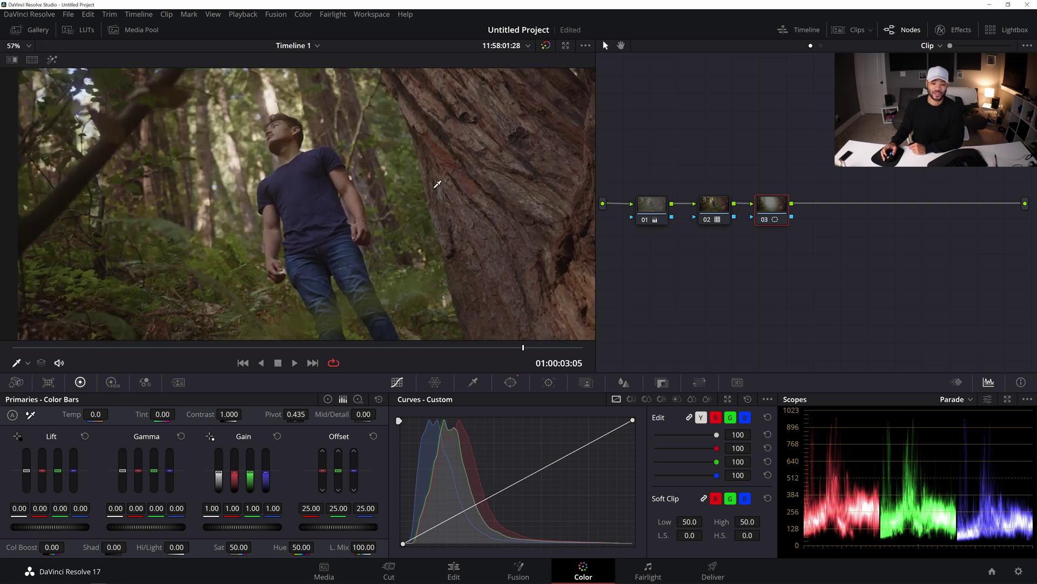
pyautogui.moveTo(477, 168); pyautogui.dragTo(425, 201)
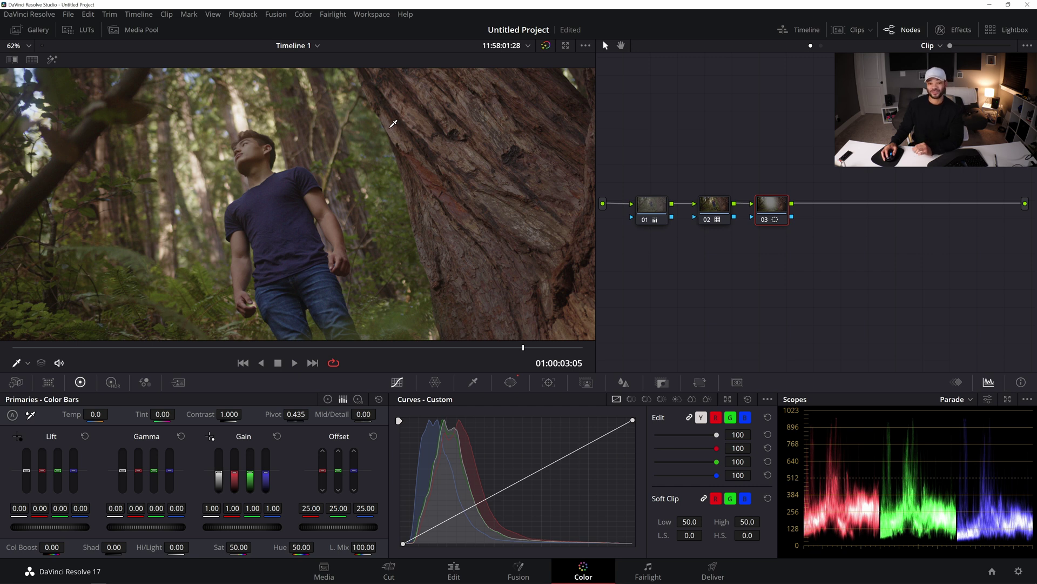
pyautogui.click(391, 130)
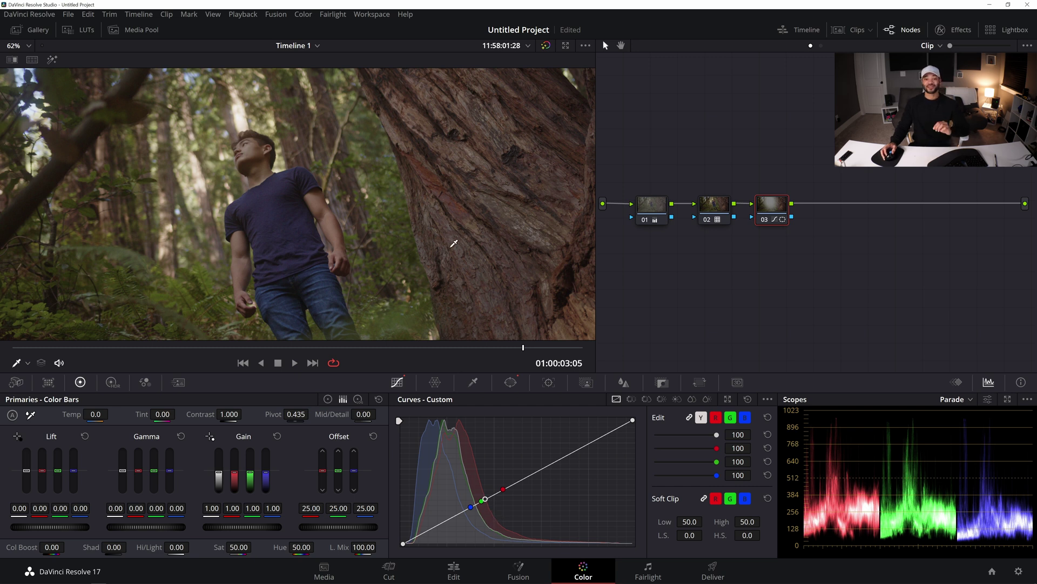
pyautogui.scroll(1, 429, 143)
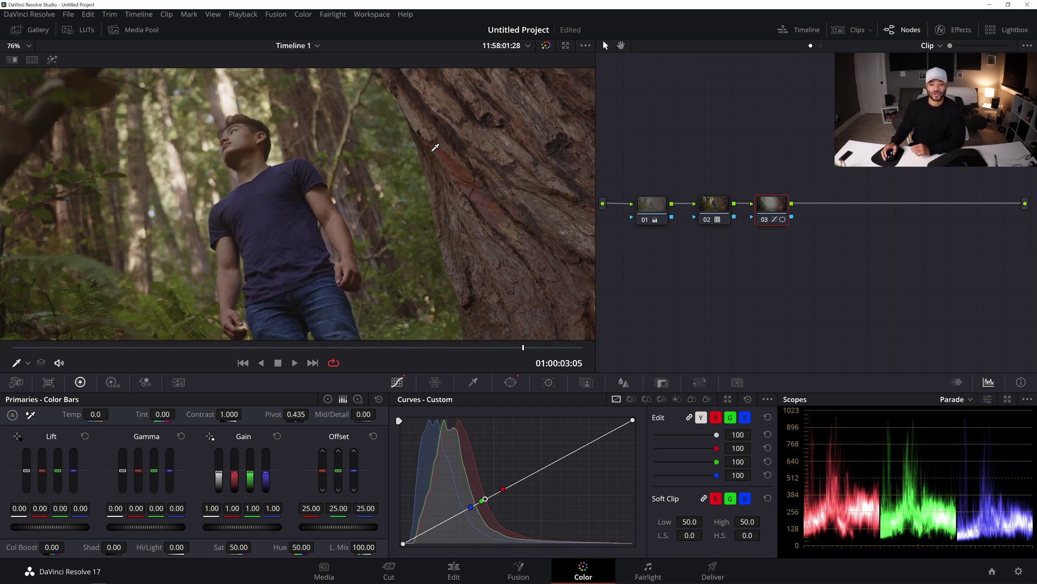
pyautogui.click(463, 139)
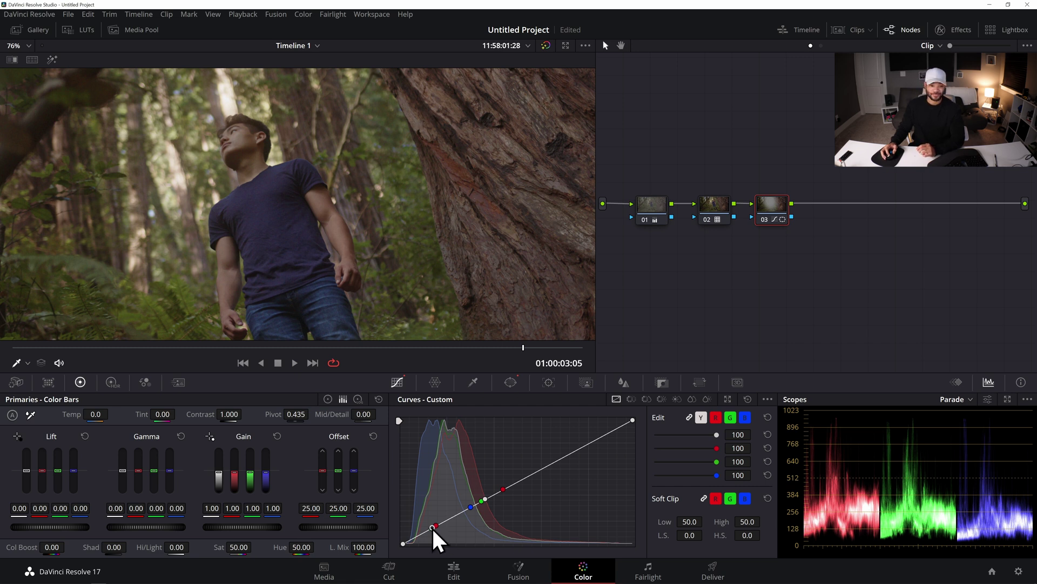
pyautogui.hotkey('ctrl', '-')
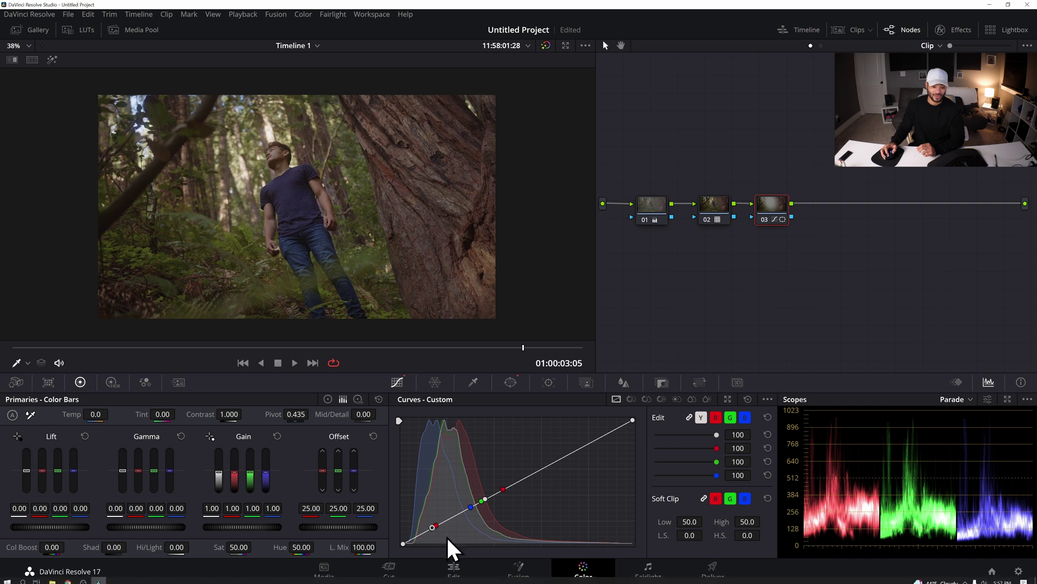
# Drag node 03's low shadow point on the Custom curve slightly down and right to deepen the forest shadows
pyautogui.moveTo(433, 527); pyautogui.dragTo(433, 528)
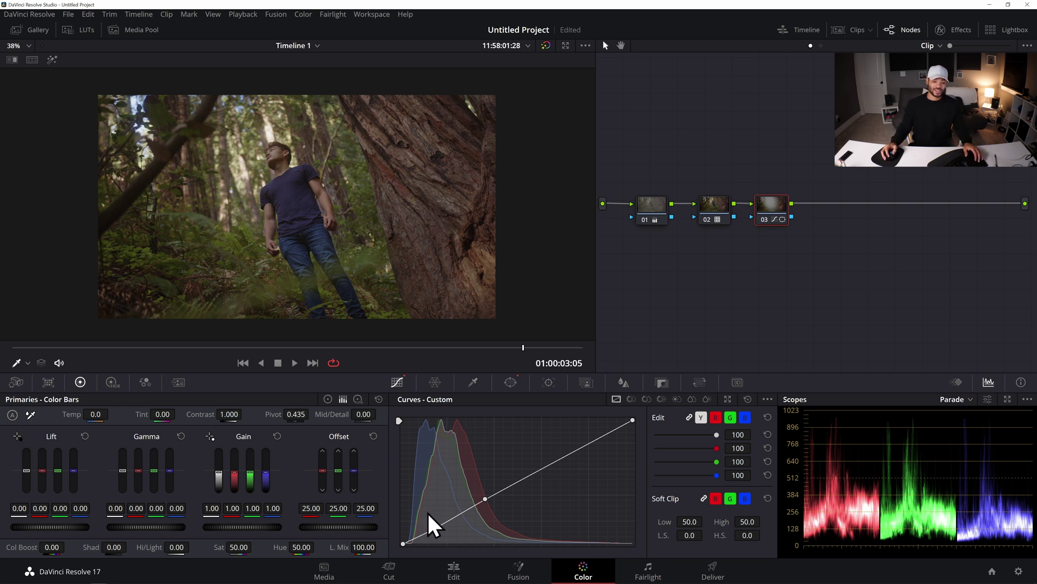
pyautogui.moveTo(434, 529); pyautogui.dragTo(432, 531)
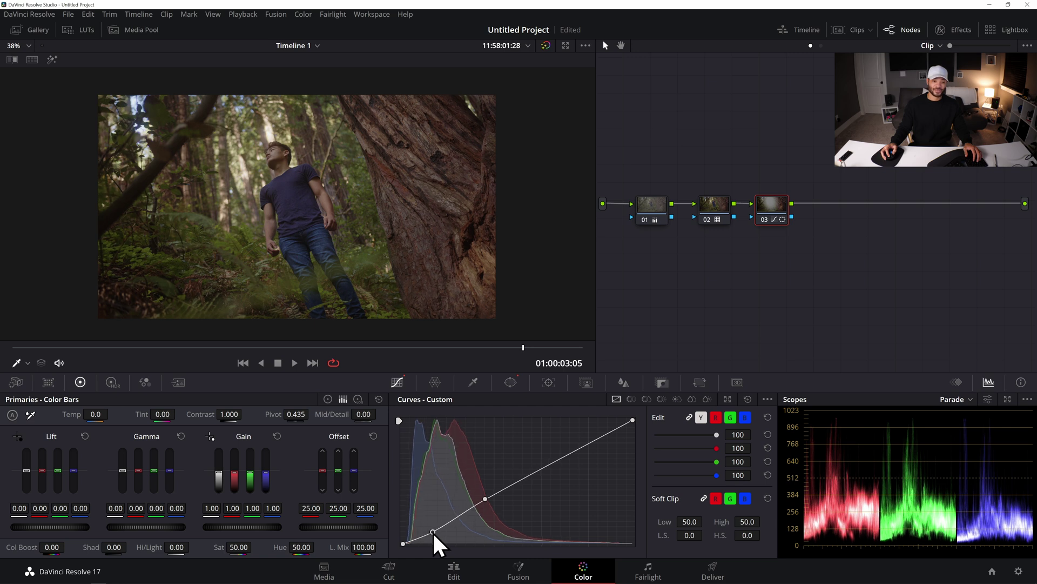
pyautogui.moveTo(423, 517); pyautogui.dragTo(433, 530)
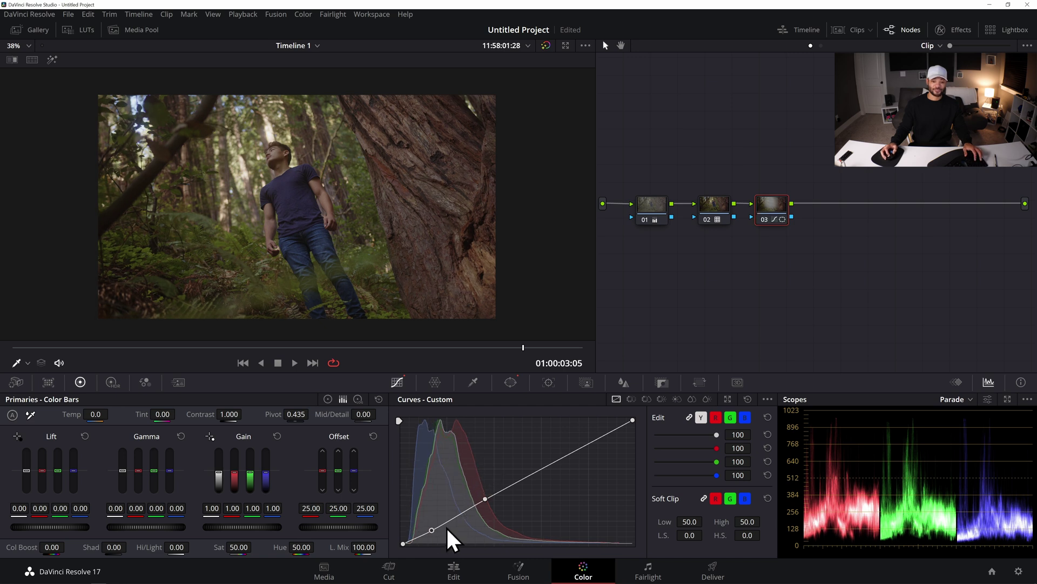
pyautogui.moveTo(431, 530); pyautogui.dragTo(432, 530)
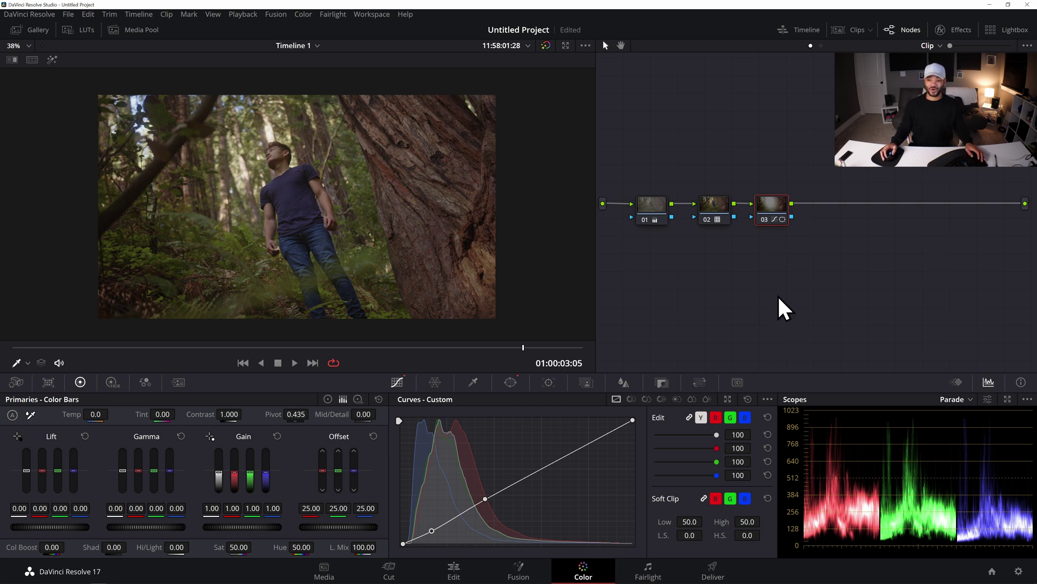
# Add a serial node after node 03 and label node 01 'High & Shadow'
pyautogui.hotkey('alt', 's')
pyautogui.click(650, 205)
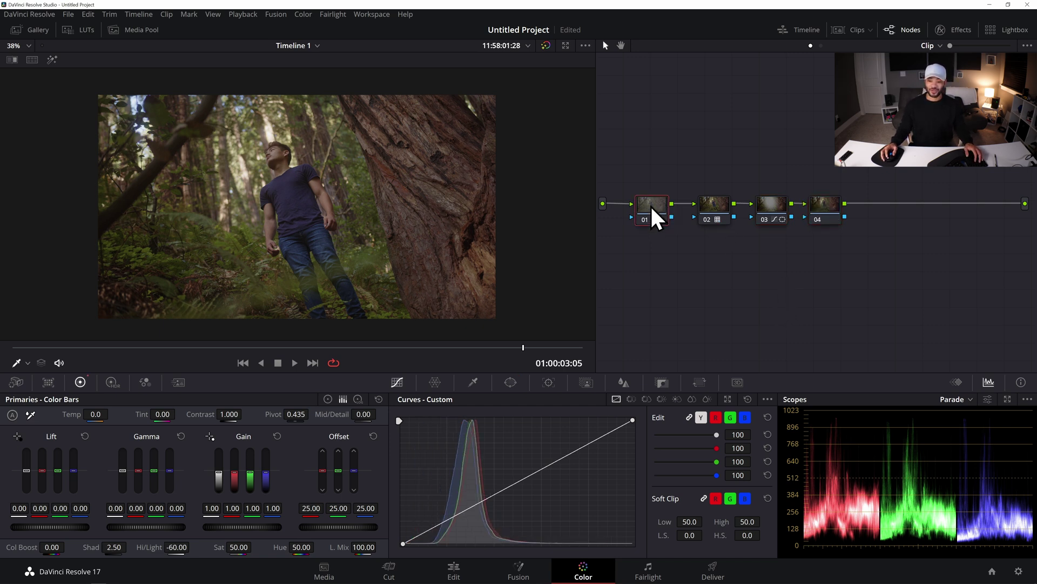
pyautogui.rightClick(649, 206)
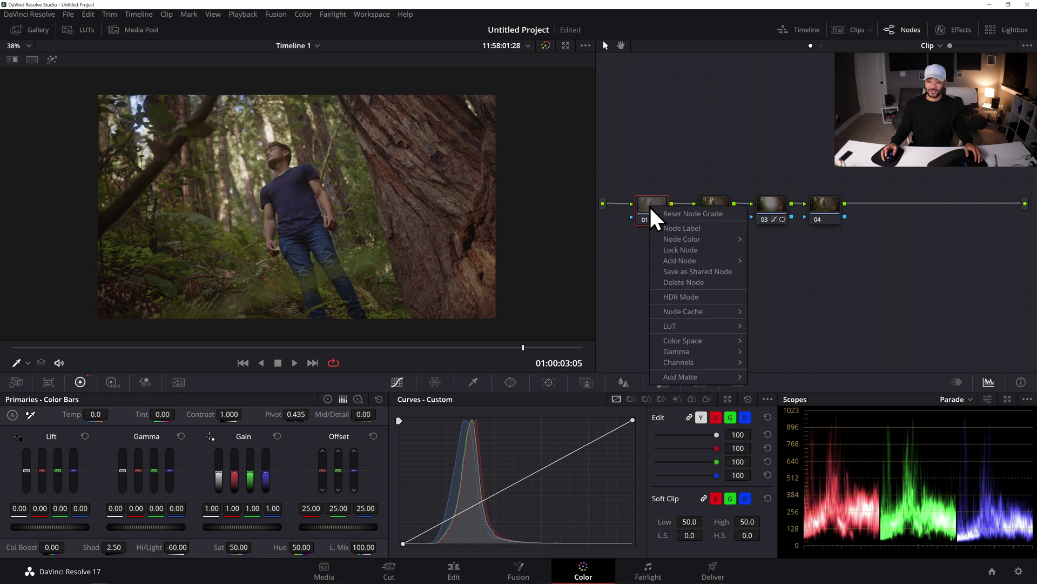
pyautogui.click(688, 227)
pyautogui.write('H')
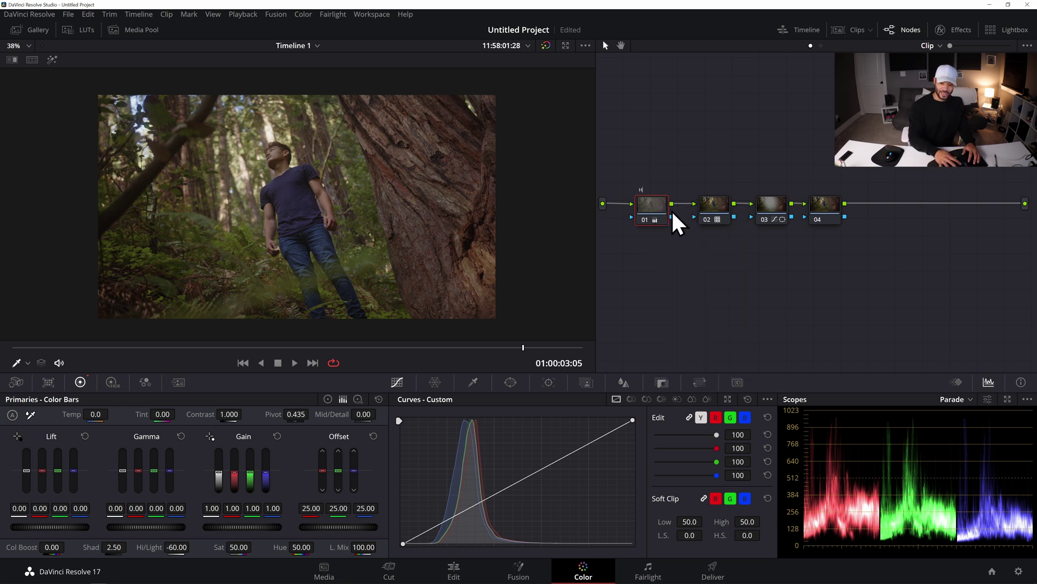
pyautogui.write('igh')
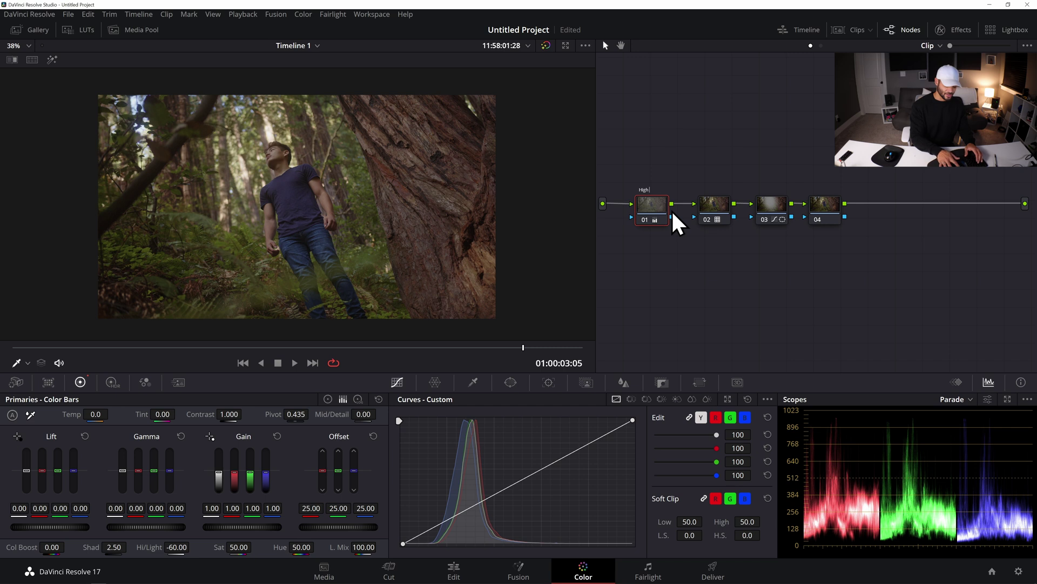
pyautogui.write(' & Shadow')
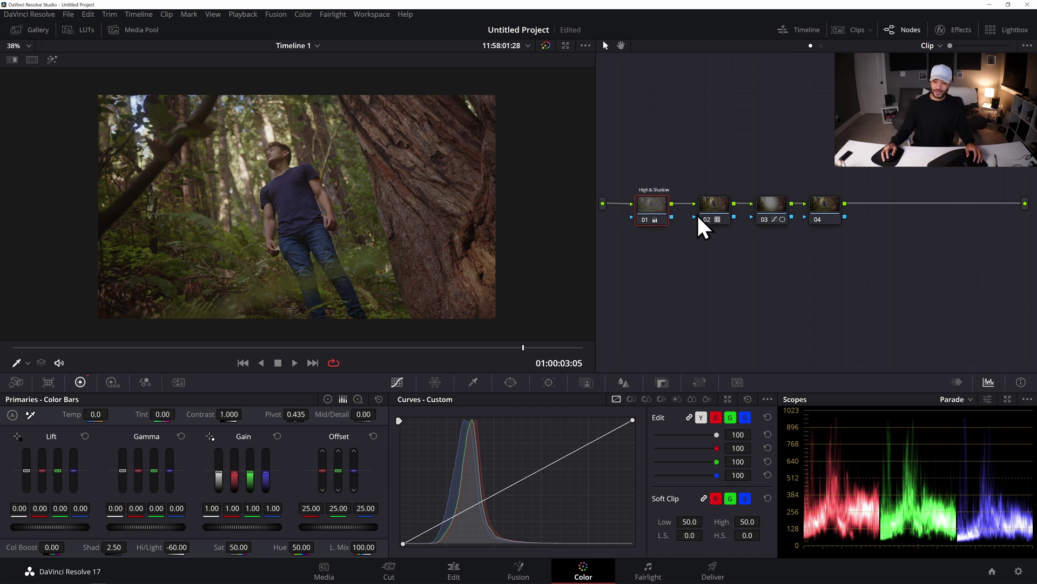
pyautogui.click(697, 212)
# Label node 02 'LUT' and node 03 'VIN'
pyautogui.rightClick(702, 210)
pyautogui.click(754, 231)
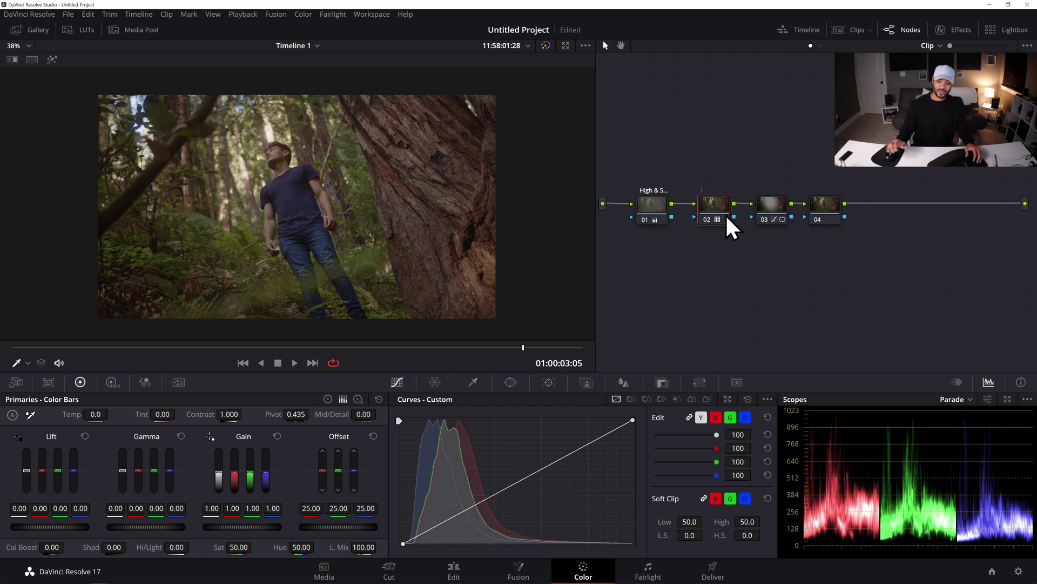
pyautogui.write('LUT')
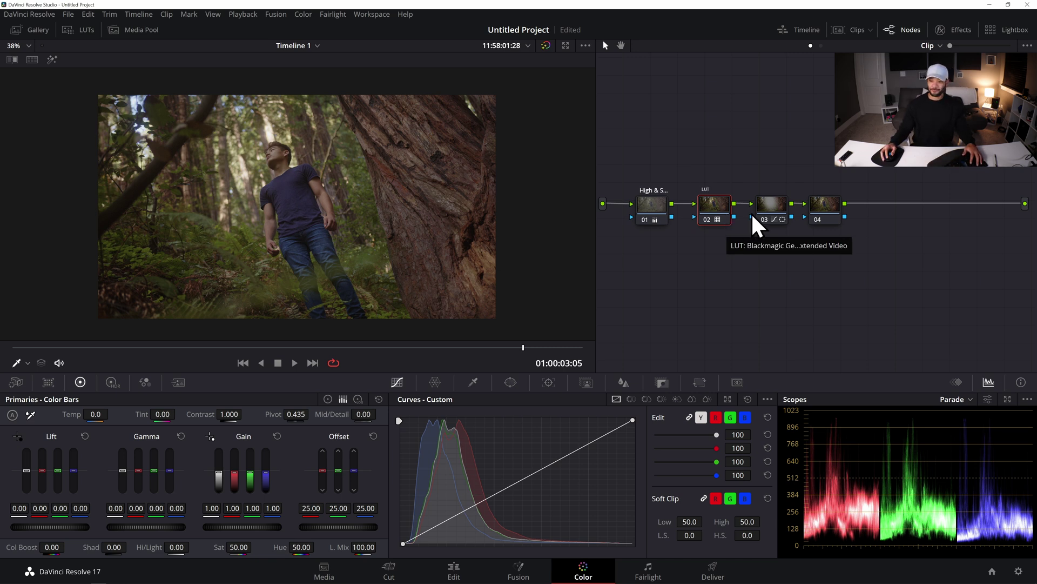
pyautogui.rightClick(767, 210)
pyautogui.click(822, 230)
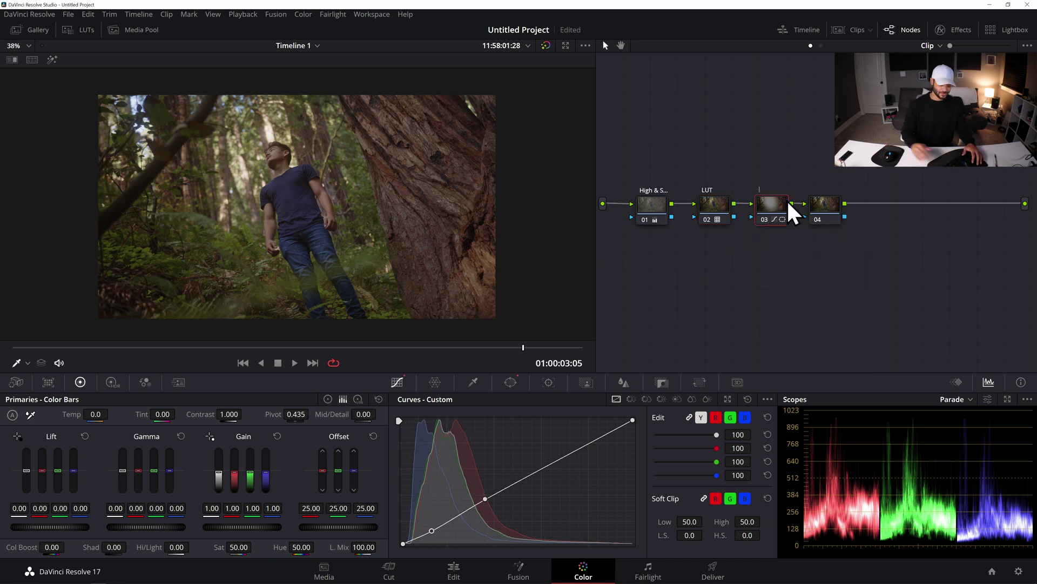
pyautogui.write('VIN')
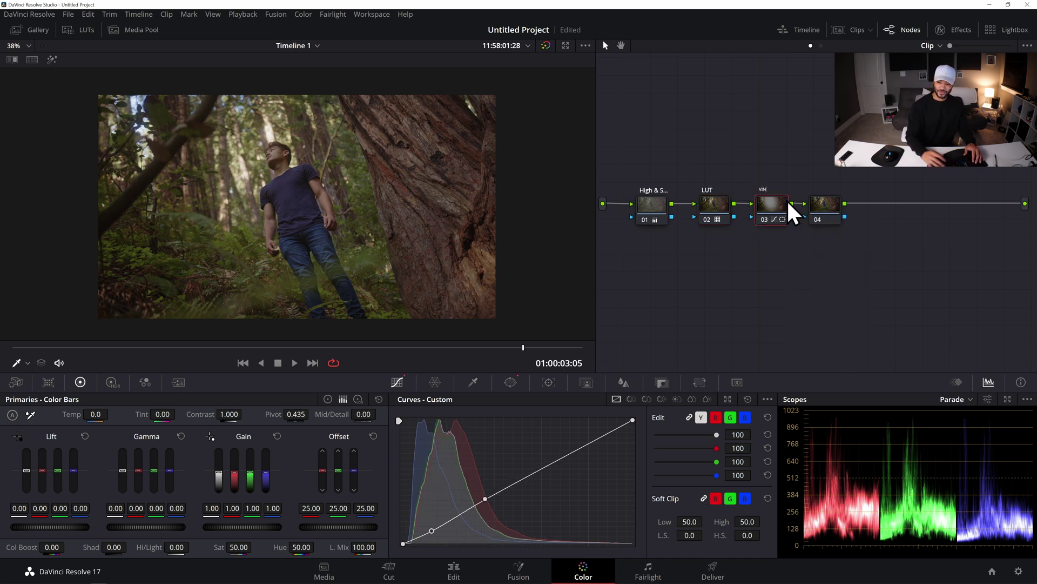
# Label the fourth node 'CURVES & Contrast'
pyautogui.rightClick(817, 202)
pyautogui.click(854, 222)
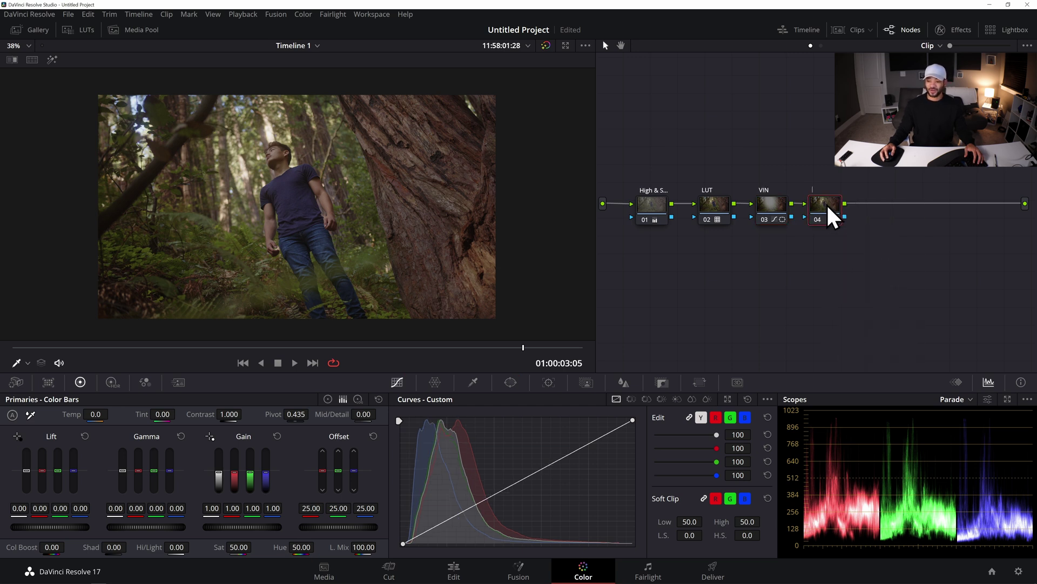
pyautogui.write('cURVES')
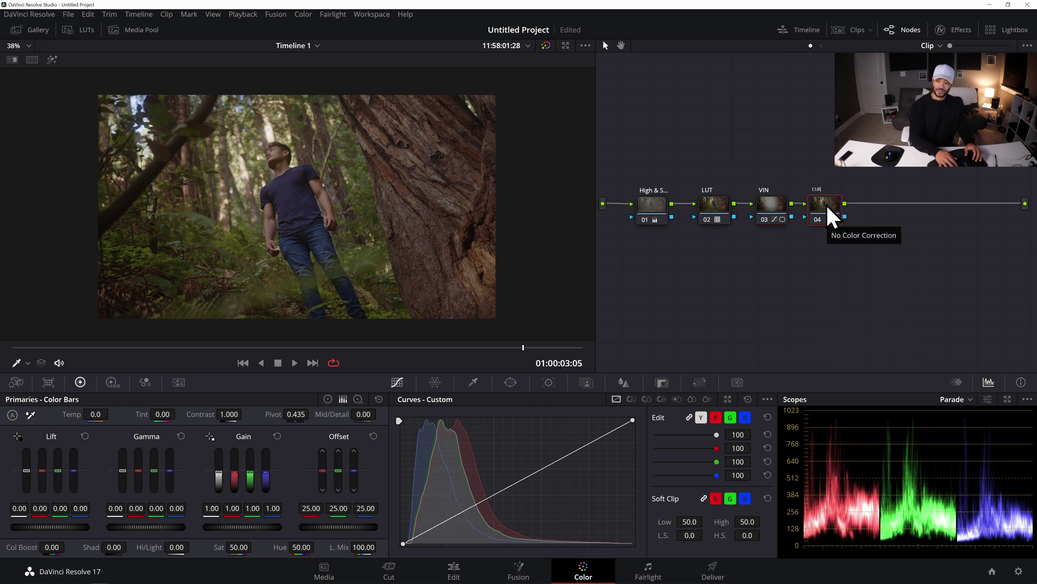
pyautogui.write(' & C')
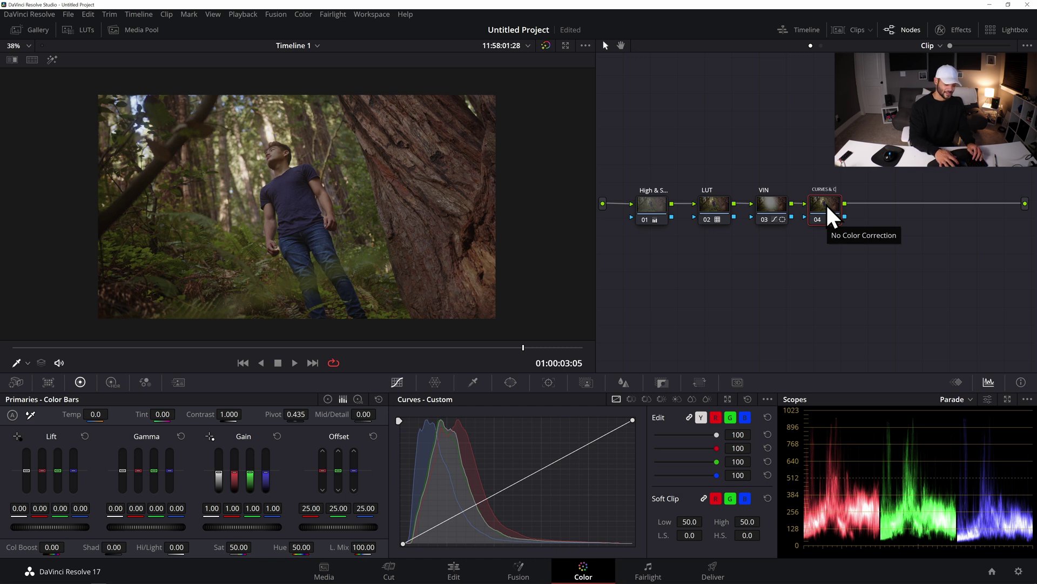
pyautogui.write('ontract')
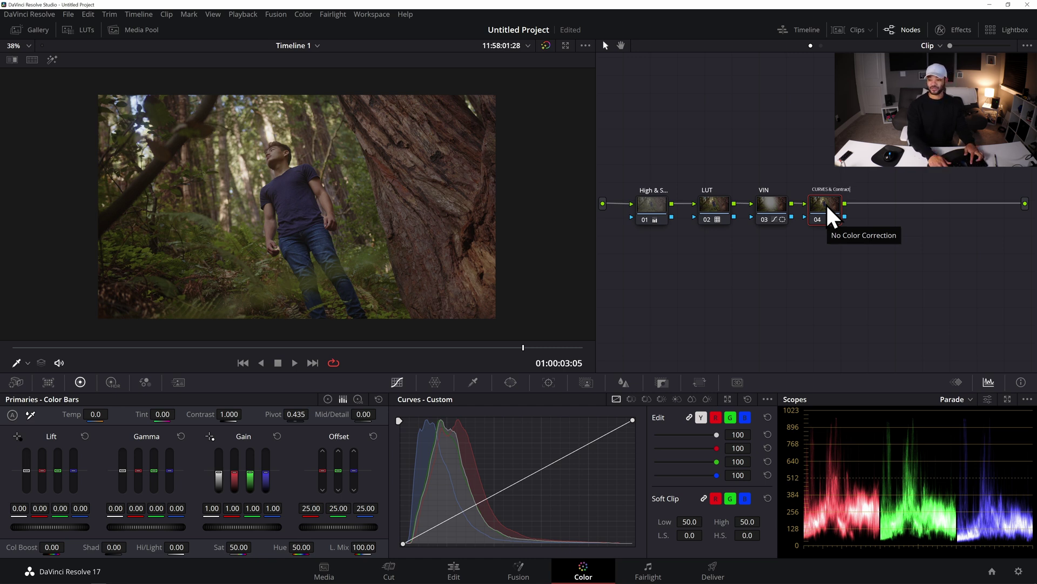
pyautogui.press('Return')
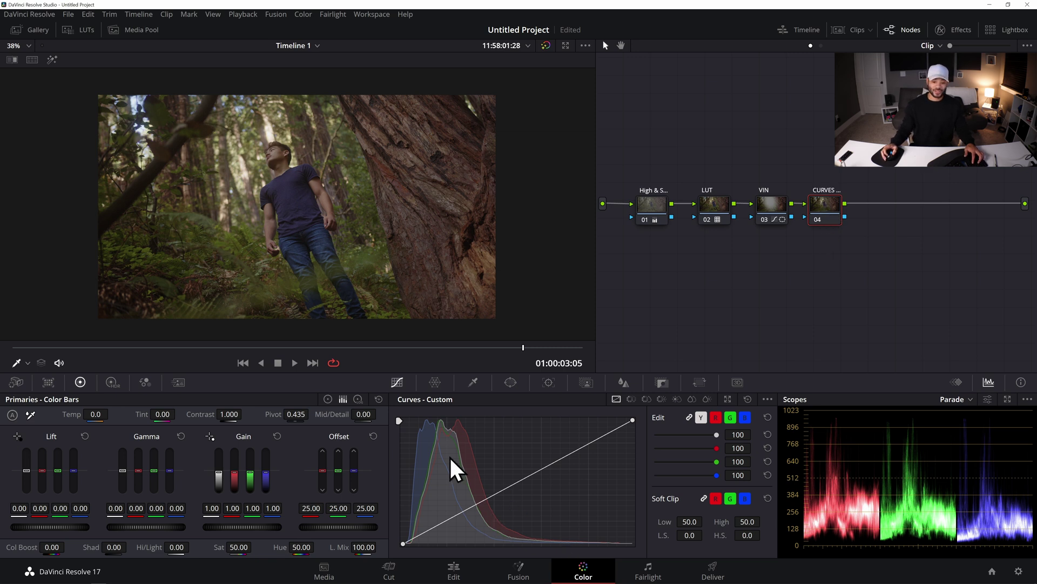
# Enlarge the picture, sample the shirt's tones onto the curve, then undo the sampled points
pyautogui.hotkey('shift', 'z')
pyautogui.moveTo(273, 122); pyautogui.dragTo(294, 117)
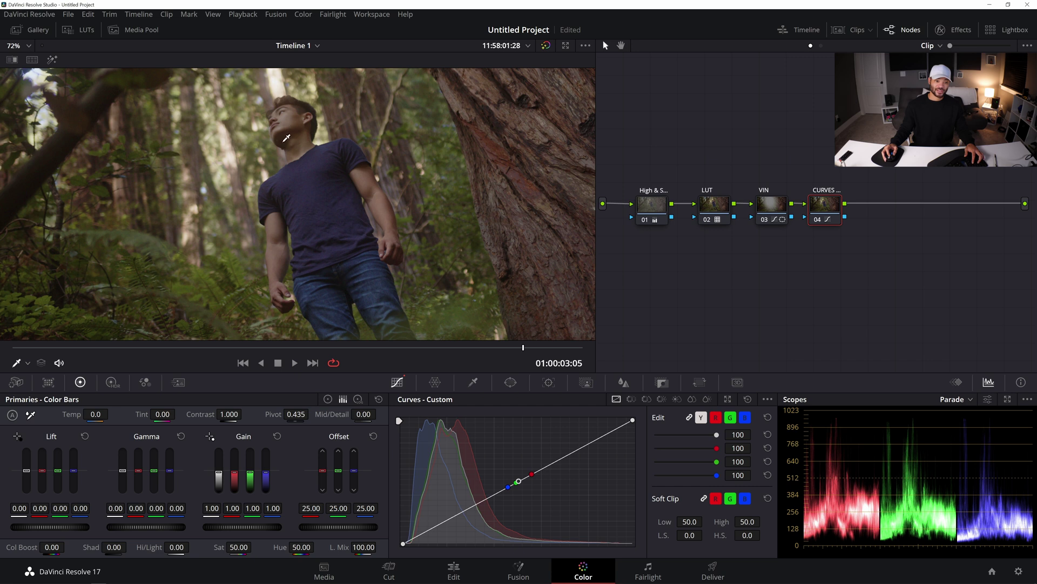
pyautogui.click(287, 138)
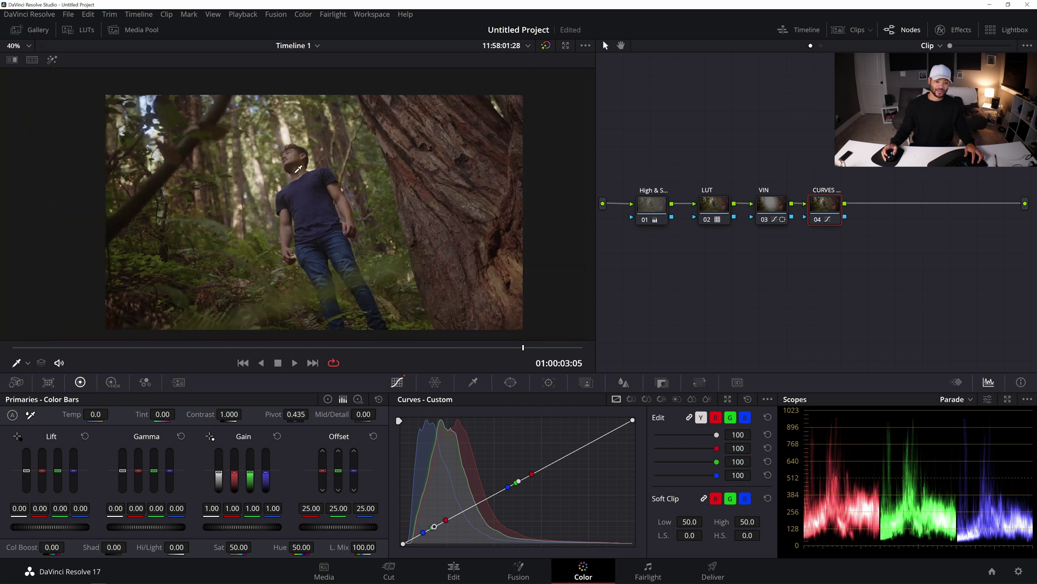
pyautogui.scroll(-5, 331, 181)
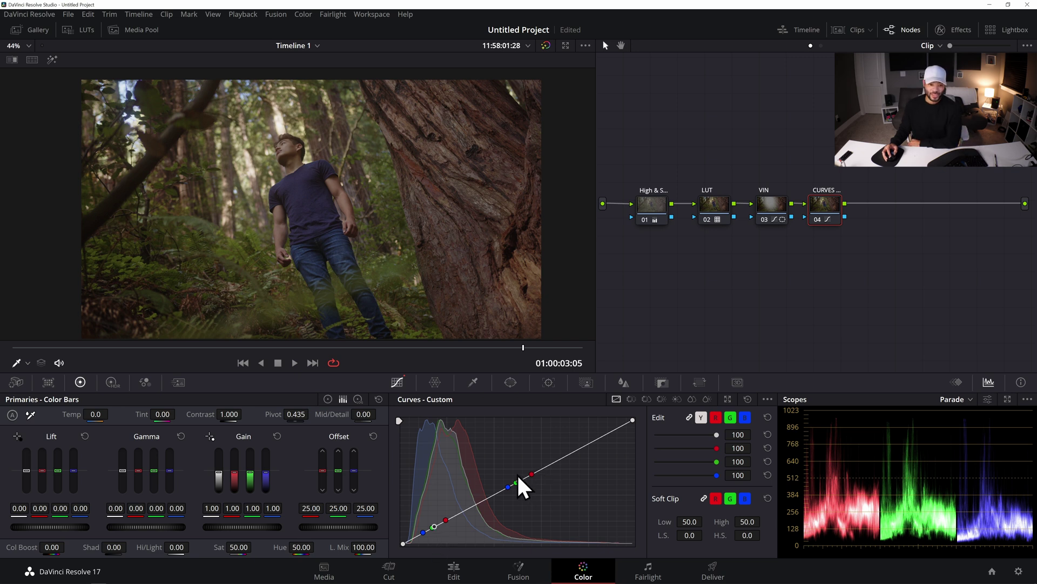
pyautogui.scroll(4, 315, 157)
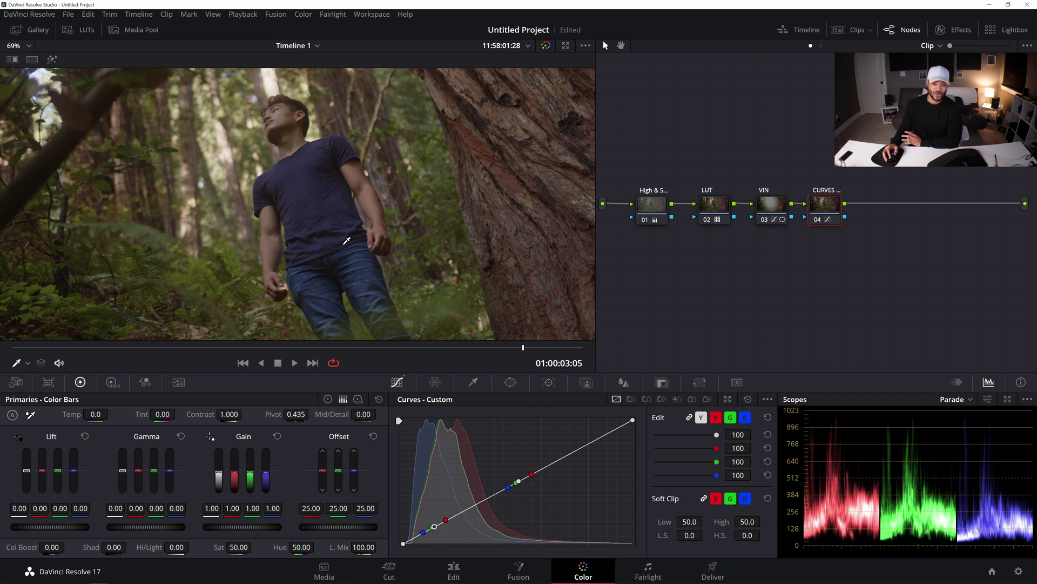
pyautogui.scroll(1, 324, 169)
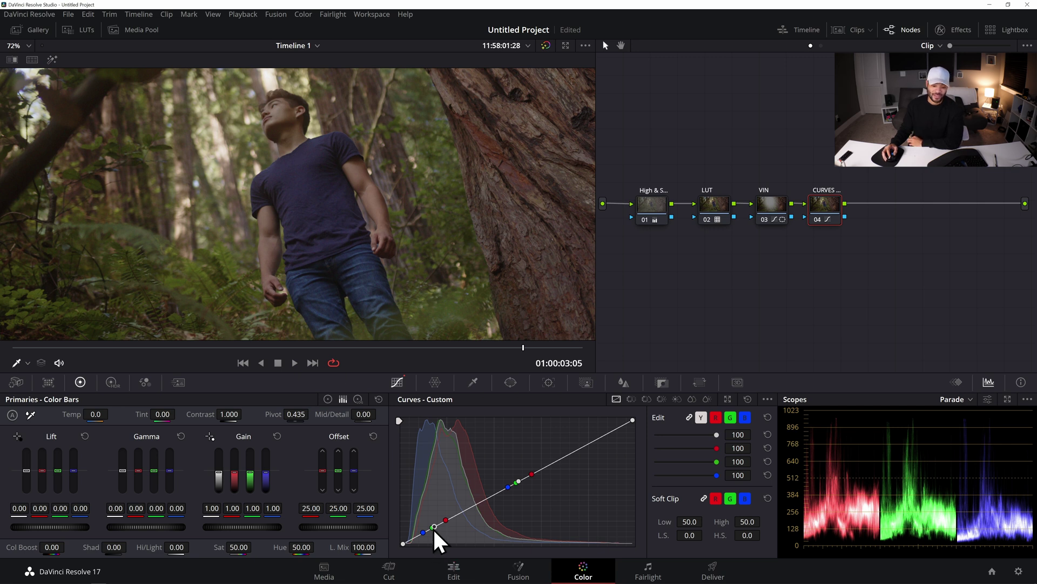
pyautogui.hotkey('ctrl', 'z')
pyautogui.hotkey('ctrl', 'z')
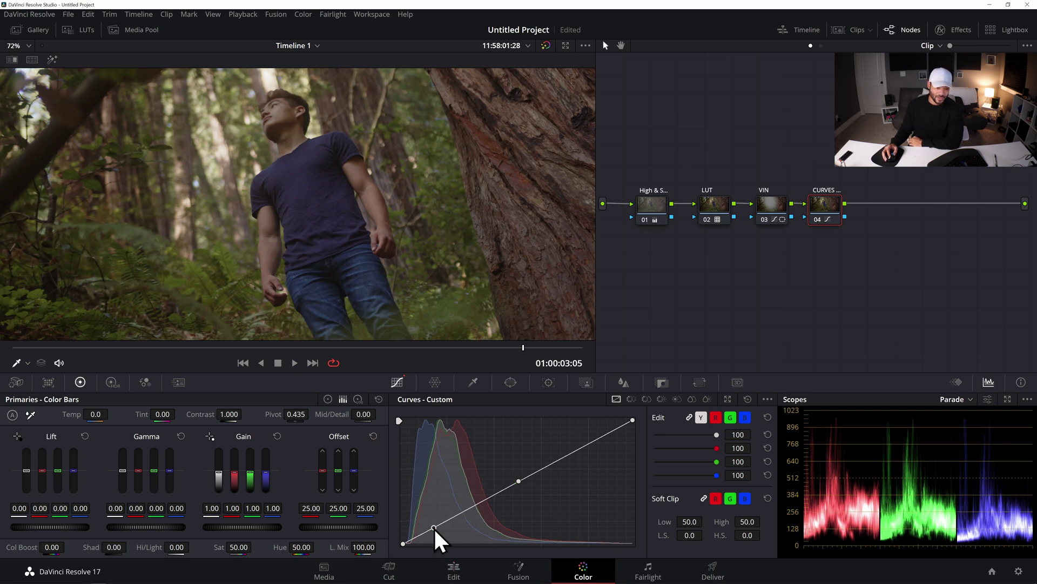
# Lower node 04's shadow curve point and bypass the node with Ctrl+D to compare
pyautogui.scroll(-4, 415, 264)
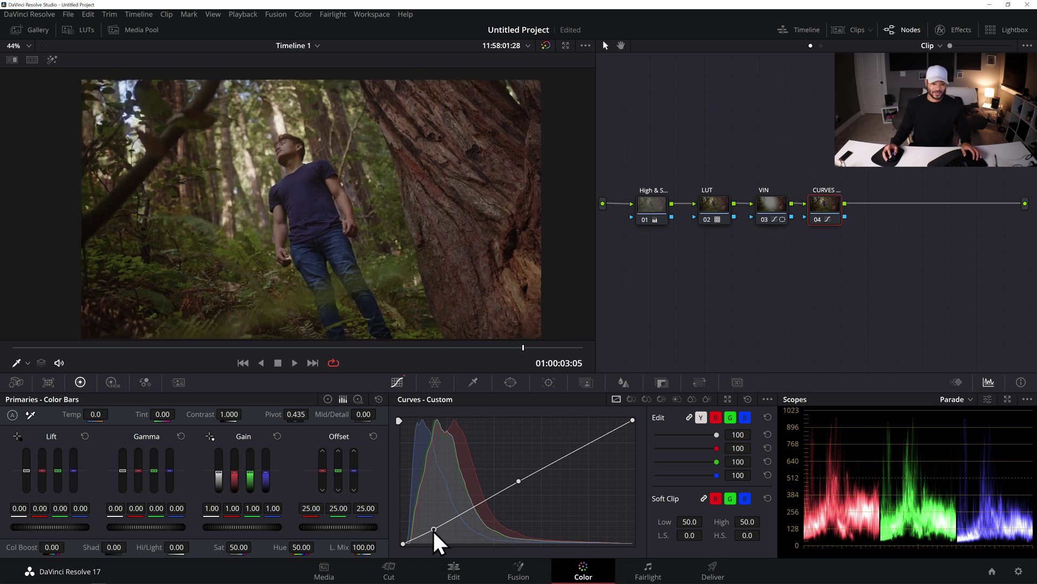
pyautogui.moveTo(432, 530); pyautogui.dragTo(432, 530)
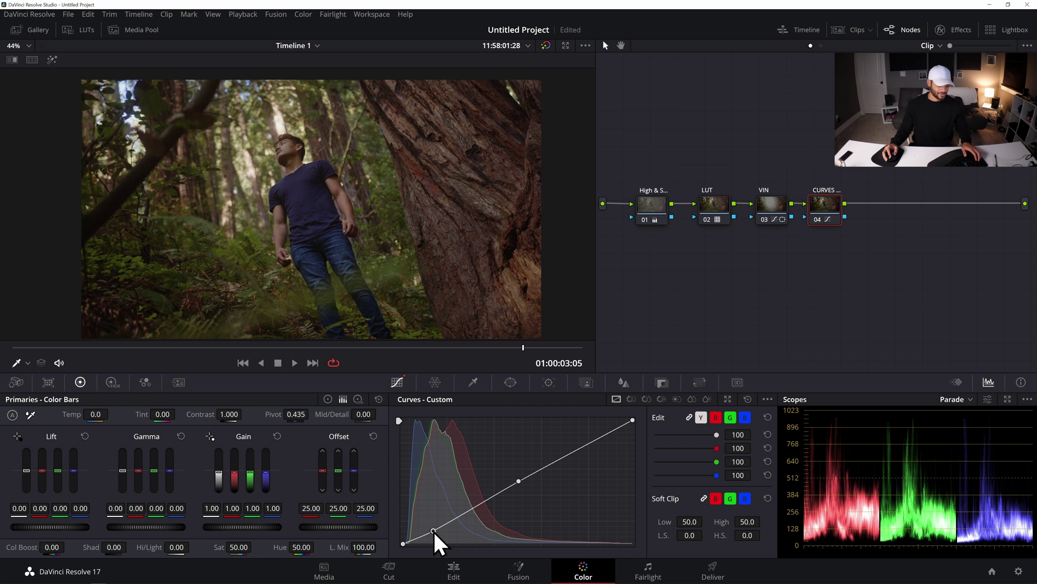
pyautogui.hotkey('ctrl', 'd')
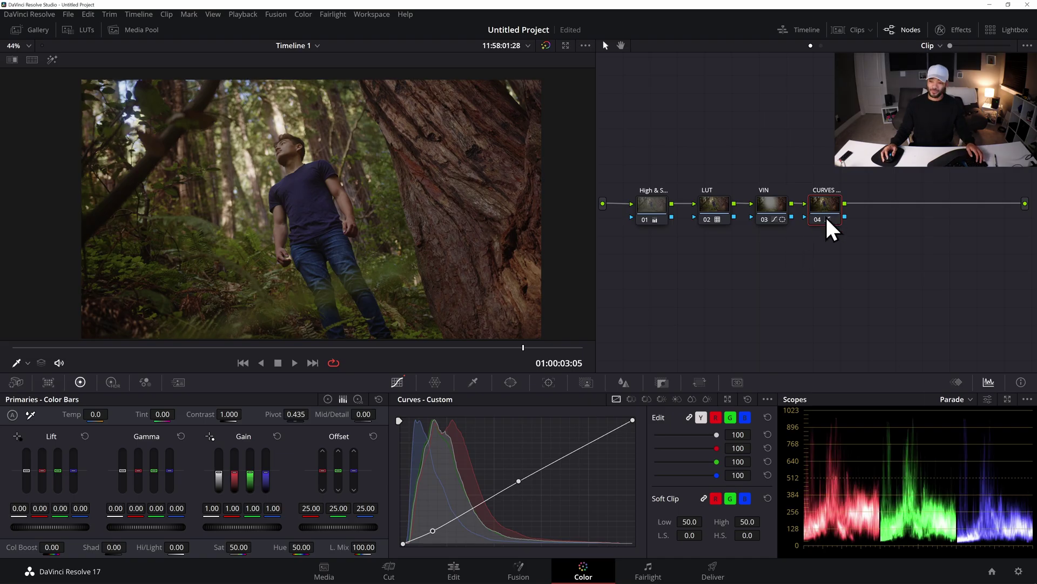
# Add serial node 05 after CURVES and parallel node 06 beside it, joined by a layer mixer
pyautogui.hotkey('alt', 's')
pyautogui.scroll(-1, 377, 243)
pyautogui.scroll(-1, 377, 243)
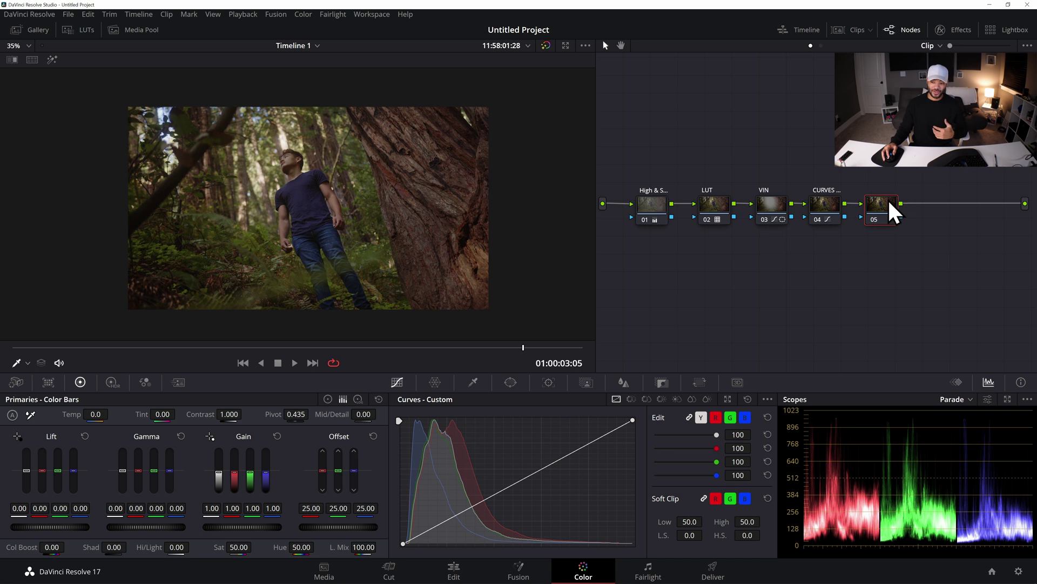
pyautogui.moveTo(879, 203); pyautogui.dragTo(889, 203)
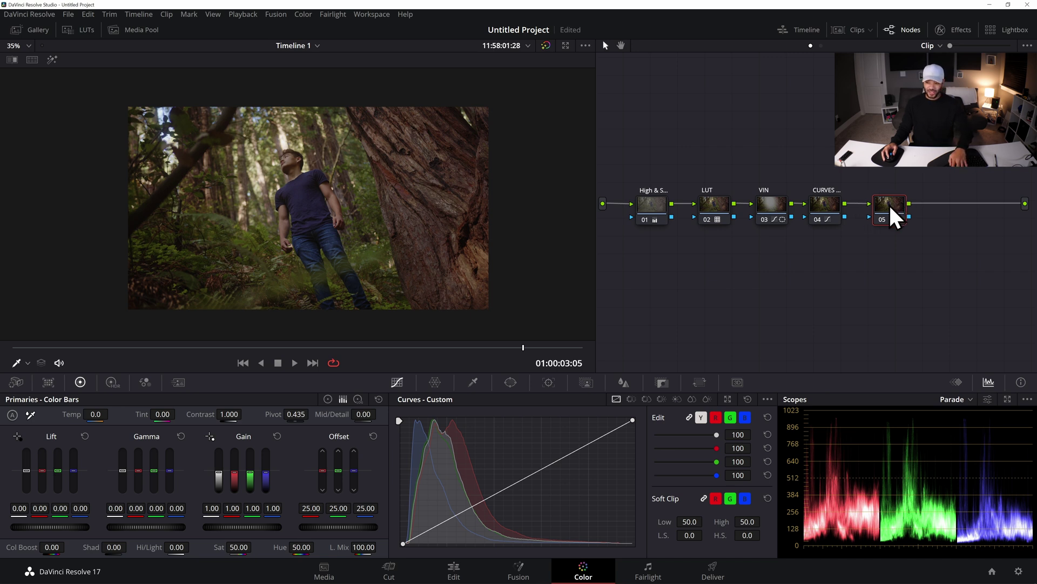
pyautogui.hotkey('alt', 'p')
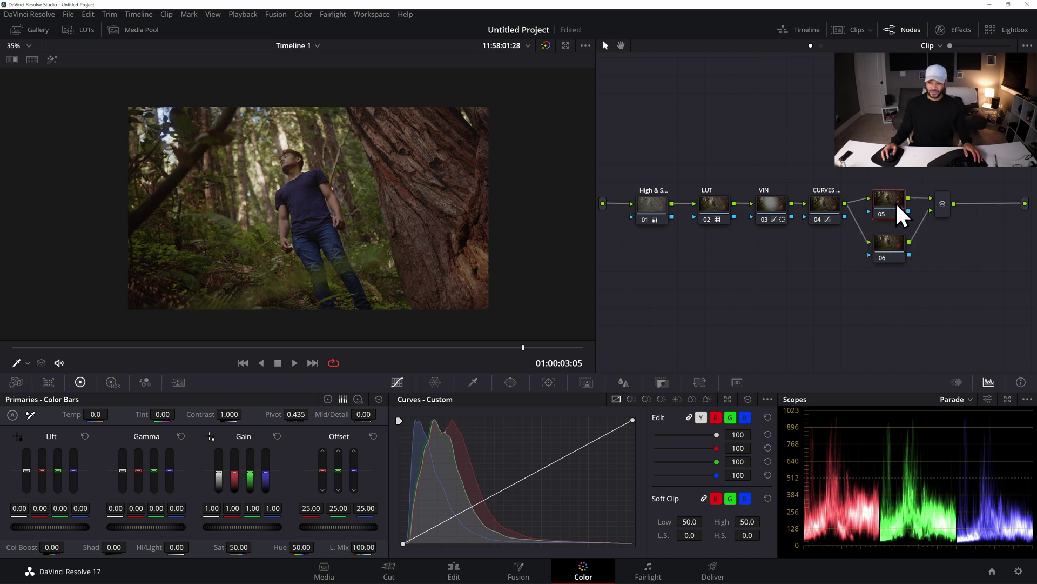
pyautogui.click(885, 199)
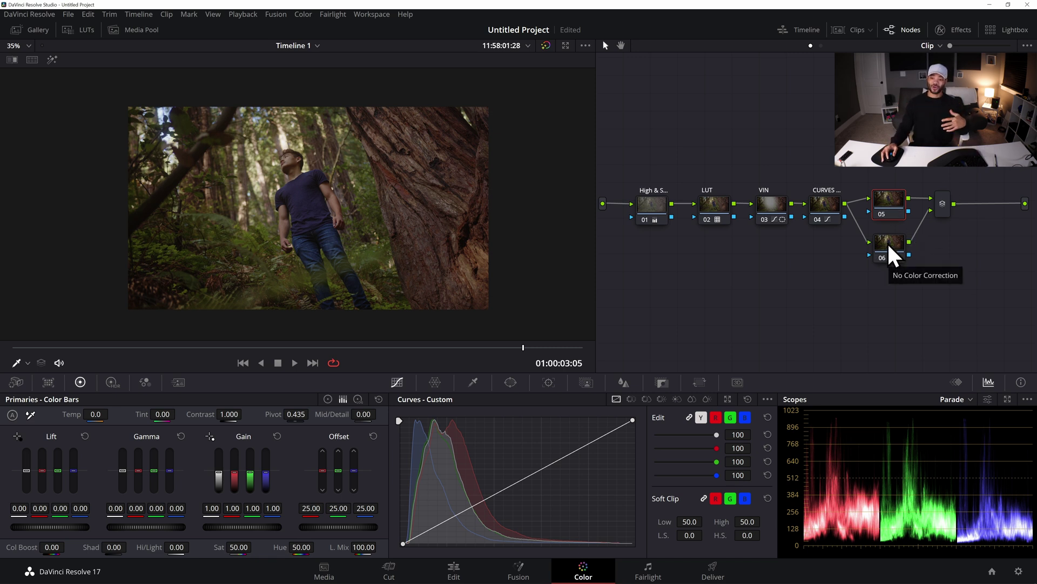
pyautogui.click(831, 209)
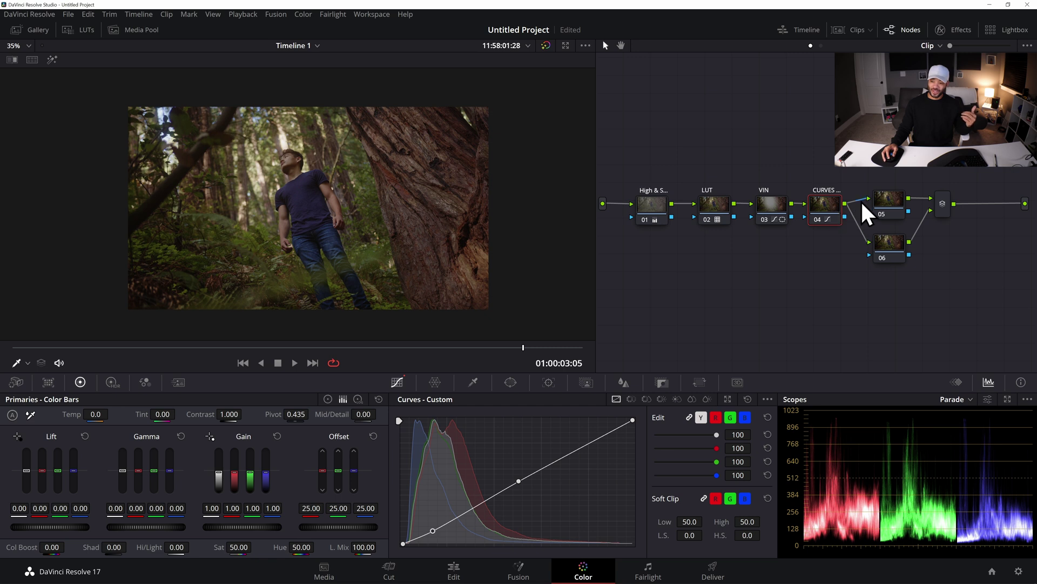
pyautogui.click(881, 199)
pyautogui.click(834, 212)
pyautogui.click(892, 254)
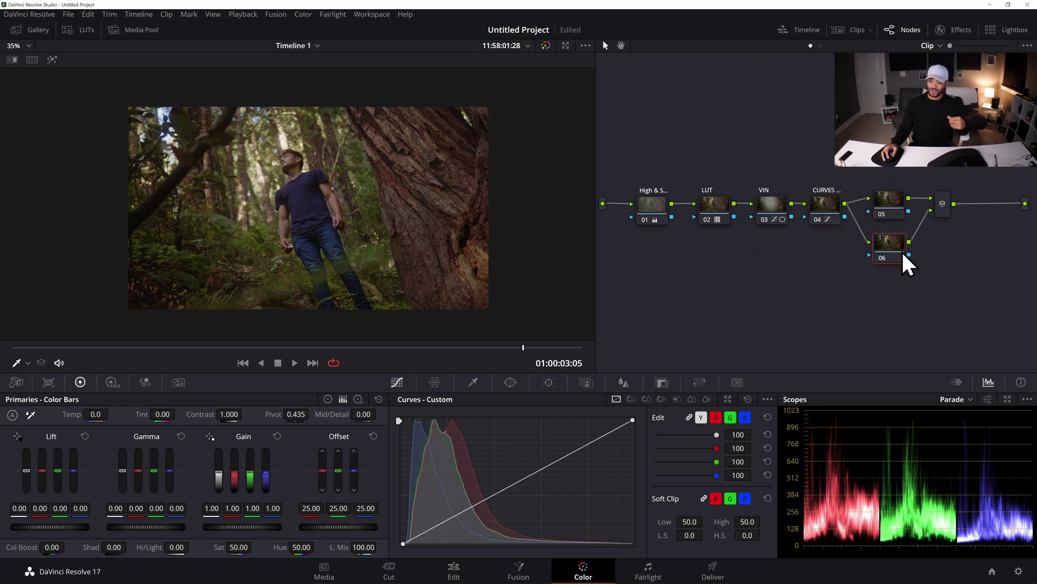
pyautogui.click(943, 208)
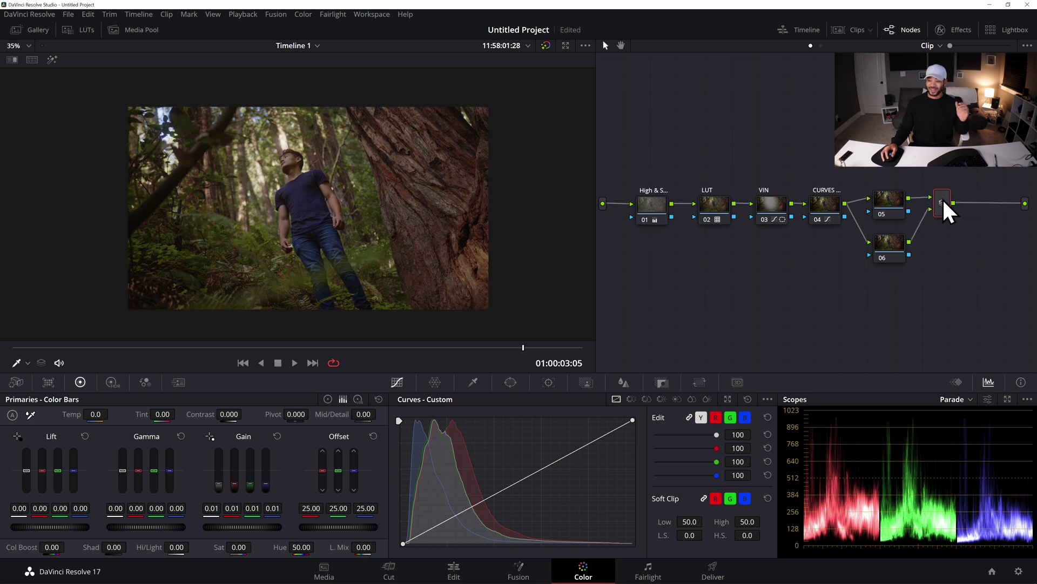
pyautogui.click(892, 201)
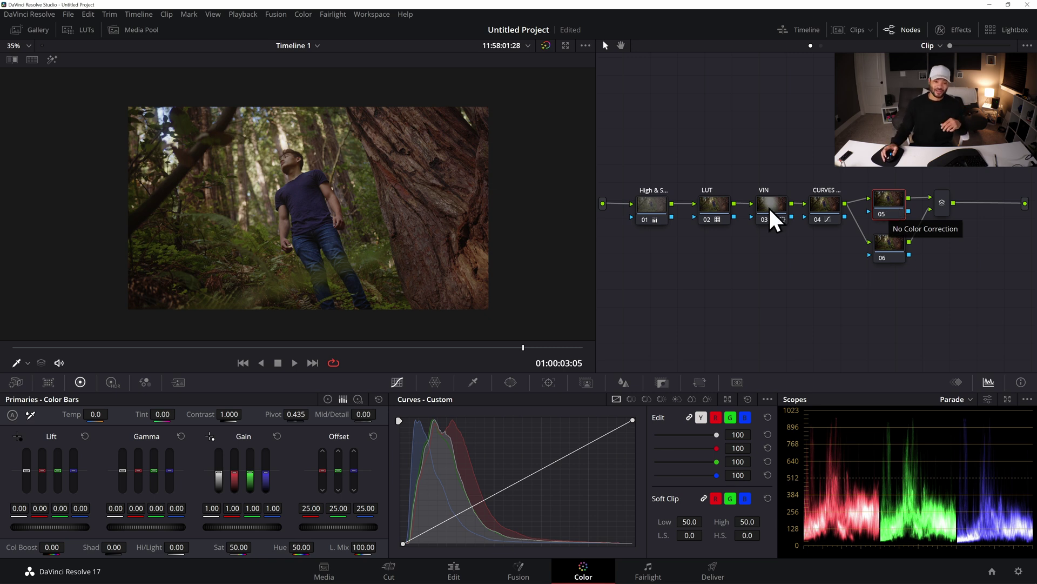
# Label node 05 'High Punch'
pyautogui.scroll(2, 309, 208)
pyautogui.rightClick(888, 194)
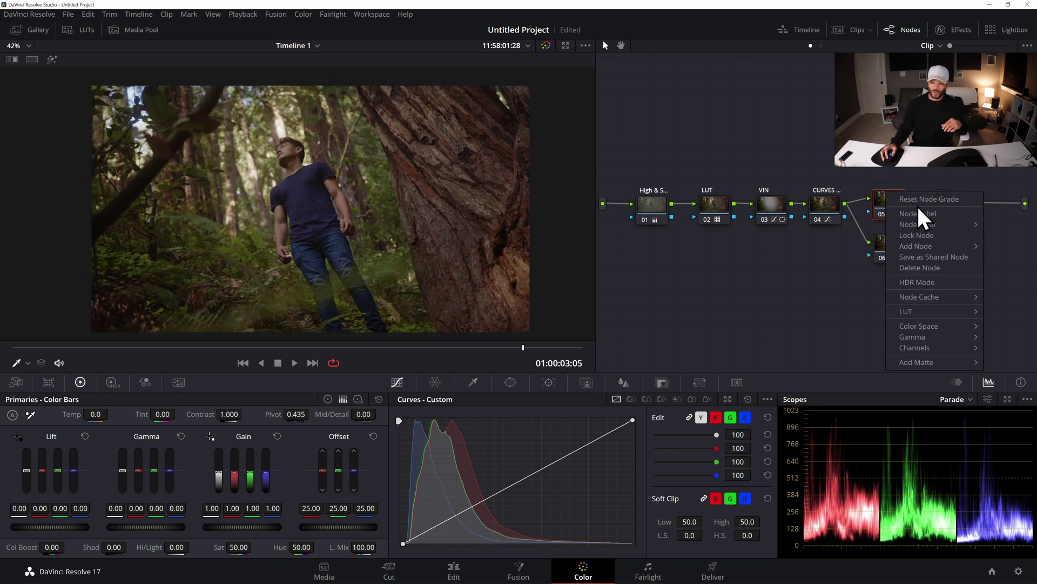
pyautogui.press('Escape')
pyautogui.write('H')
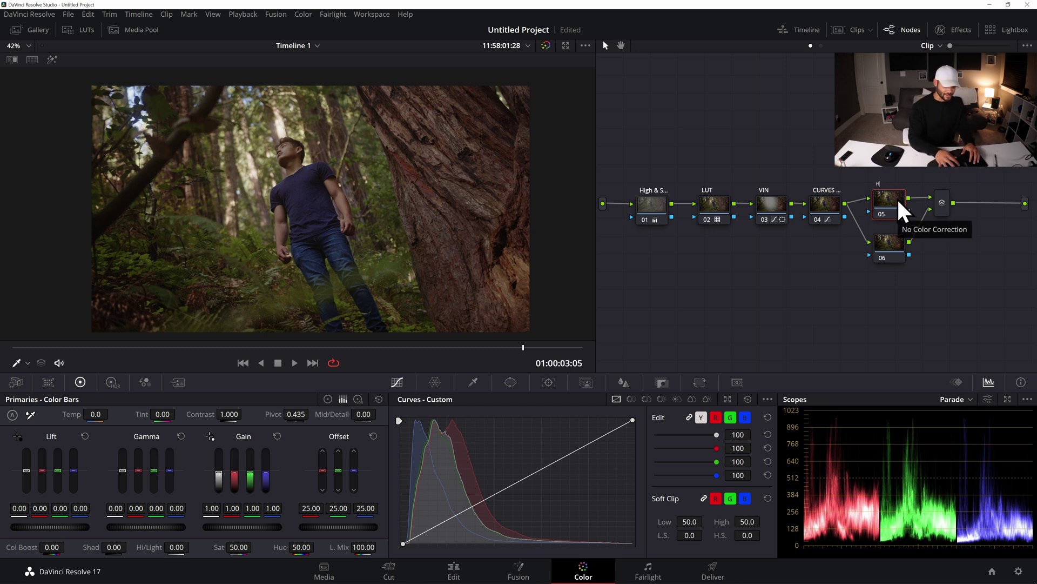
pyautogui.write('igh Punch')
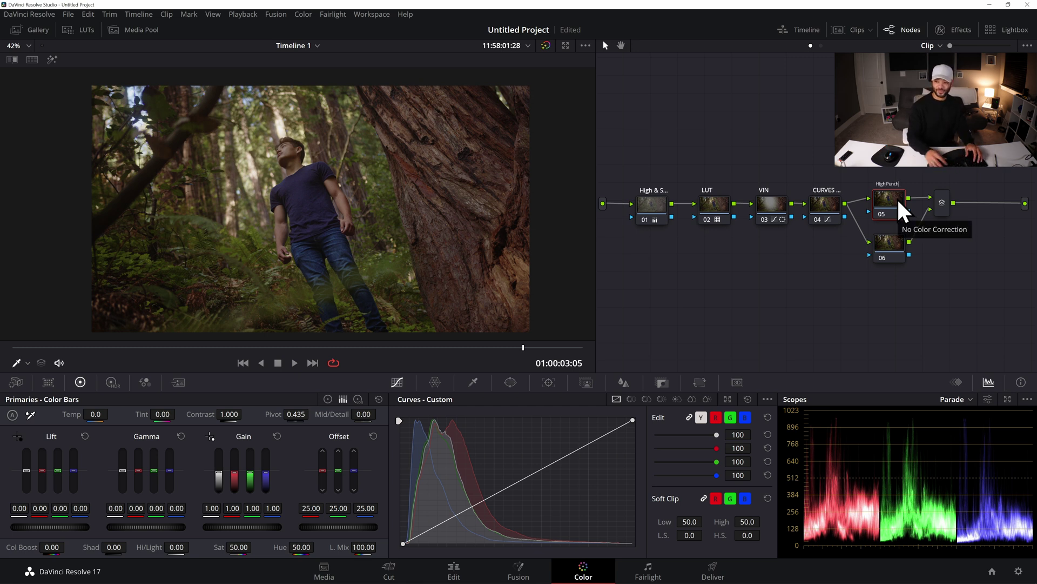
pyautogui.press('Return')
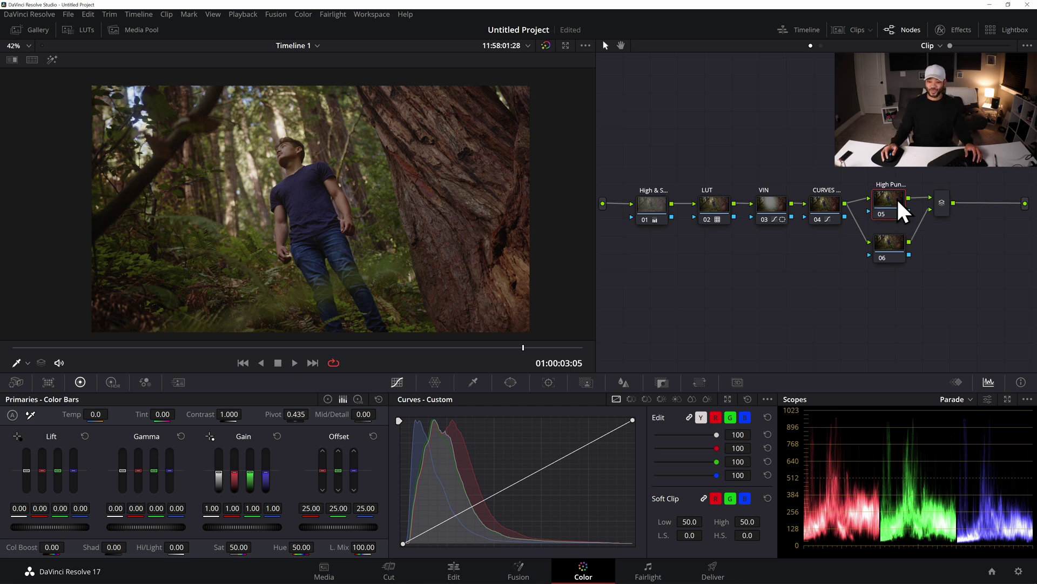
pyautogui.click(473, 382)
# With Highlight on, raise node 05's Luminance Low to about 60.7 to key the brightest areas
pyautogui.click(50, 61)
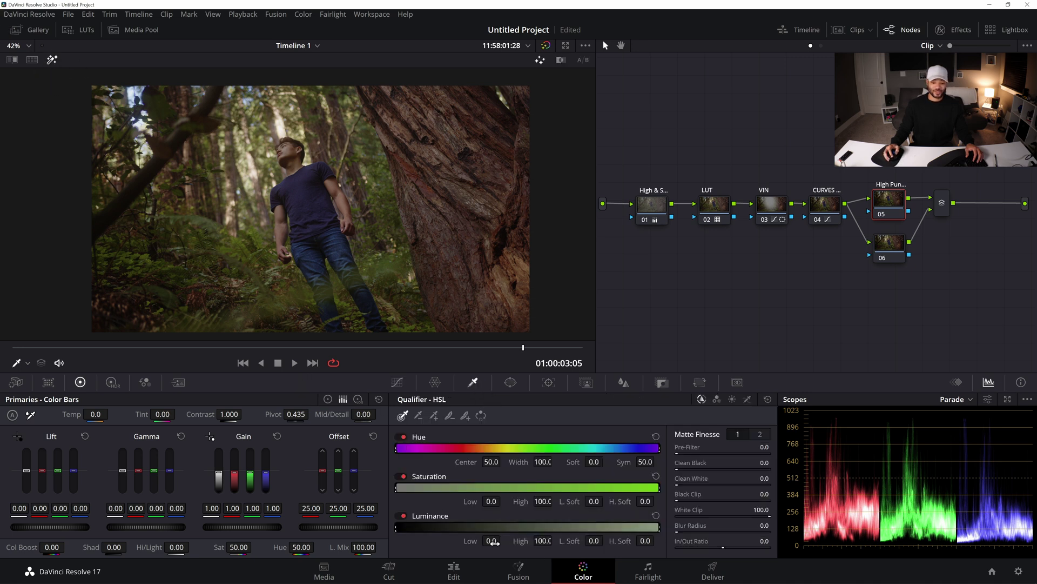
pyautogui.moveTo(504, 540)
pyautogui.mouseDown()
pyautogui.moveTo(491, 539)
pyautogui.moveTo(507, 539)
pyautogui.mouseUp()
pyautogui.hotkey('shift', 'h')
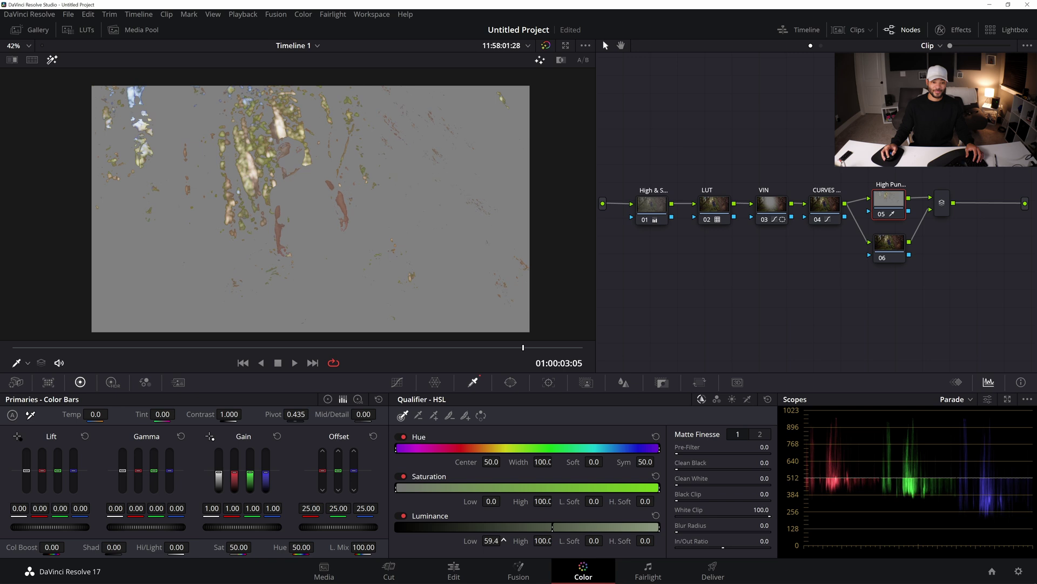
pyautogui.moveTo(503, 540); pyautogui.dragTo(504, 540)
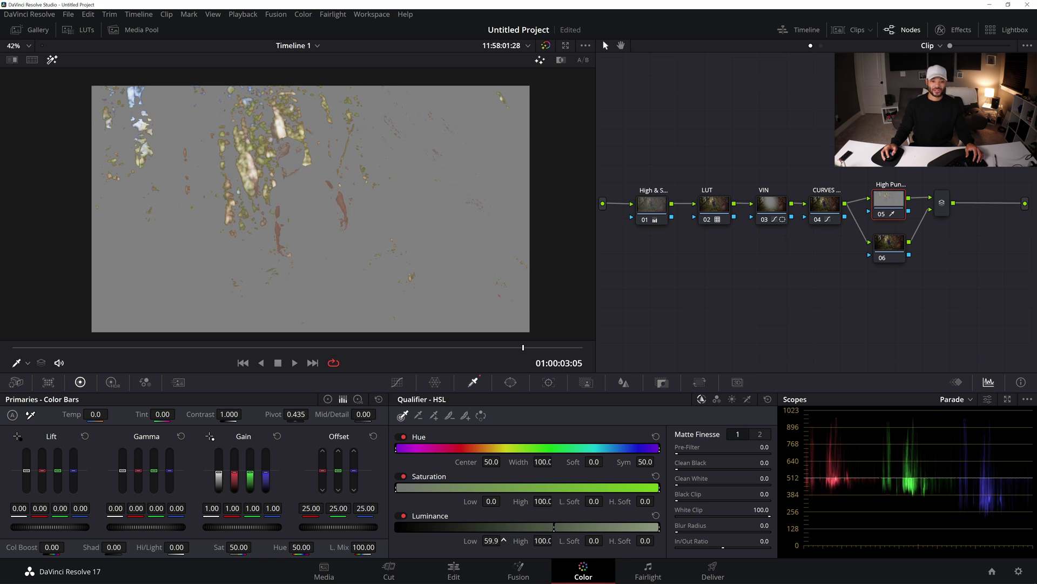
pyautogui.scroll(4, 266, 275)
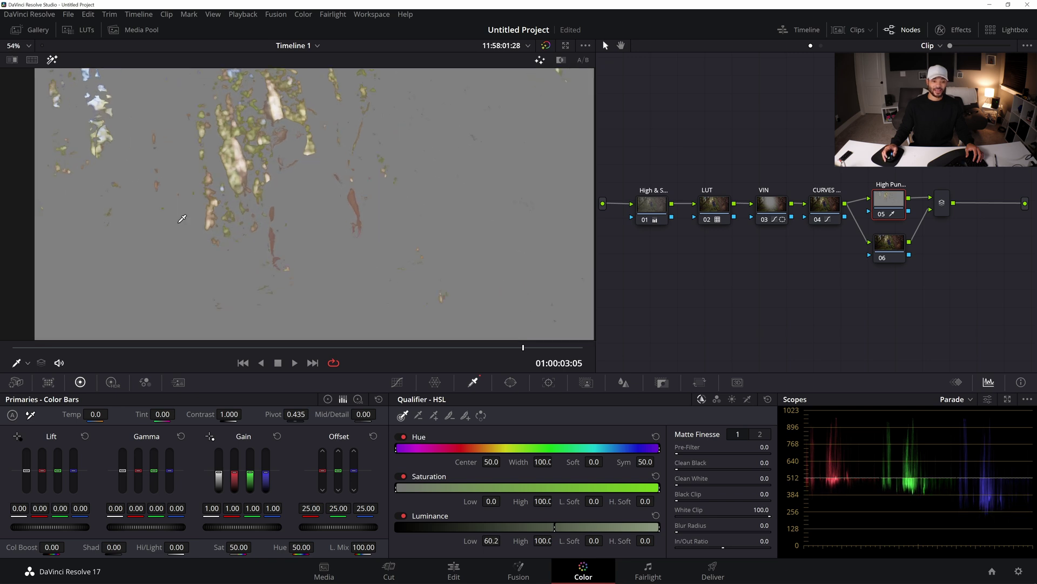
pyautogui.moveTo(487, 540); pyautogui.dragTo(502, 541)
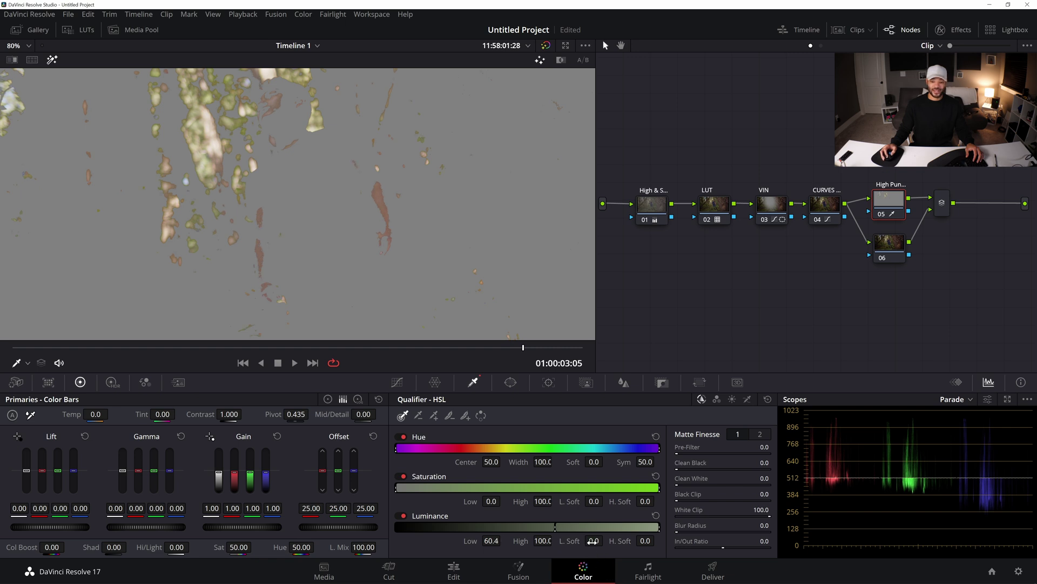
# Increase the luminance key's L. Soft to 6.5
pyautogui.moveTo(593, 540); pyautogui.dragTo(605, 539)
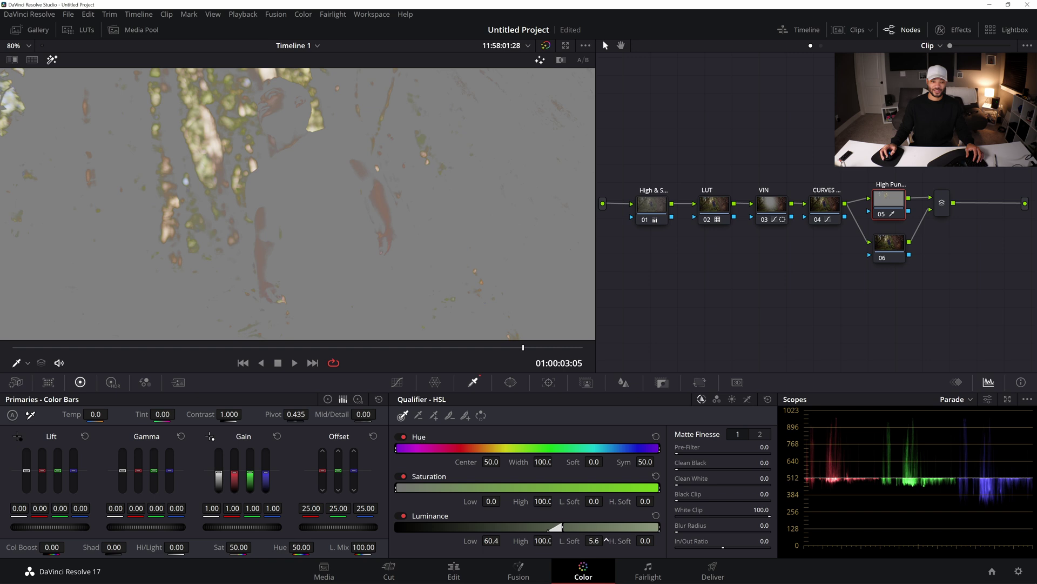
pyautogui.hotkey('shift', 'z')
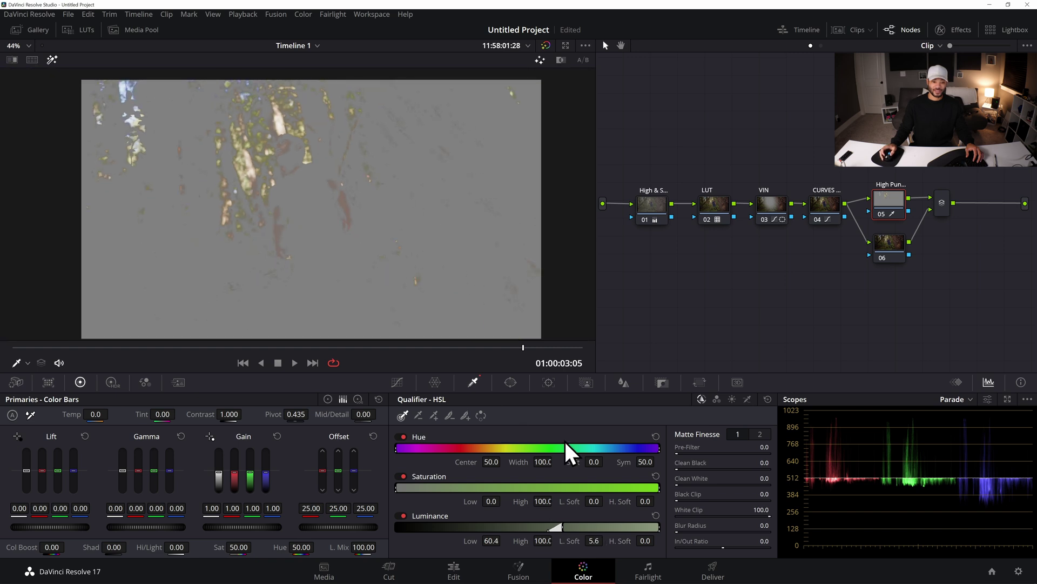
pyautogui.scroll(2, 315, 175)
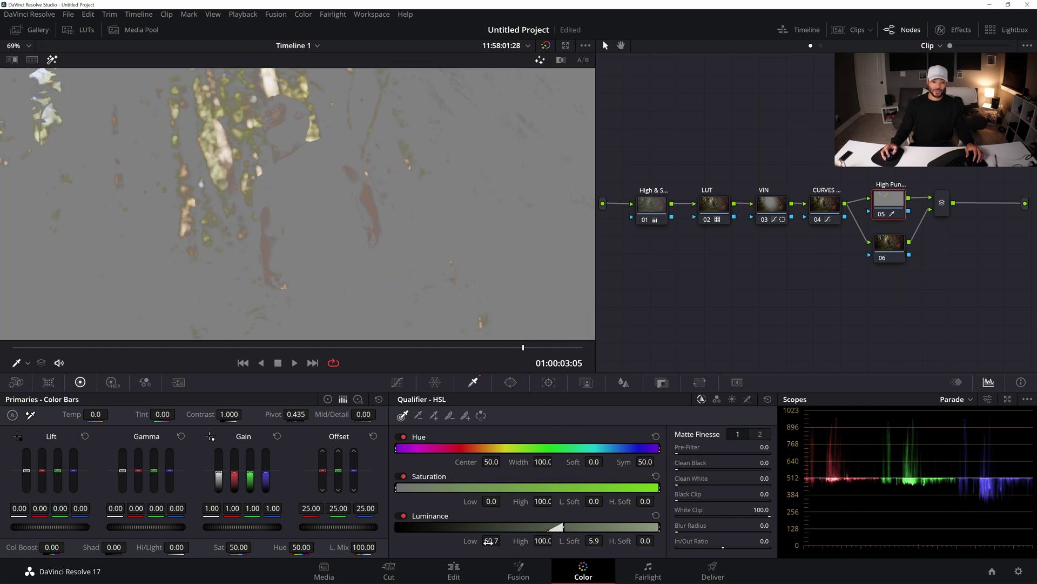
pyautogui.moveTo(594, 540); pyautogui.dragTo(606, 539)
pyautogui.scroll(-3, 412, 265)
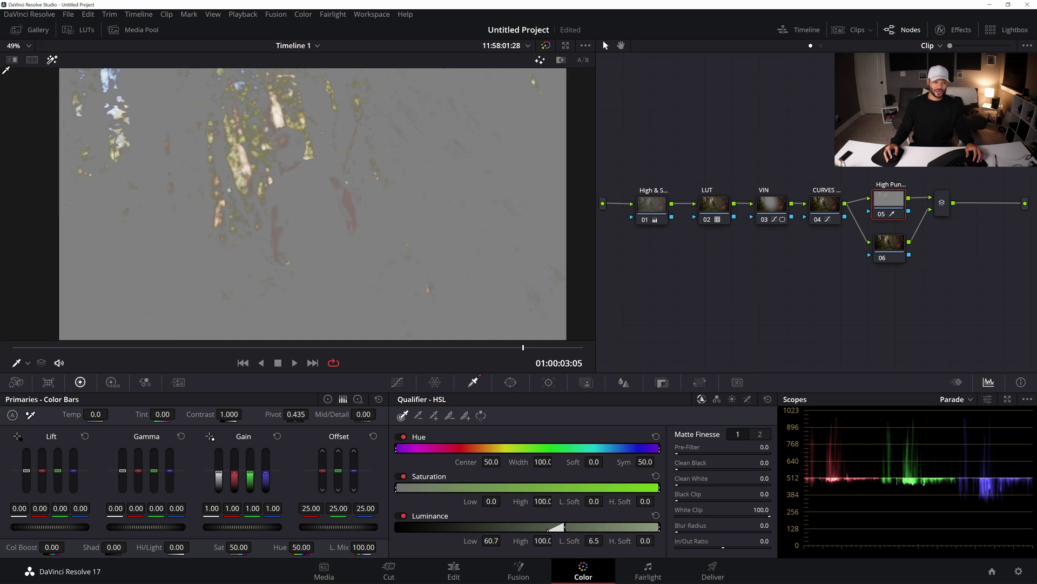
# Turn off the matte preview and try a gain boost on node 05, then reset it
pyautogui.click(53, 60)
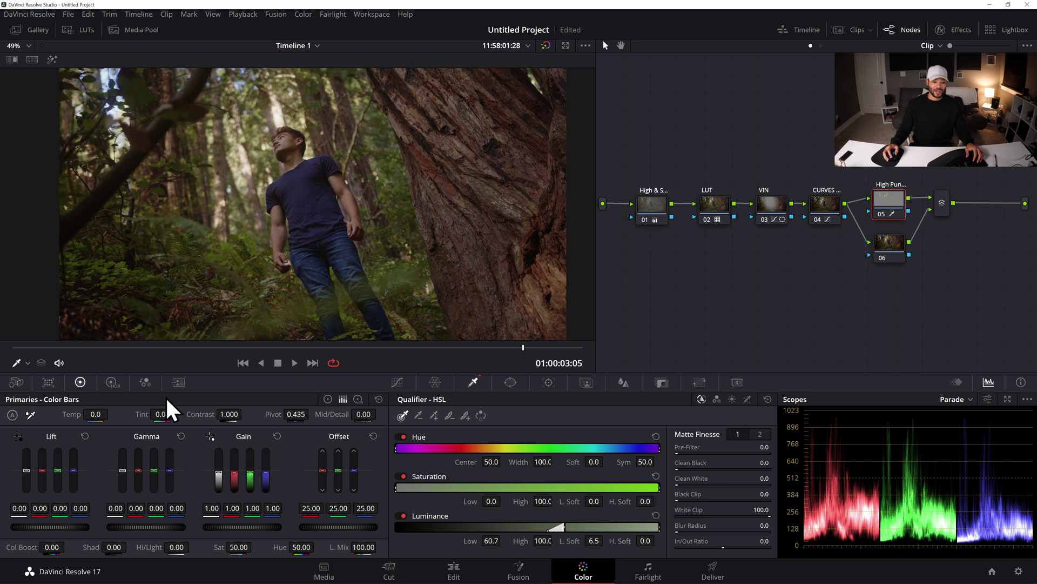
pyautogui.click(328, 399)
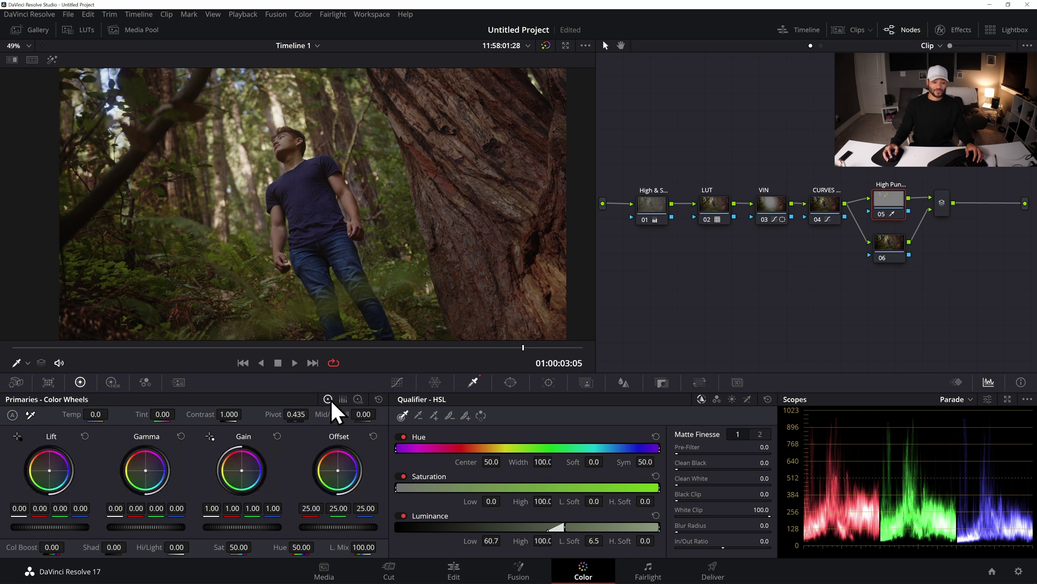
pyautogui.click(343, 399)
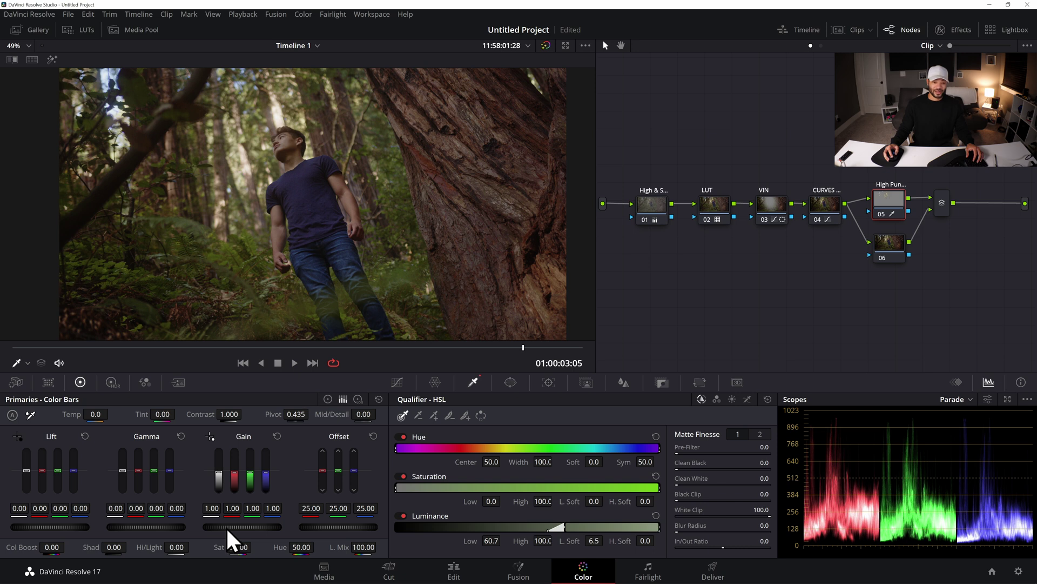
pyautogui.moveTo(241, 527); pyautogui.dragTo(247, 527)
pyautogui.click(277, 435)
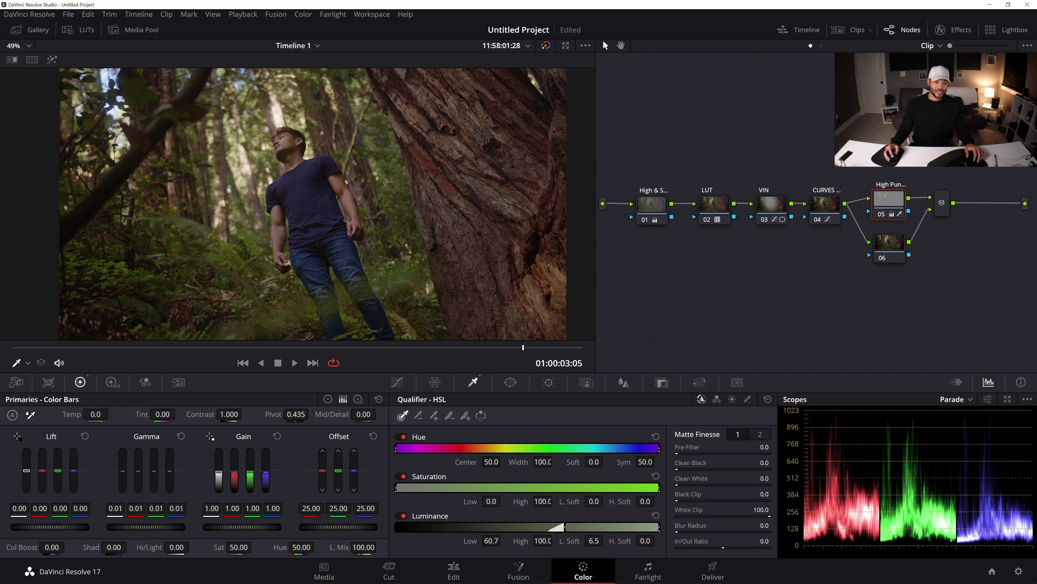
# Lift node 05's master Gamma to 0.04 and play back the clip
pyautogui.scroll(1, 346, 147)
pyautogui.scroll(4, 346, 146)
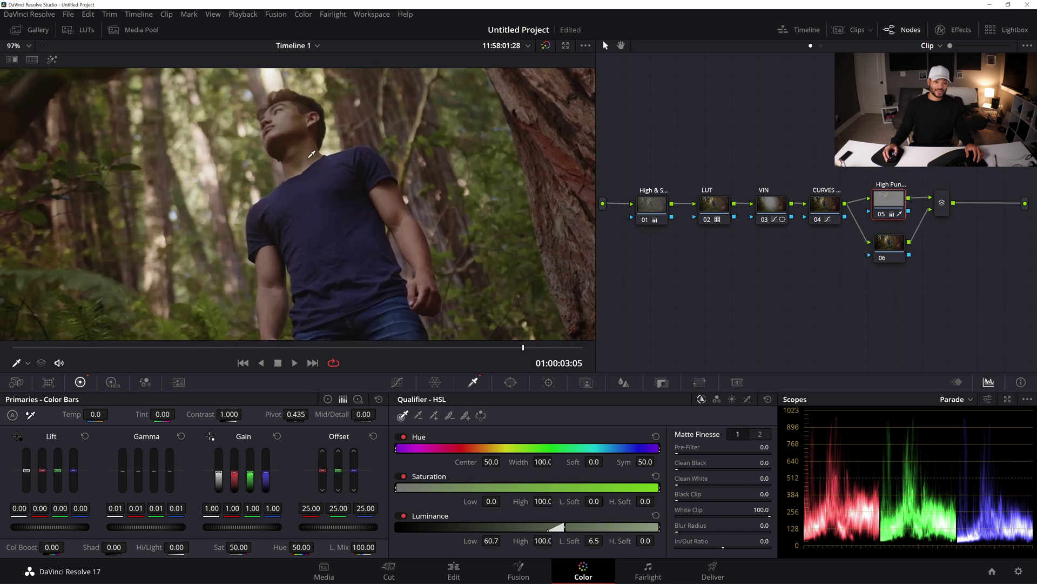
pyautogui.click(181, 435)
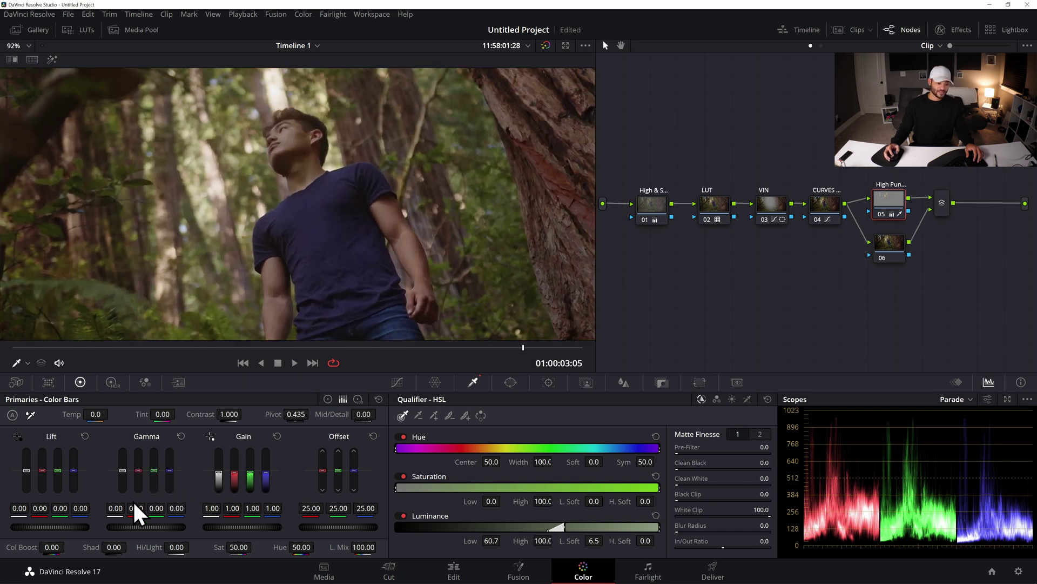
pyautogui.moveTo(121, 524); pyautogui.dragTo(136, 524)
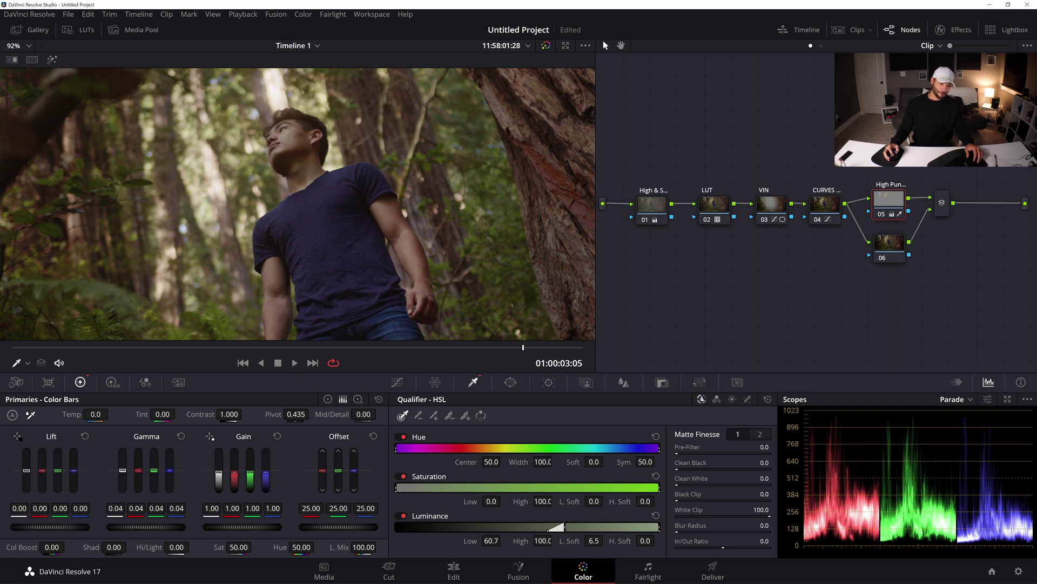
pyautogui.scroll(-3, 425, 176)
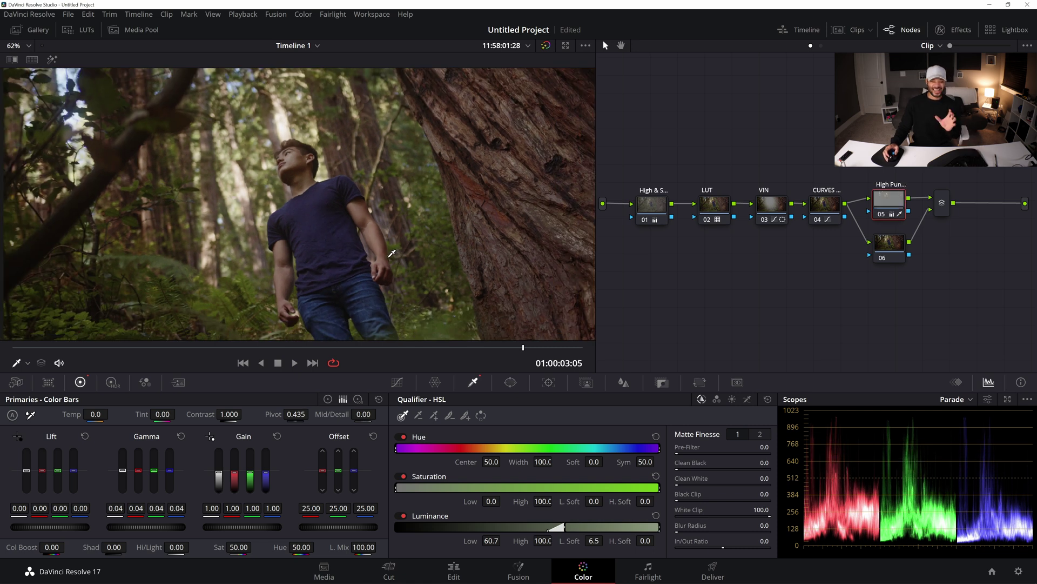
pyautogui.scroll(-2, 387, 250)
pyautogui.scroll(-1, 387, 250)
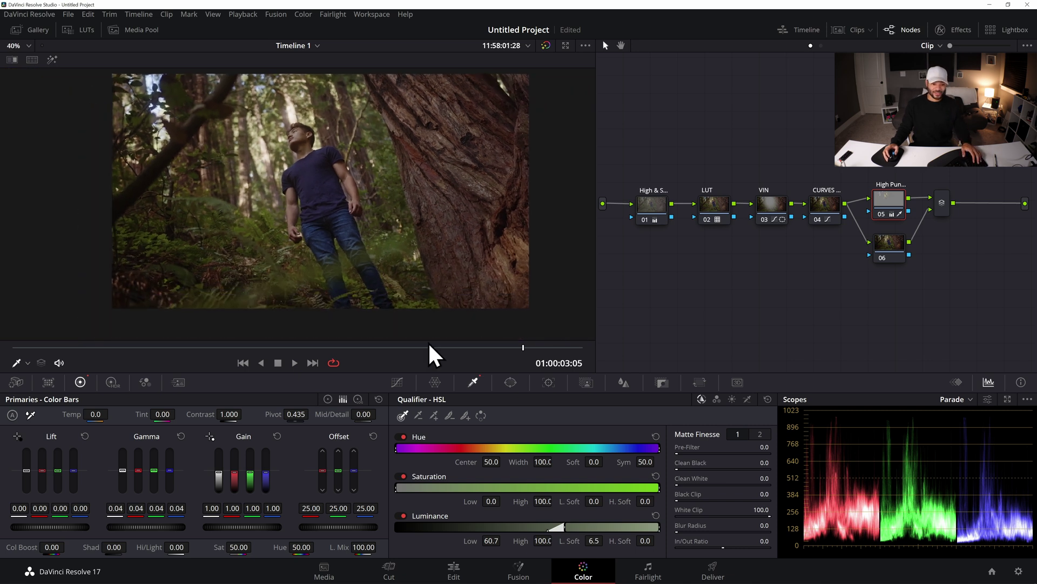
pyautogui.press('space')
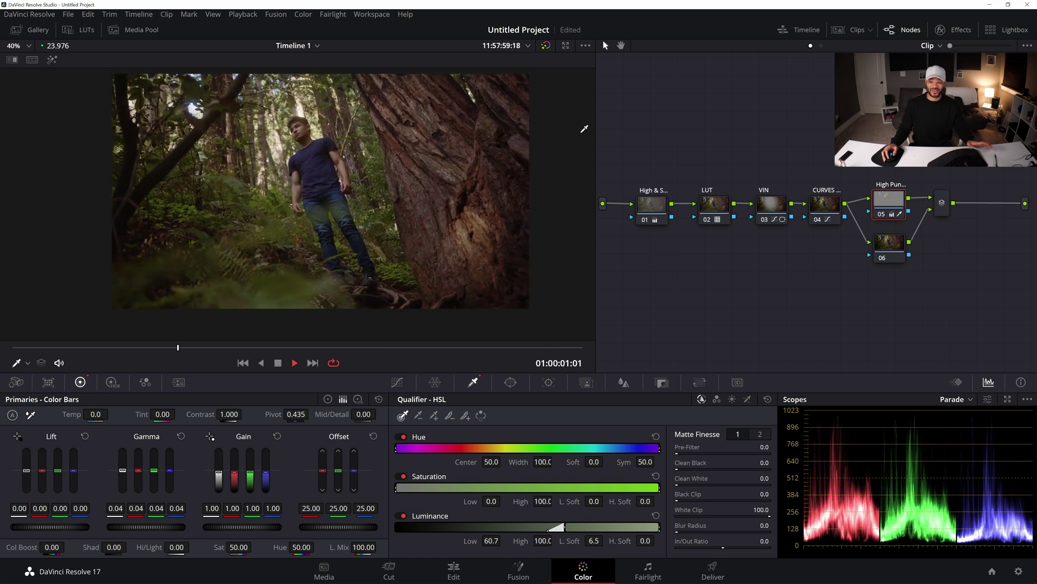
pyautogui.press('space')
pyautogui.moveTo(961, 182); pyautogui.dragTo(760, 327)
pyautogui.hotkey('ctrl', 'd')
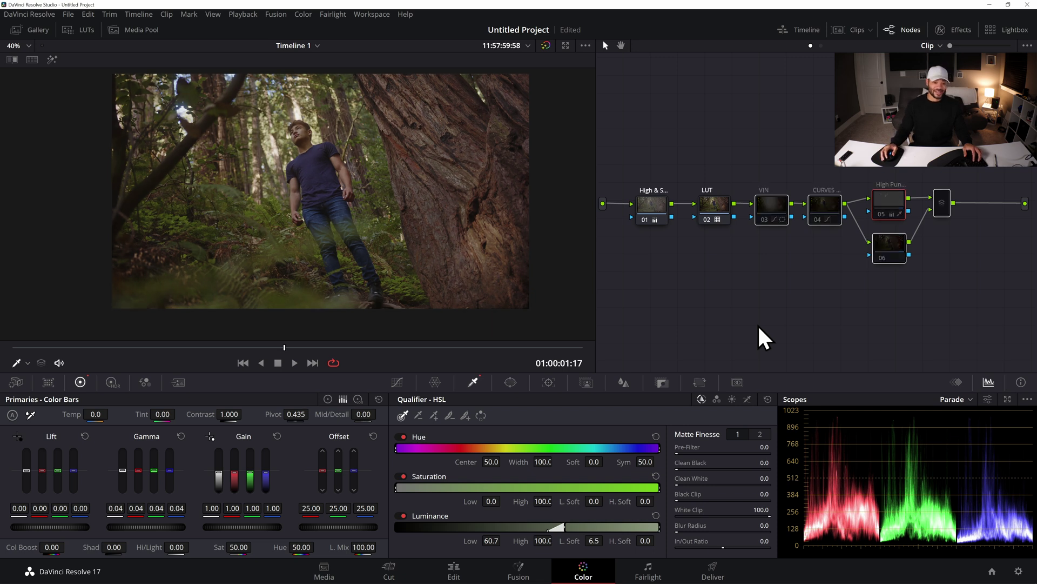
pyautogui.scroll(1, 362, 200)
pyautogui.scroll(2, 362, 200)
pyautogui.hotkey('ctrl', 'd')
pyautogui.hotkey('ctrl', 'd')
pyautogui.hotkey('ctrl', 'd')
pyautogui.hotkey('ctrl', 'd')
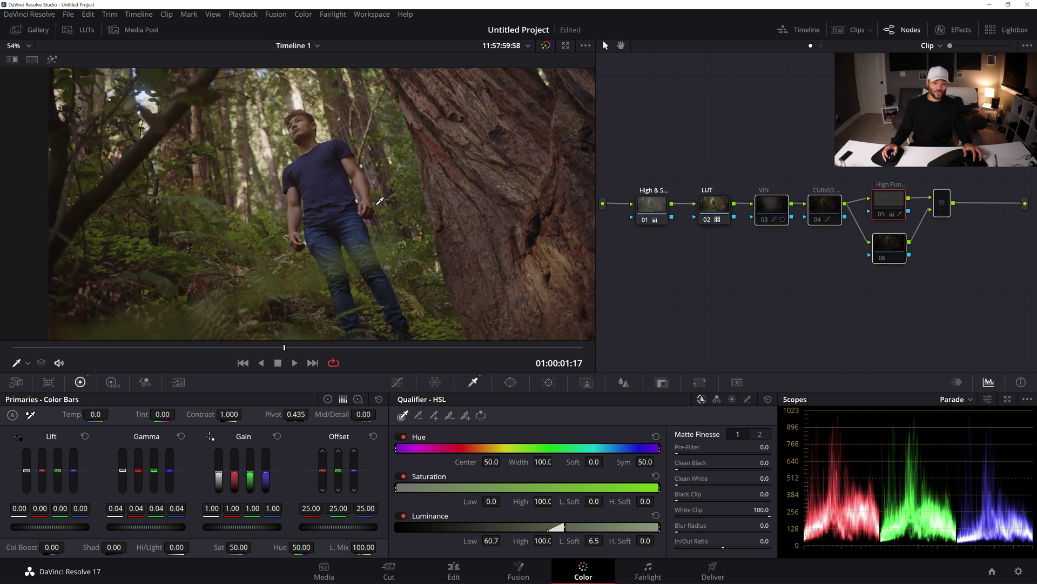
pyautogui.hotkey('ctrl', 'd')
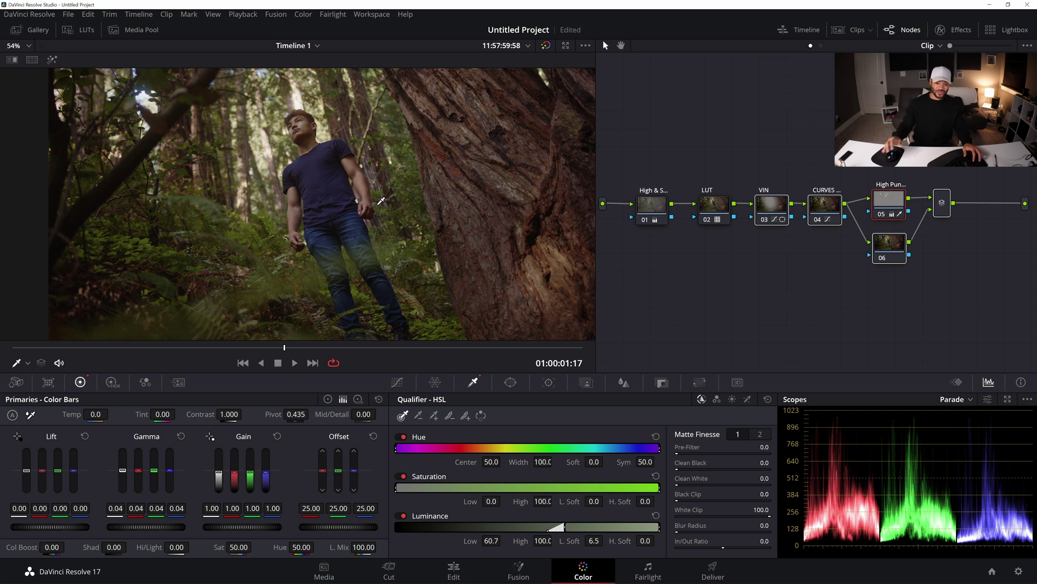
pyautogui.scroll(-3, 389, 204)
pyautogui.hotkey('ctrl', 'd')
pyautogui.hotkey('ctrl', 'd')
pyautogui.hotkey('ctrl', 'd')
pyautogui.hotkey('ctrl', 'd')
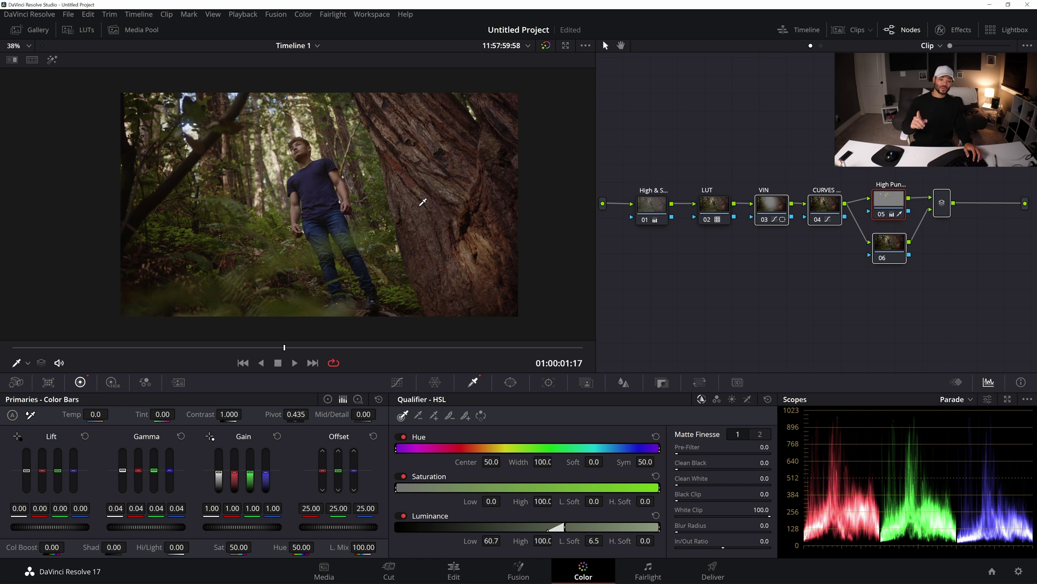
# Add a circle window on node 06, placed over the man, tilted, enlarged and softened
pyautogui.moveTo(888, 248); pyautogui.dragTo(891, 246)
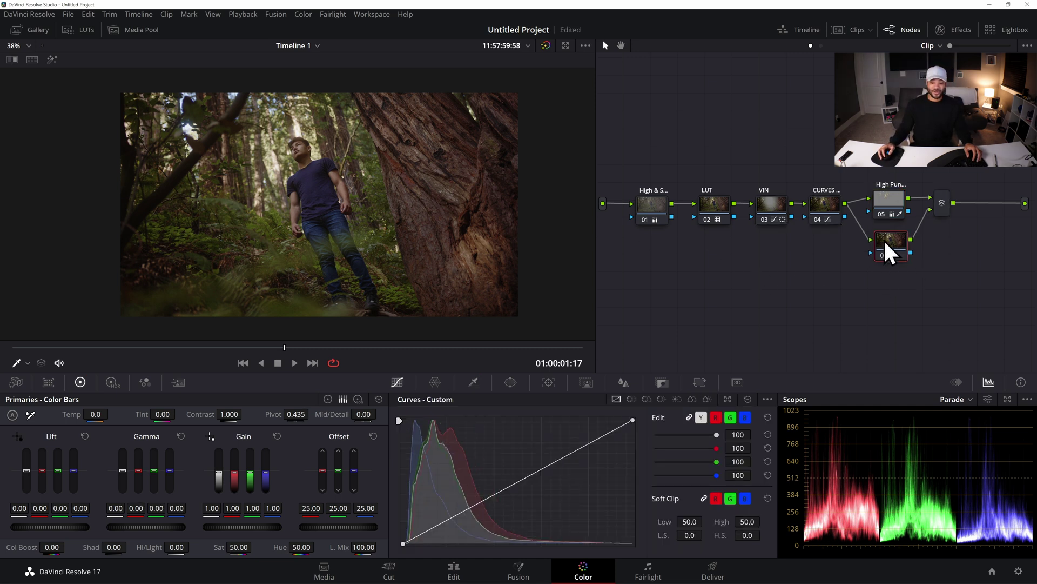
pyautogui.click(511, 382)
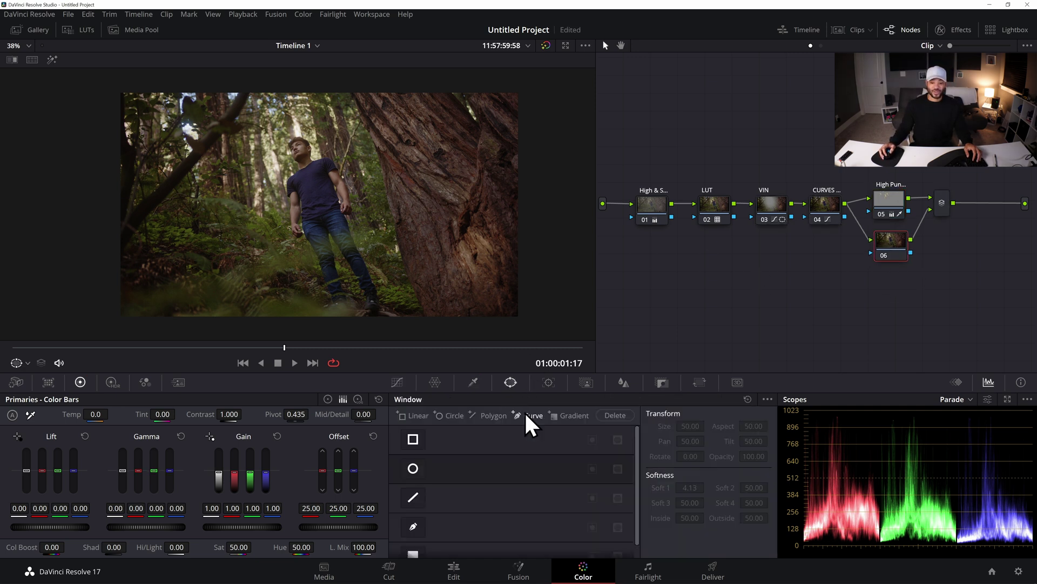
pyautogui.click(414, 469)
pyautogui.moveTo(330, 276); pyautogui.dragTo(407, 311)
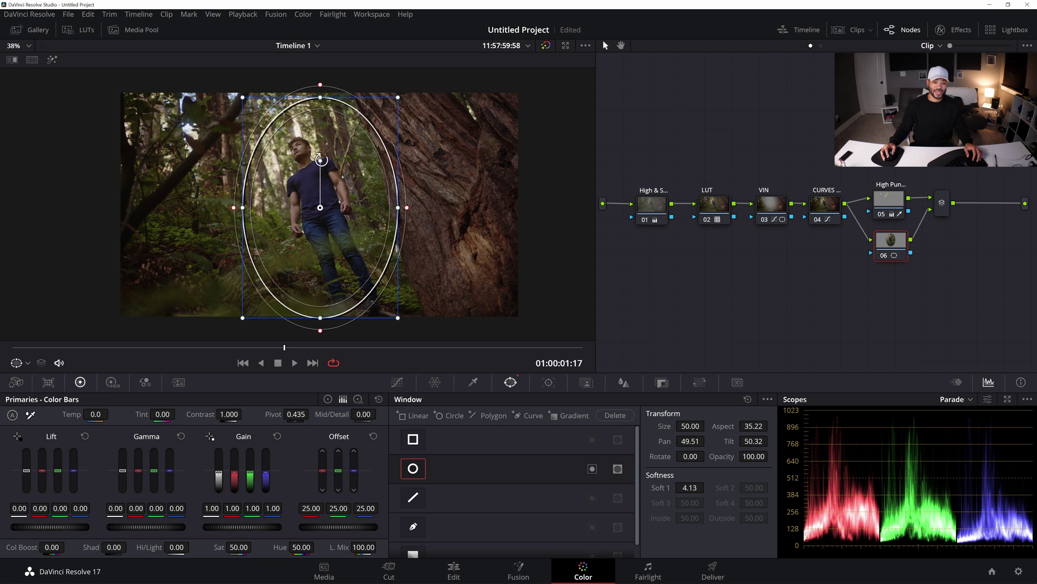
pyautogui.moveTo(321, 160); pyautogui.dragTo(312, 156)
pyautogui.moveTo(420, 299); pyautogui.dragTo(446, 322)
pyautogui.moveTo(687, 488)
pyautogui.mouseDown()
pyautogui.moveTo(708, 487)
pyautogui.moveTo(690, 498)
pyautogui.mouseUp()
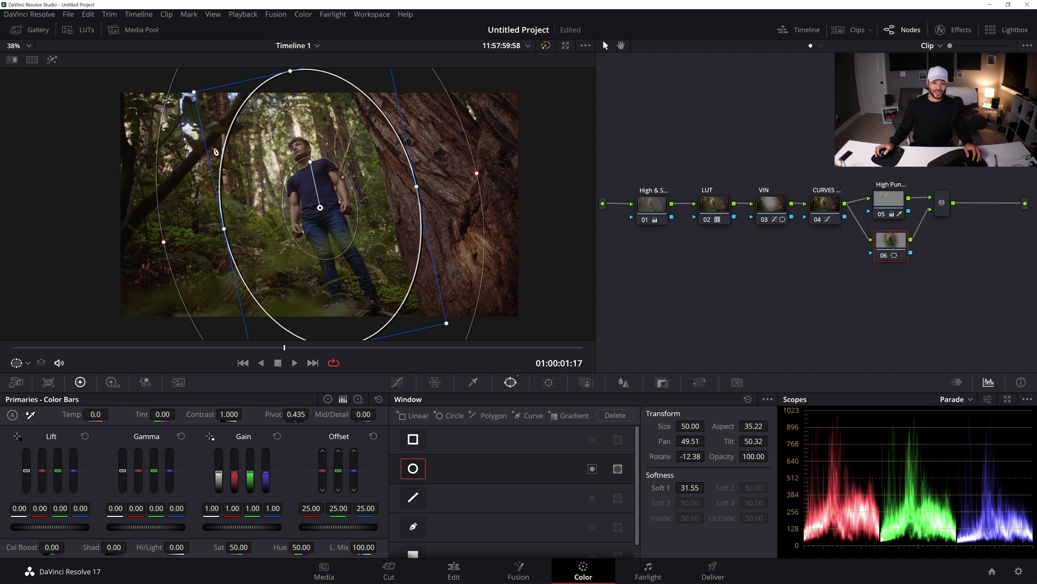
# Check the window mask and shrink the oval, nudging it up around the man
pyautogui.click(52, 60)
pyautogui.click(52, 60)
pyautogui.moveTo(453, 329); pyautogui.dragTo(415, 293)
pyautogui.moveTo(325, 180); pyautogui.dragTo(321, 165)
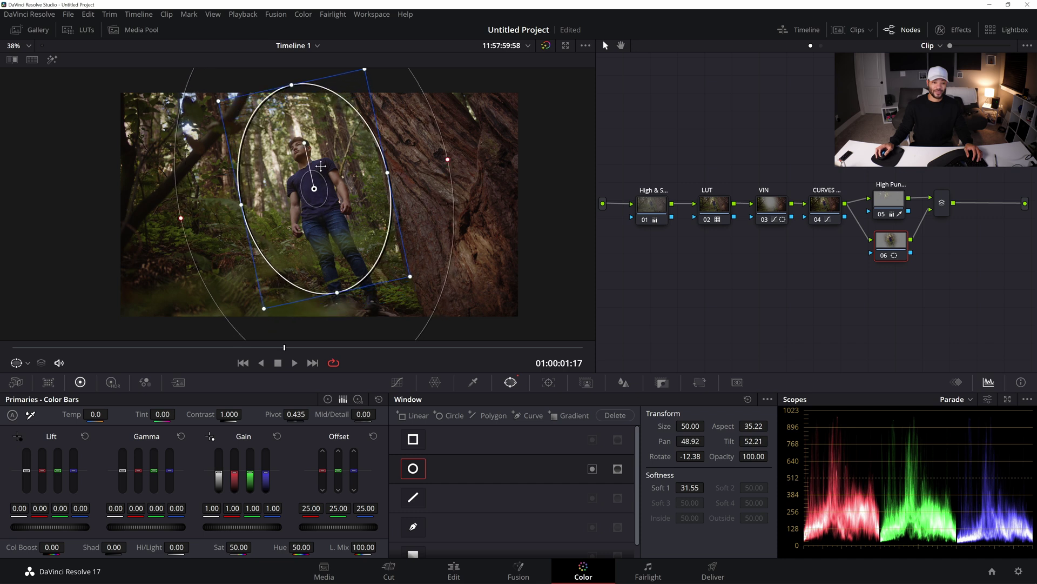
pyautogui.click(52, 60)
pyautogui.click(52, 60)
# Lift the shadows inside the window to 17.50 and play back the result
pyautogui.moveTo(130, 545); pyautogui.dragTo(146, 544)
pyautogui.click(397, 382)
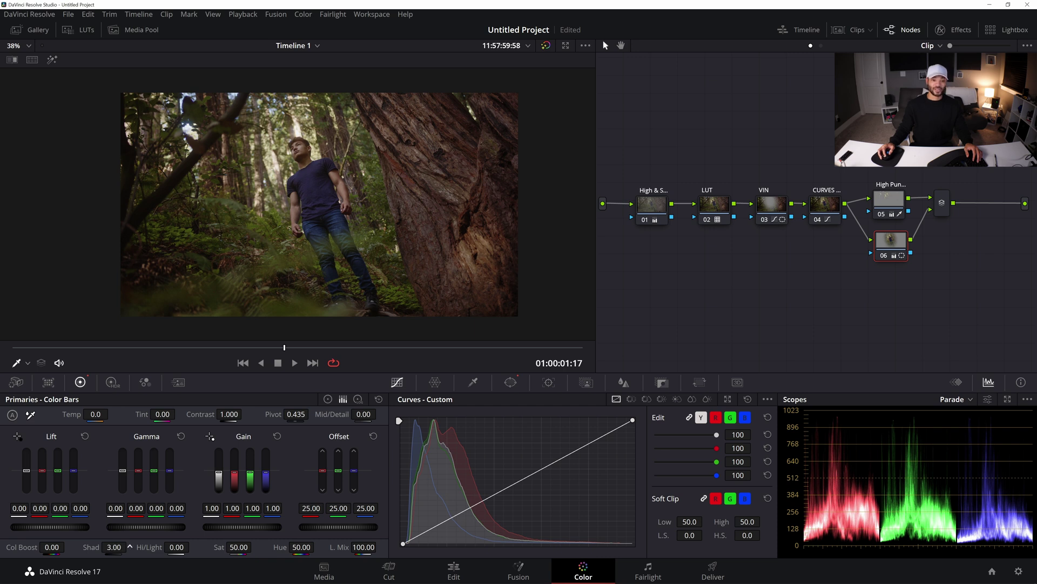
pyautogui.moveTo(129, 547); pyautogui.dragTo(130, 546)
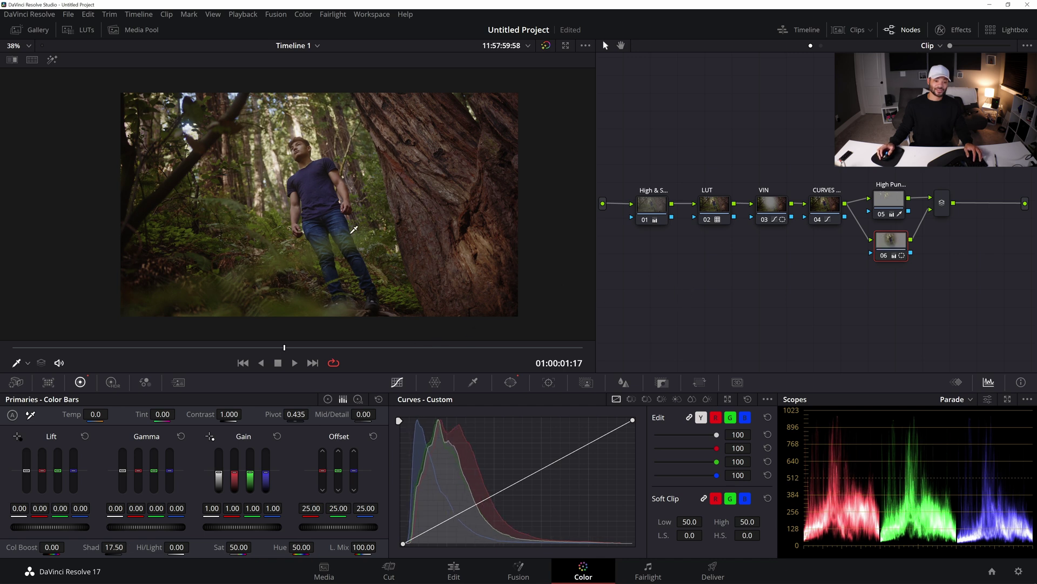
pyautogui.press('space')
pyautogui.press('space')
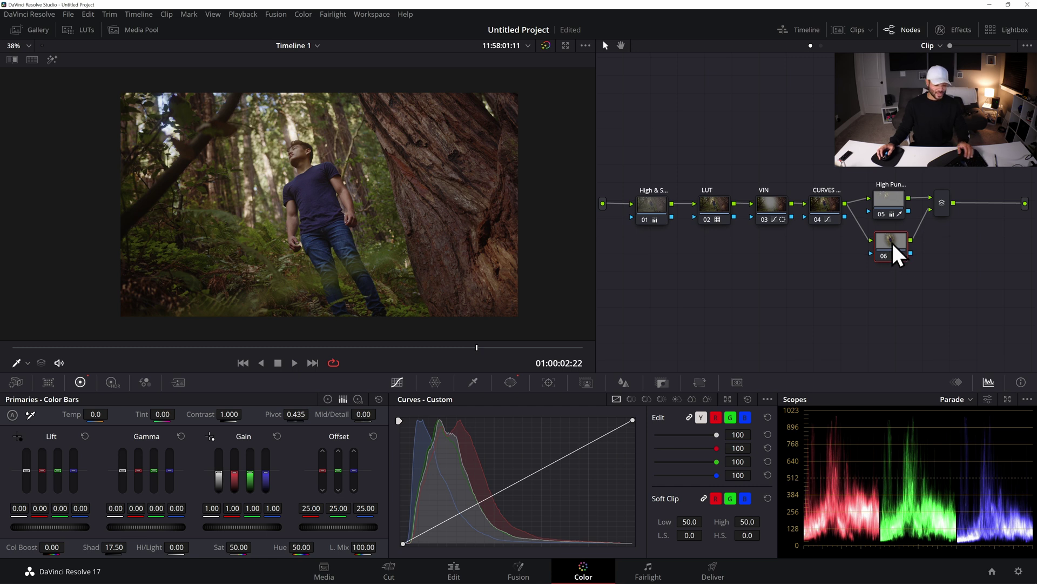
pyautogui.hotkey('alt', 'p')
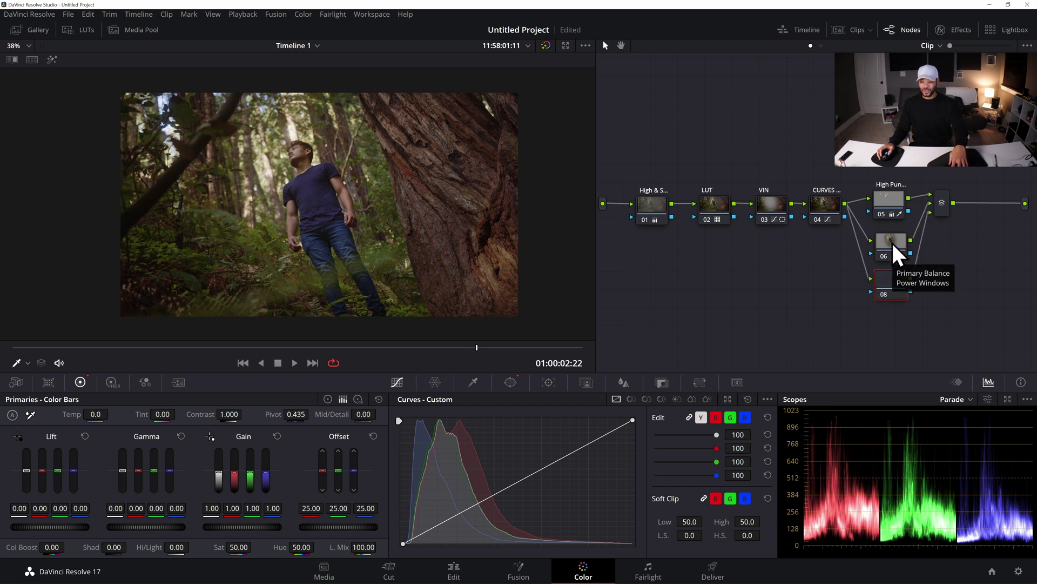
pyautogui.moveTo(891, 280); pyautogui.dragTo(895, 284)
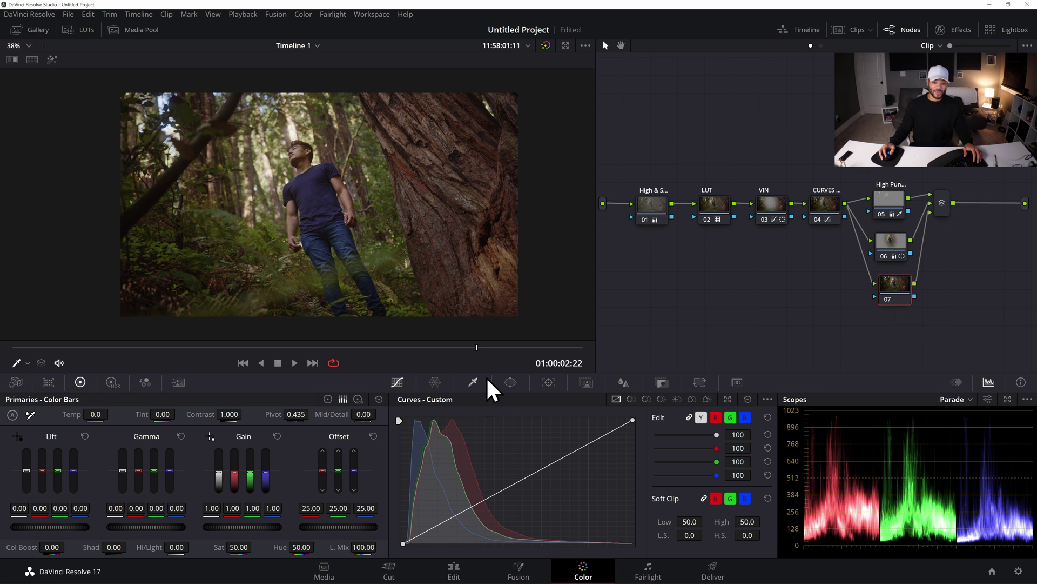
pyautogui.click(473, 382)
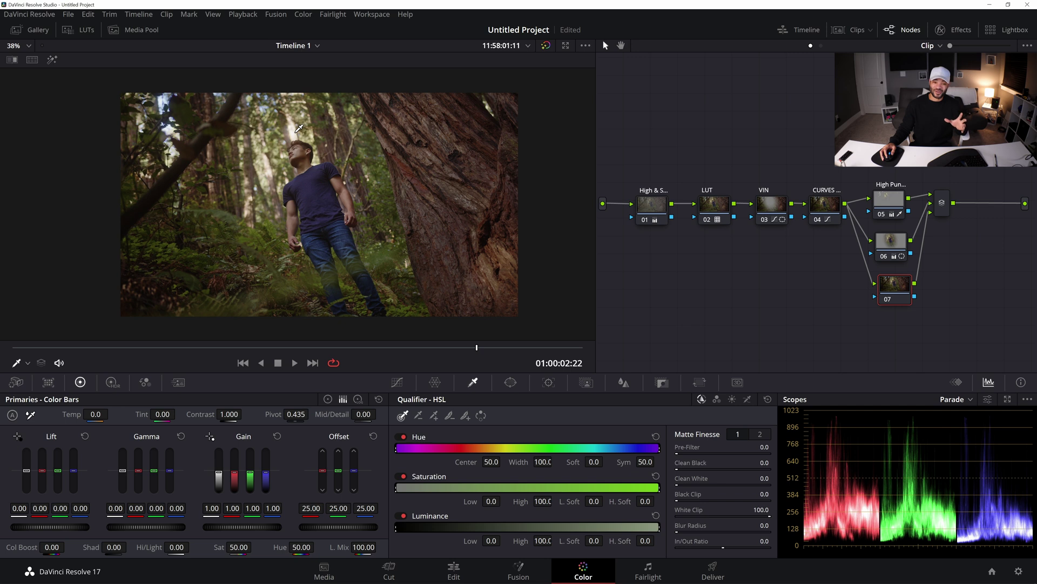
pyautogui.scroll(5, 299, 129)
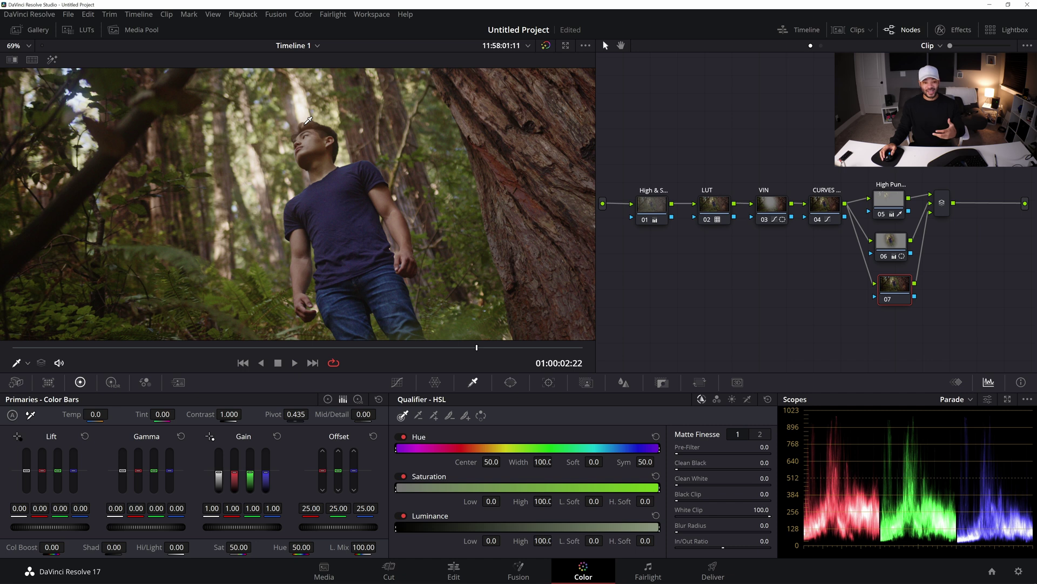
pyautogui.scroll(-3, 309, 120)
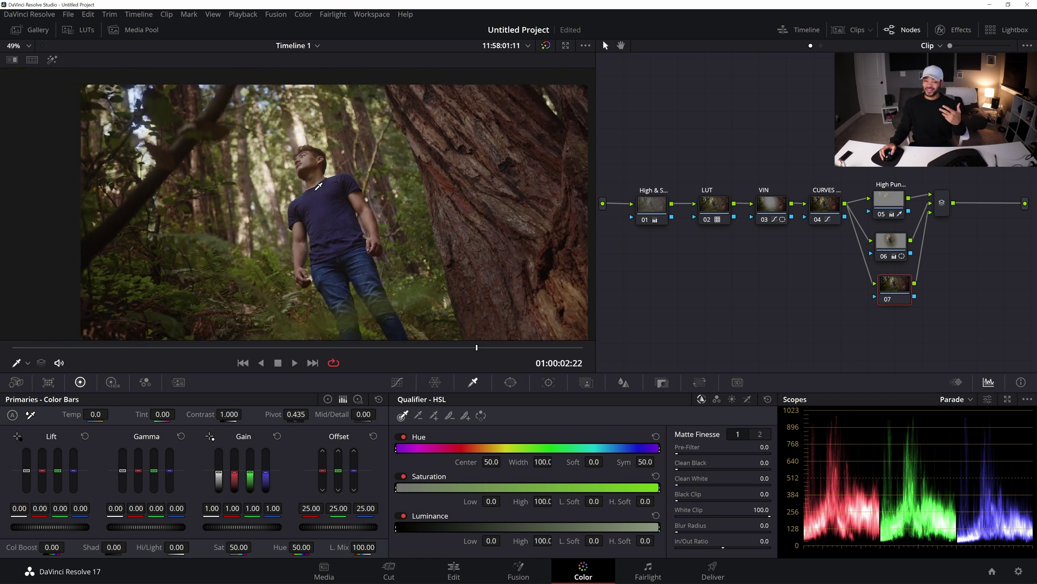
pyautogui.scroll(1, 333, 156)
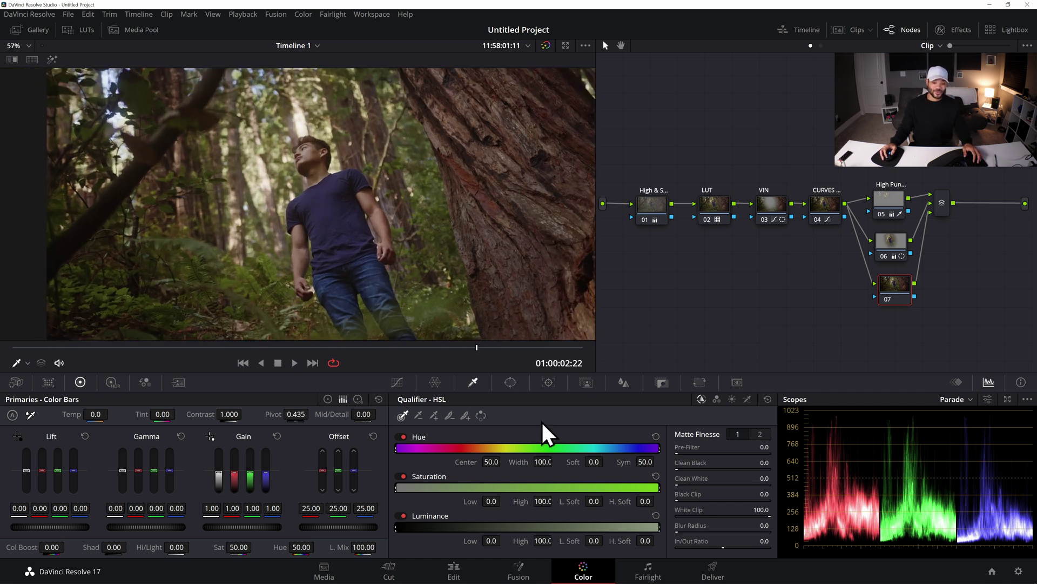
pyautogui.click(53, 59)
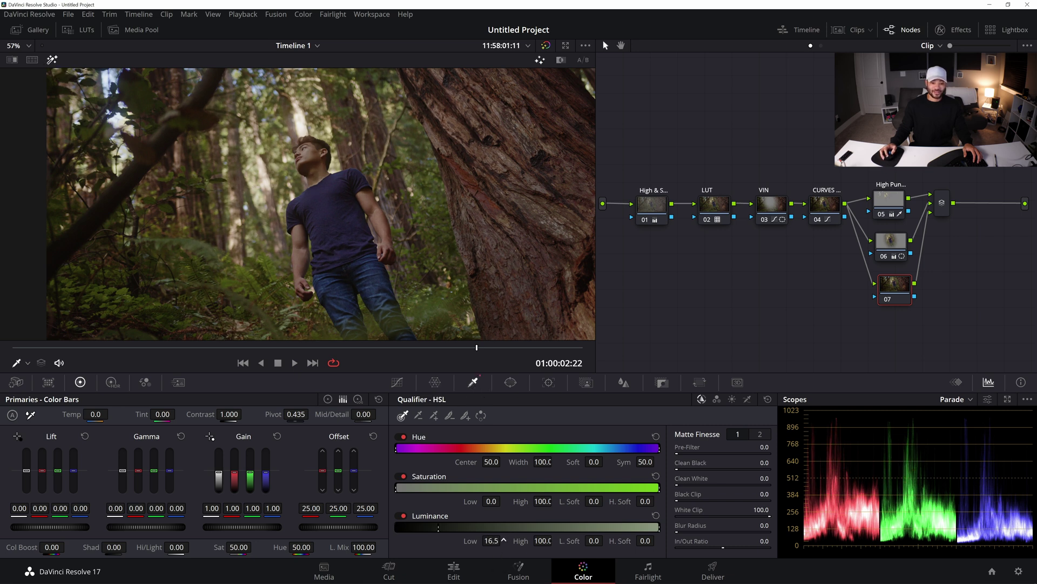
# Key node 07 to Luminance Low 67.4 with L. Soft 8.6, then turn Highlight off
pyautogui.moveTo(503, 540); pyautogui.dragTo(504, 540)
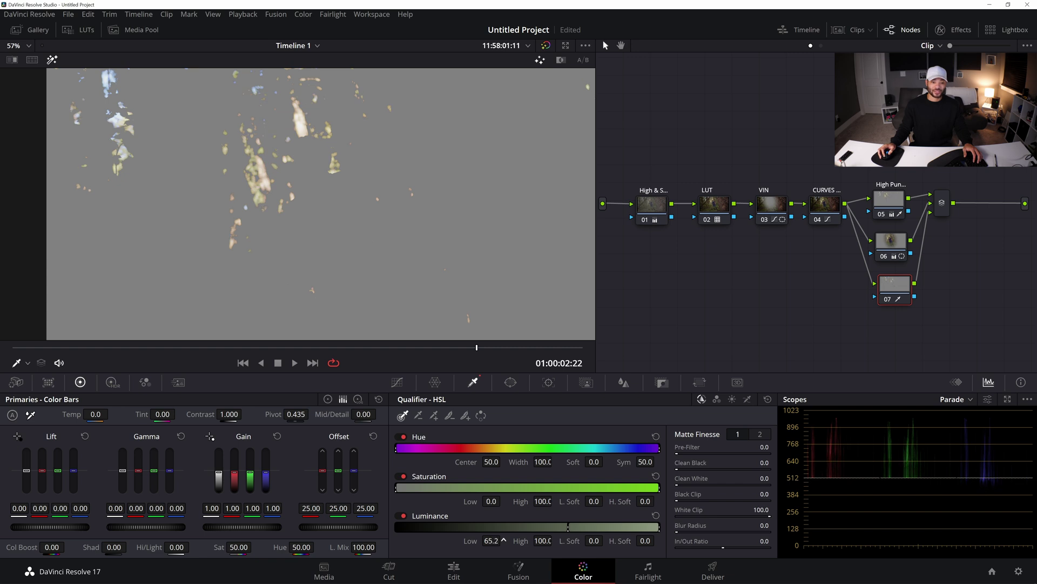
pyautogui.moveTo(504, 540); pyautogui.dragTo(503, 540)
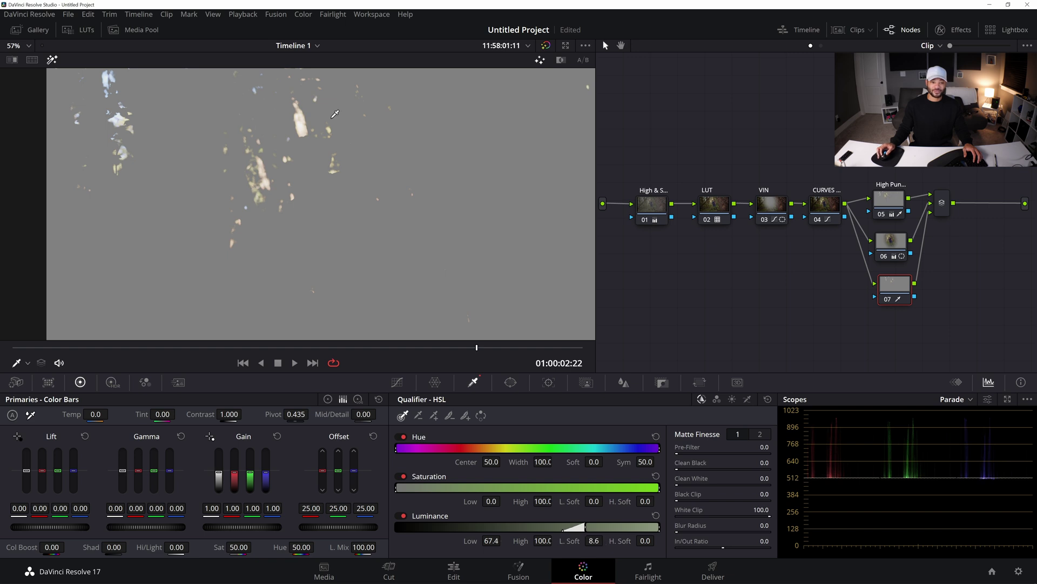
pyautogui.click(52, 59)
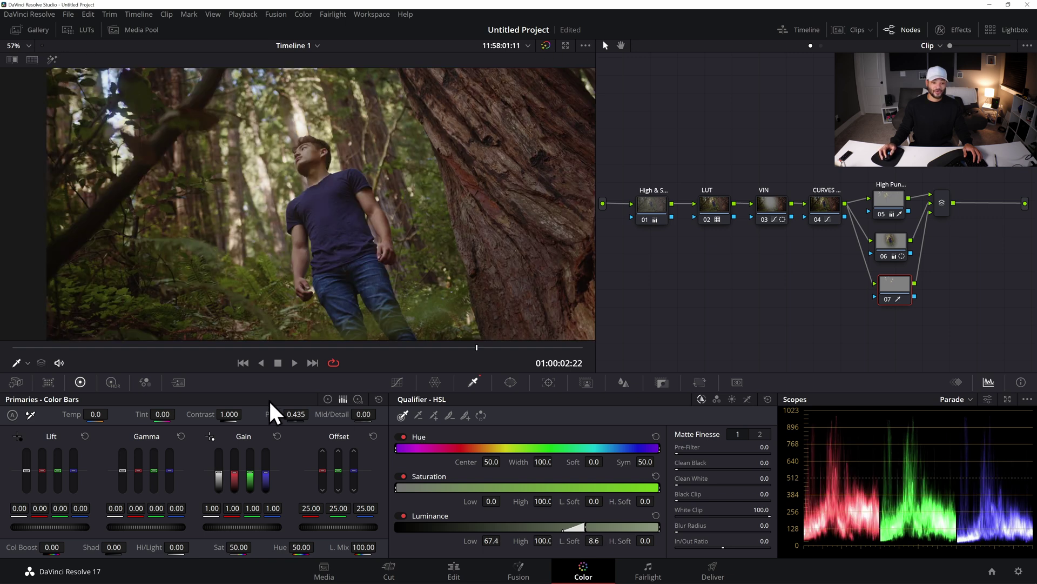
# Switch to colour wheels and push node 07's Gamma warm to red 0.08, blue -0.06
pyautogui.click(328, 398)
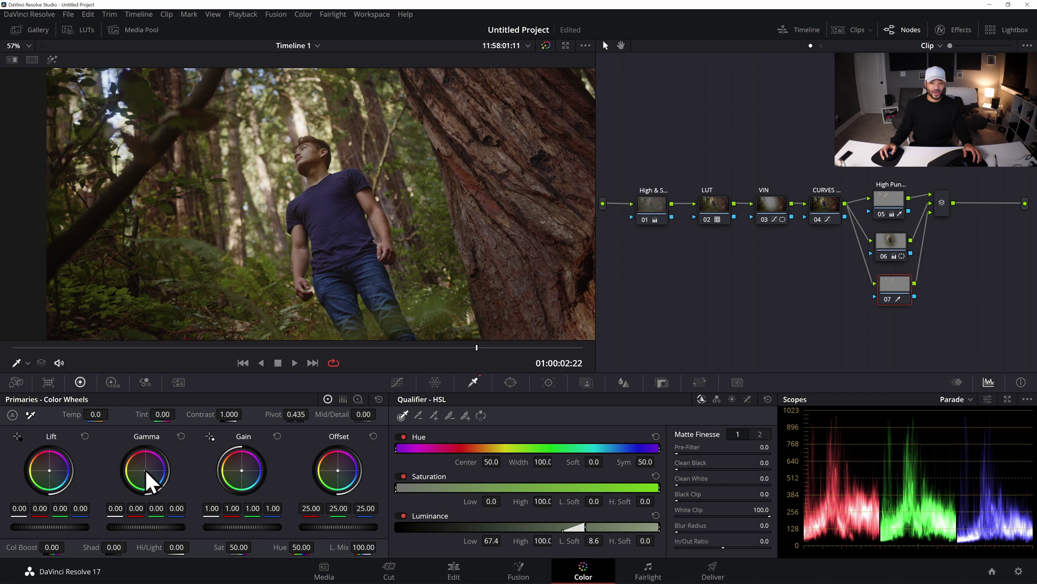
pyautogui.moveTo(145, 471); pyautogui.dragTo(144, 470)
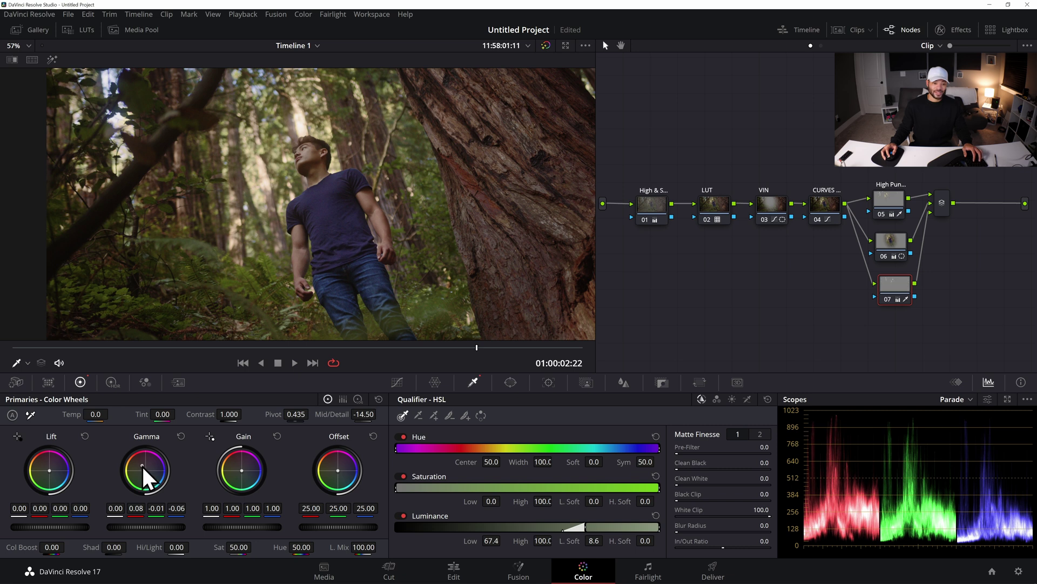
# Add parallel node 08 and key it to the highlights with Luminance Low about 72.7
pyautogui.hotkey('alt', 'p')
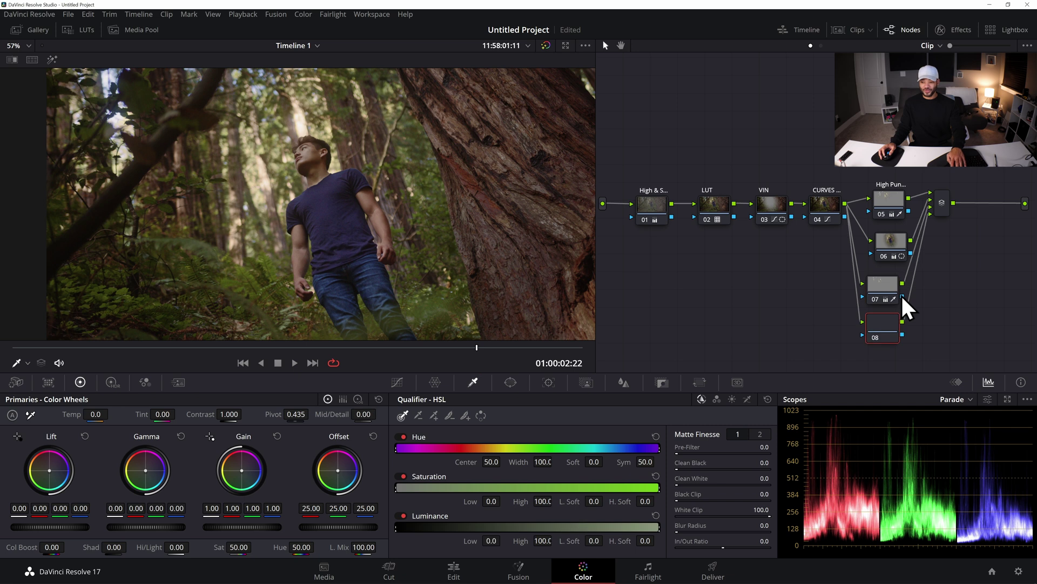
pyautogui.moveTo(888, 323); pyautogui.dragTo(897, 325)
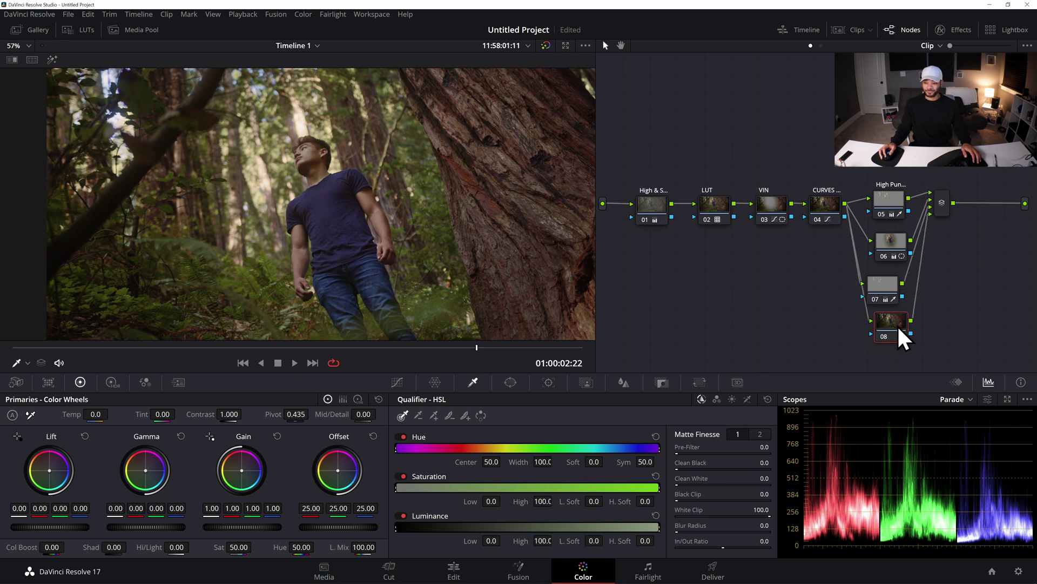
pyautogui.click(472, 383)
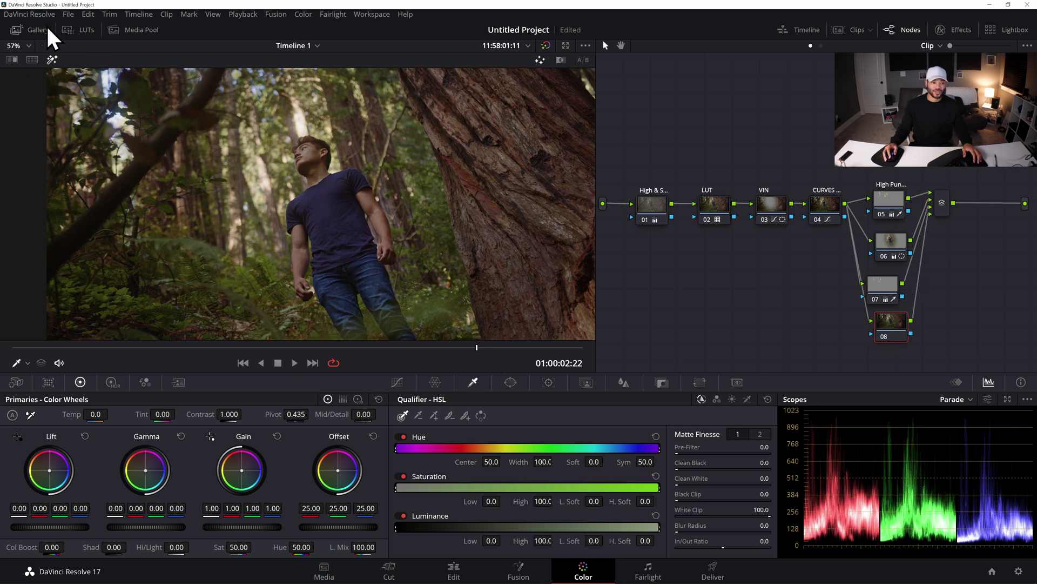
pyautogui.click(52, 60)
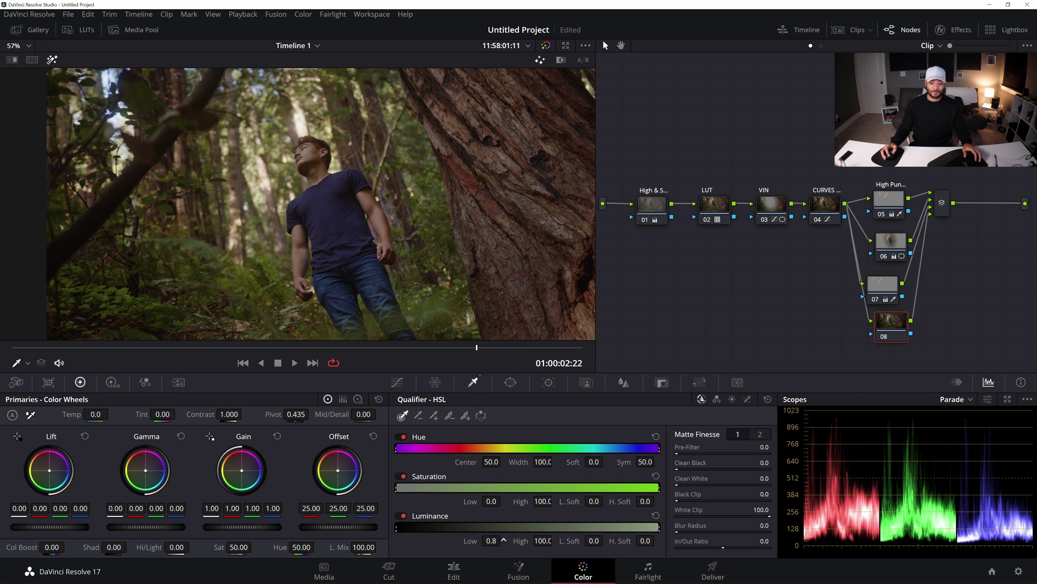
pyautogui.moveTo(504, 539); pyautogui.dragTo(504, 540)
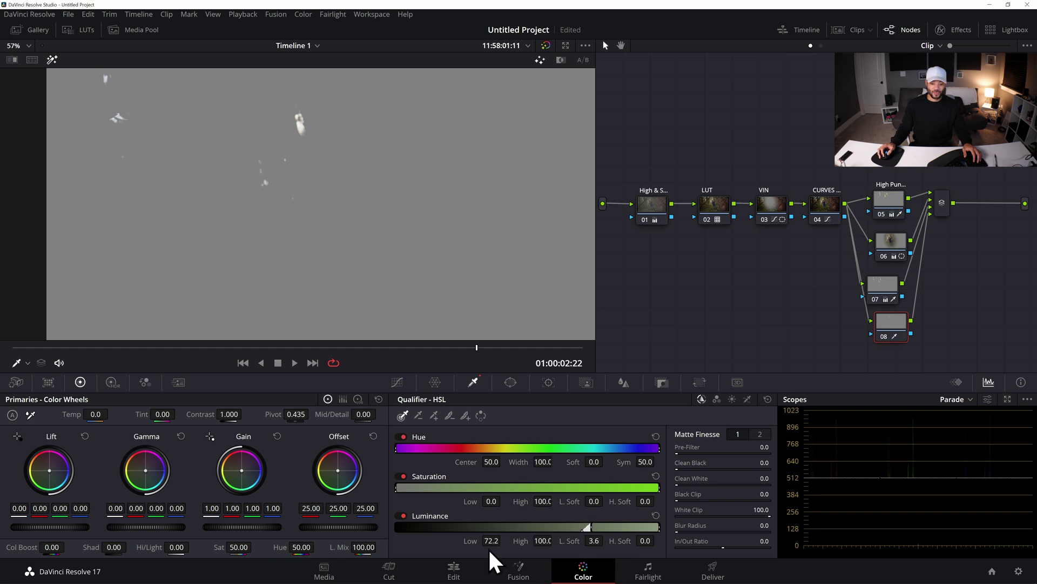
pyautogui.moveTo(493, 541); pyautogui.dragTo(503, 540)
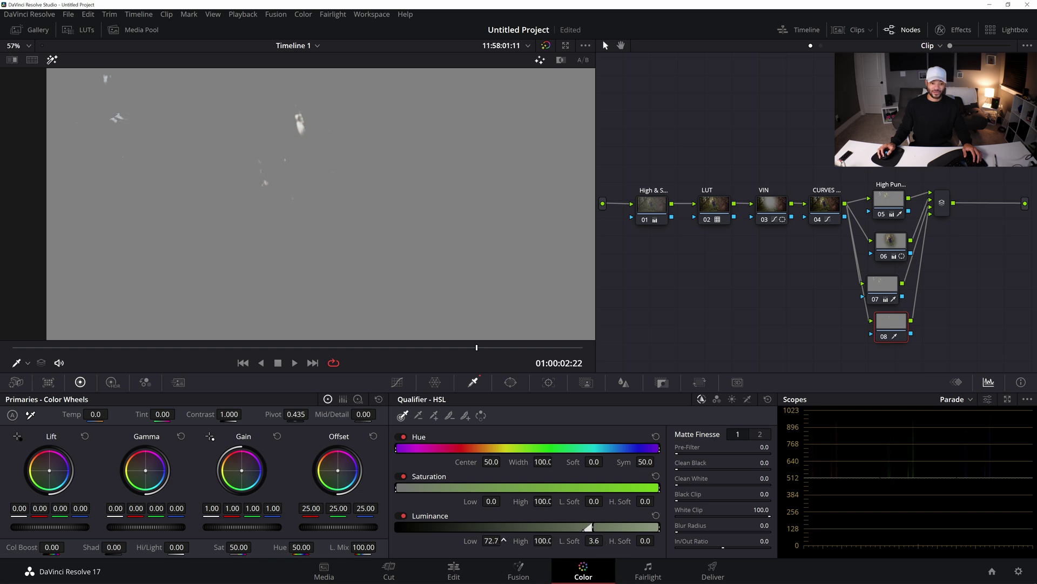
pyautogui.click(52, 60)
# Raise node 08's master Gain and tighten the key's Luminance Low to about 73.3
pyautogui.click(342, 399)
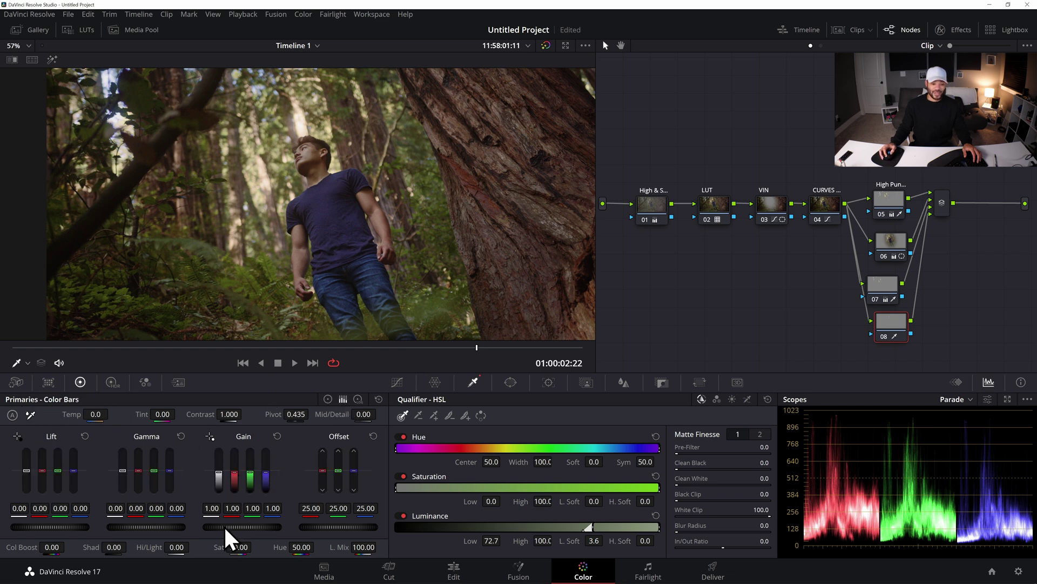
pyautogui.moveTo(222, 525); pyautogui.dragTo(235, 525)
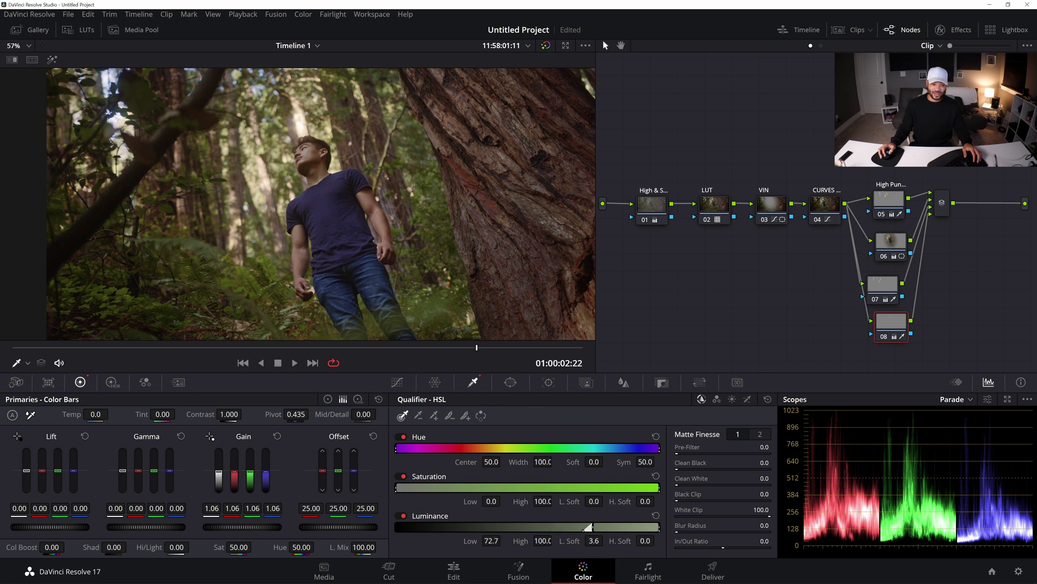
pyautogui.moveTo(491, 540); pyautogui.dragTo(493, 540)
pyautogui.click(52, 60)
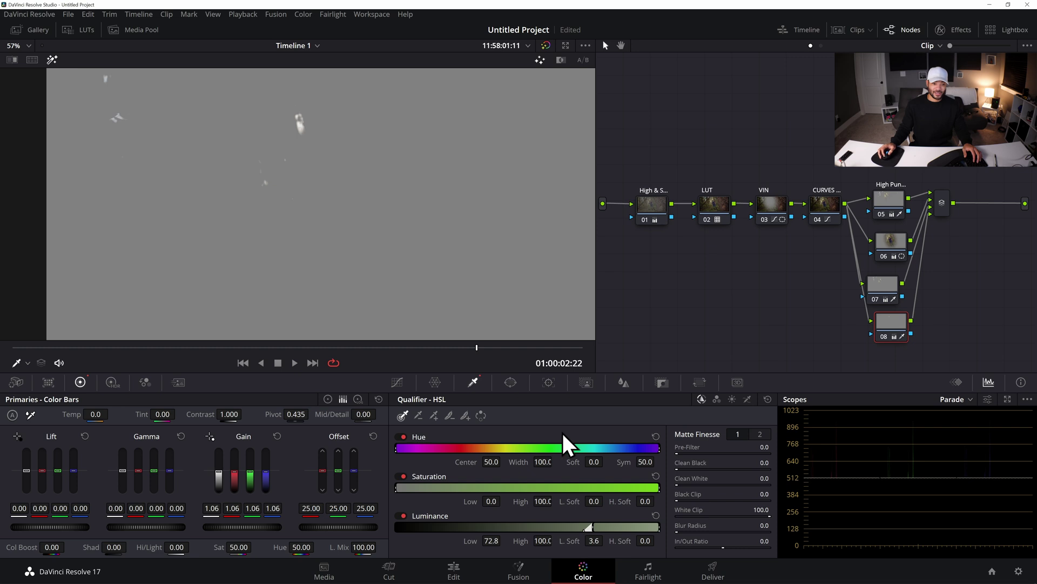
pyautogui.moveTo(491, 540); pyautogui.dragTo(504, 539)
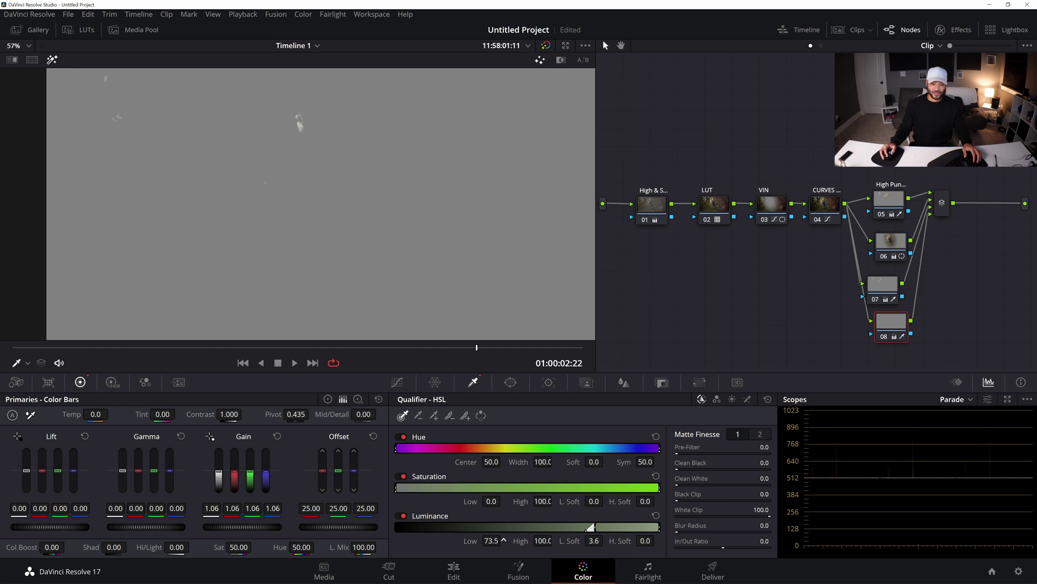
pyautogui.click(52, 60)
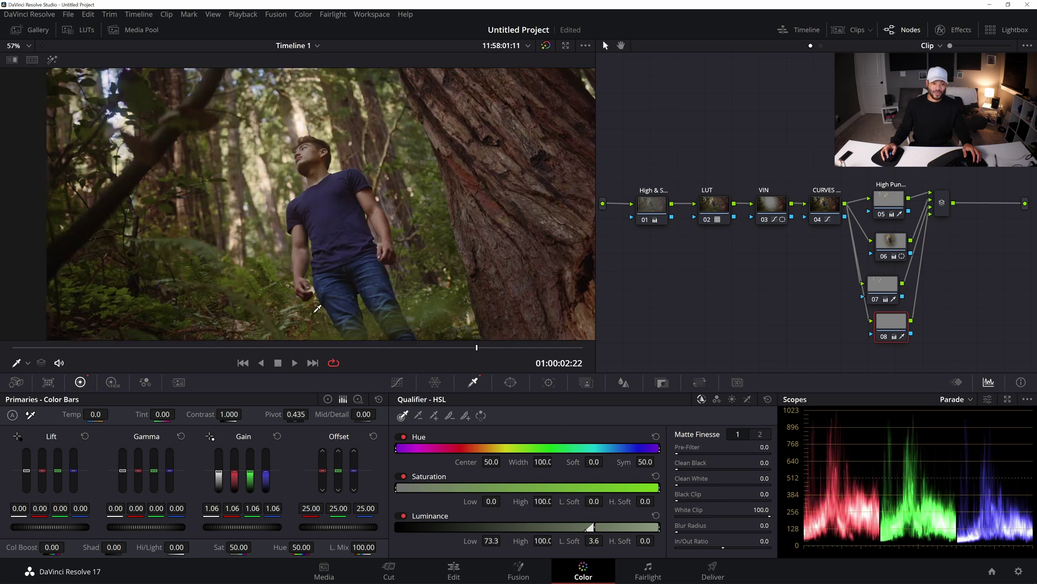
pyautogui.moveTo(242, 526)
pyautogui.mouseDown()
pyautogui.moveTo(230, 527)
pyautogui.moveTo(242, 527)
pyautogui.mouseUp()
pyautogui.moveTo(238, 527); pyautogui.dragTo(248, 527)
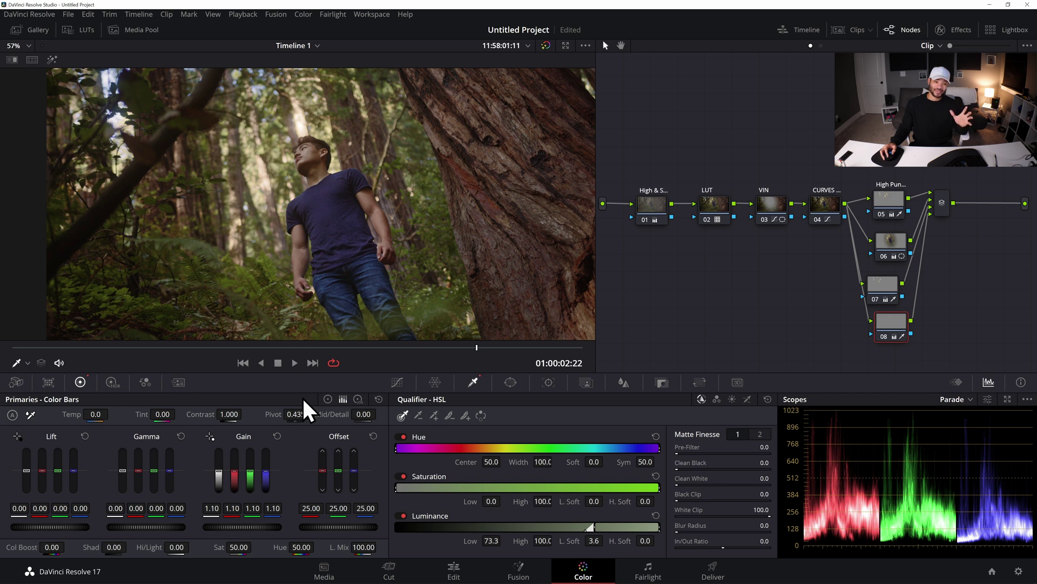
# Add node 09 to the stack with Alt+S
pyautogui.scroll(2, 253, 124)
pyautogui.scroll(-3, 252, 123)
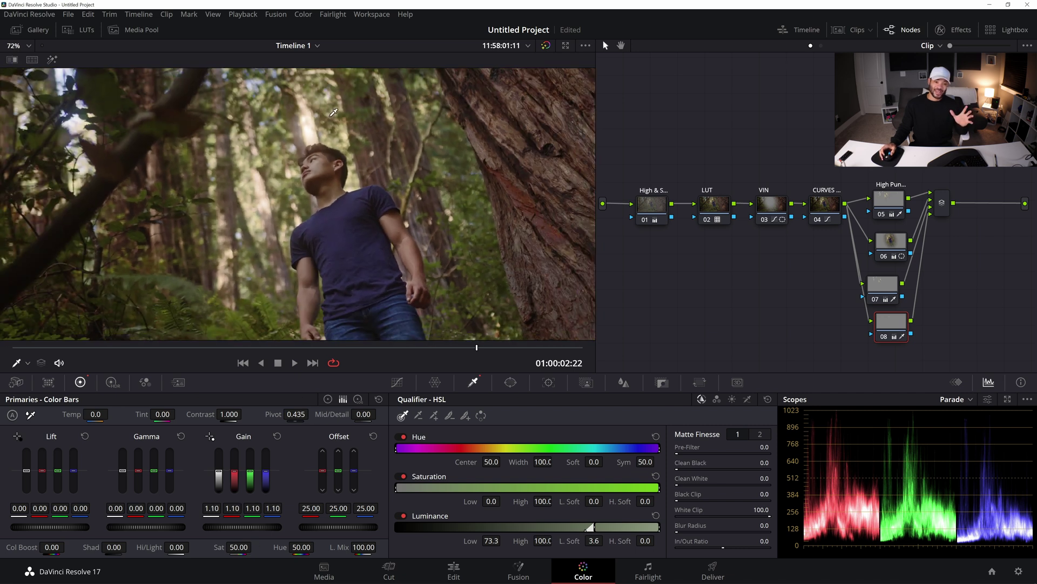
pyautogui.scroll(-2, 346, 181)
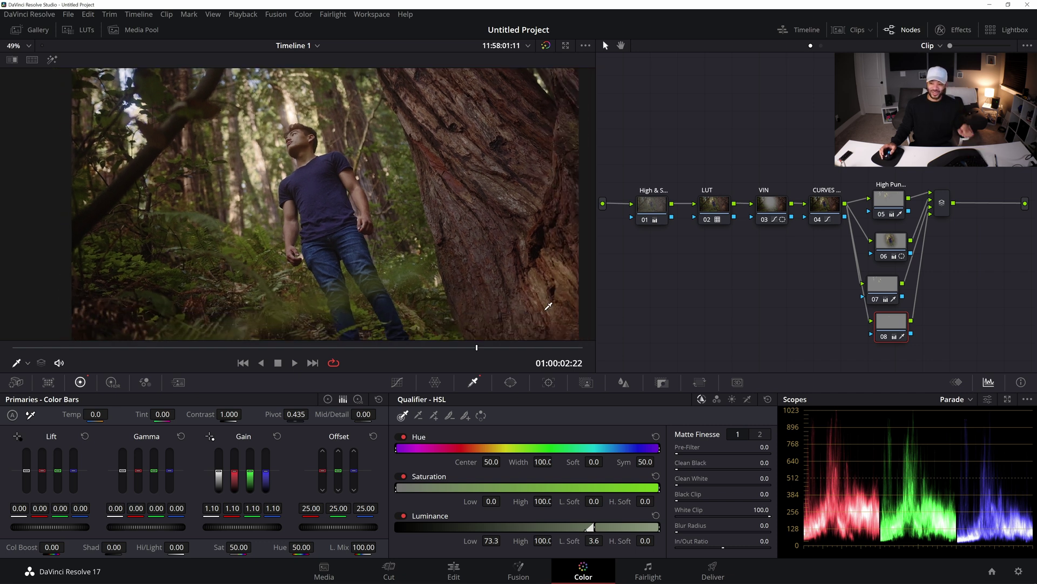
pyautogui.hotkey('alt', 's')
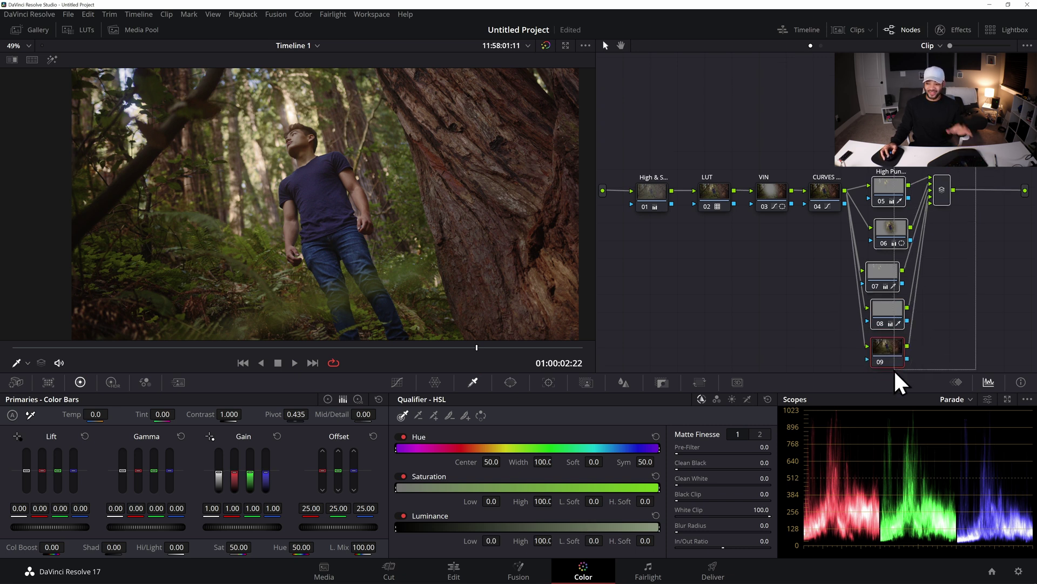
# Select node 09, show its matte, and raise and soften the luminance key's lower edge
pyautogui.moveTo(902, 205); pyautogui.dragTo(898, 174)
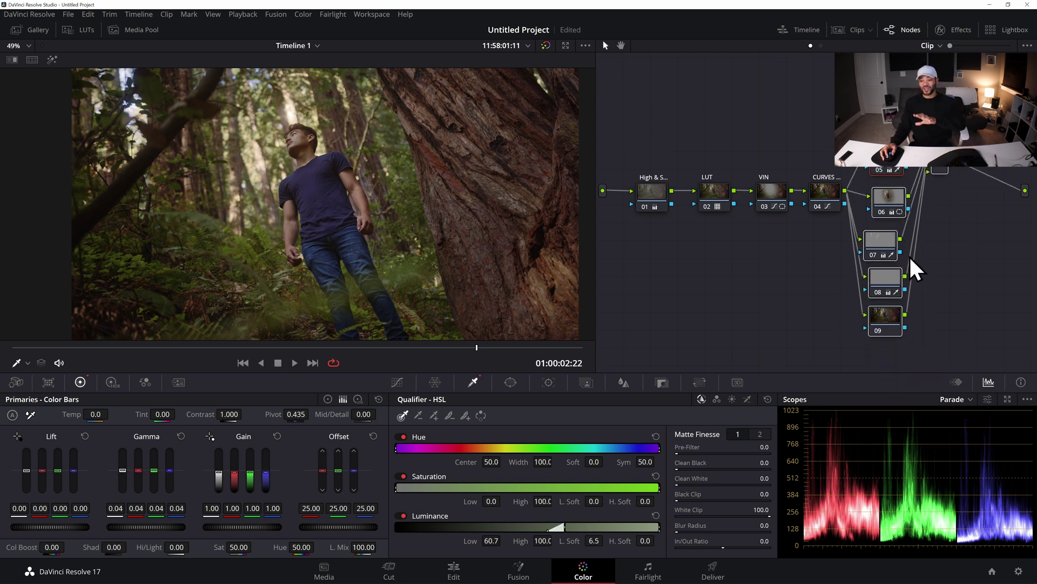
pyautogui.click(885, 272)
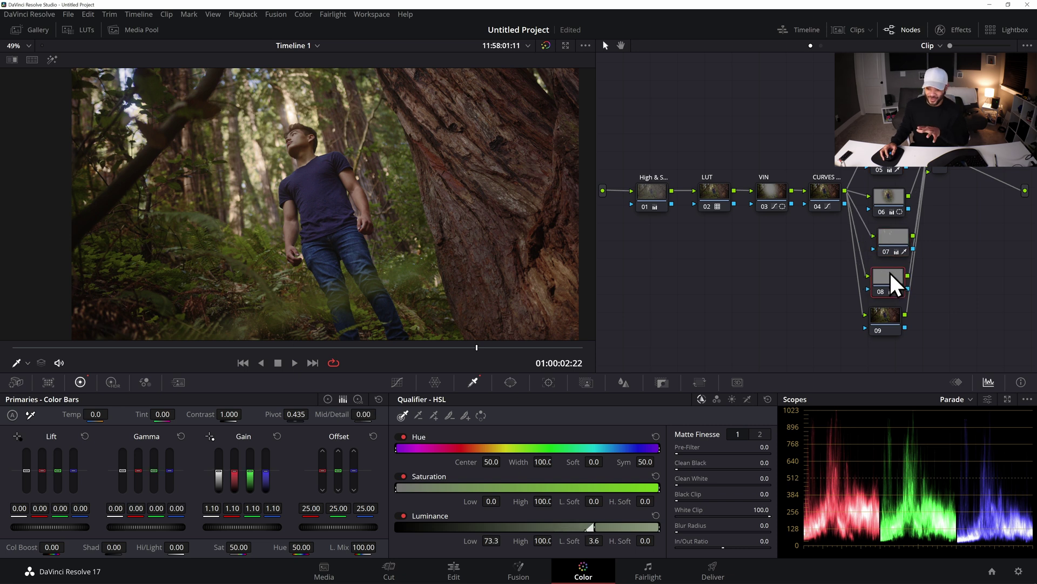
pyautogui.click(893, 318)
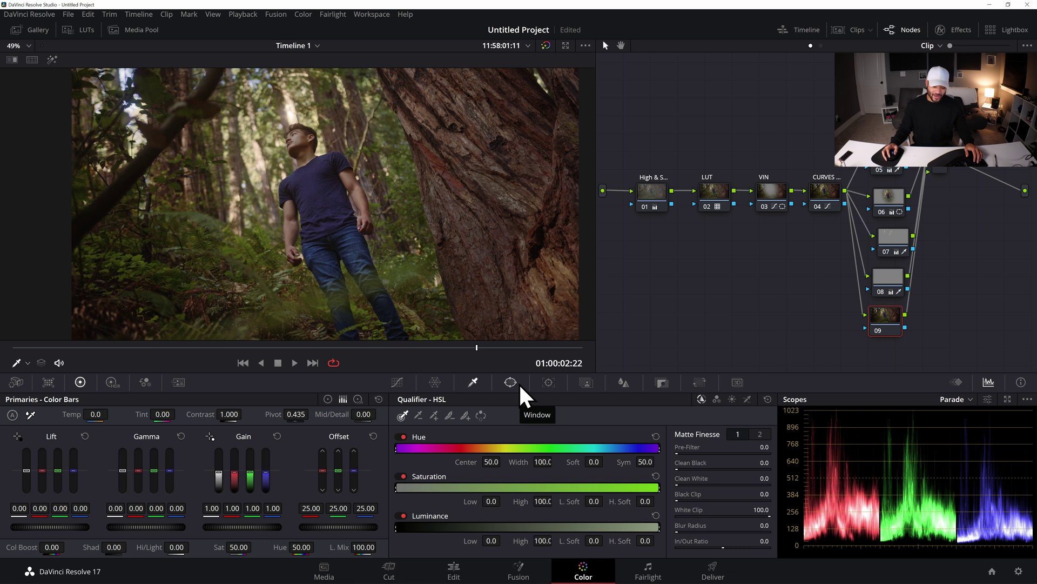
pyautogui.hotkey('shift', 'h')
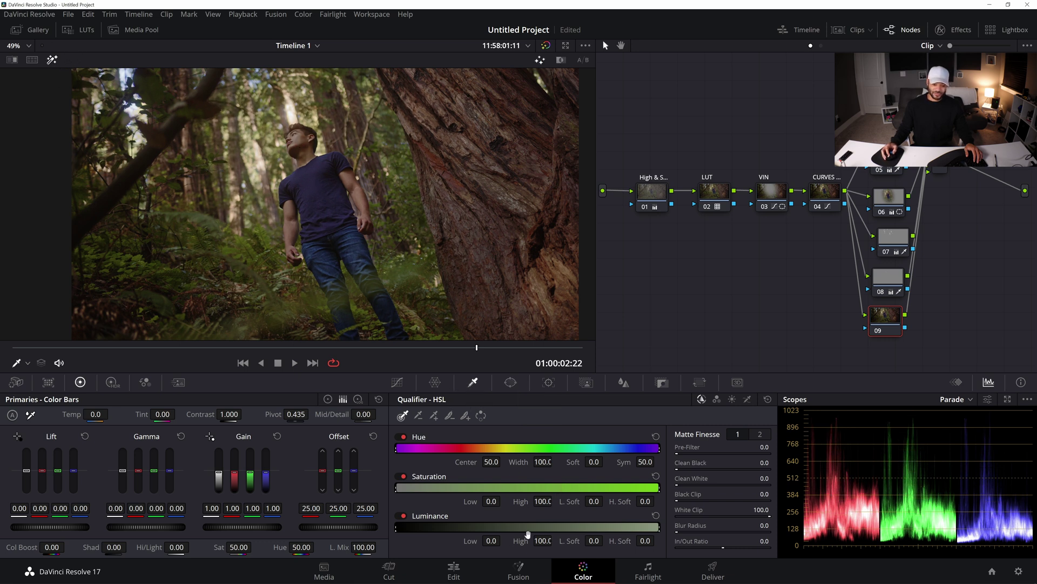
pyautogui.moveTo(504, 540)
pyautogui.mouseDown()
pyautogui.moveTo(535, 540)
pyautogui.moveTo(516, 540)
pyautogui.mouseUp()
pyautogui.hotkey('shift', 'h')
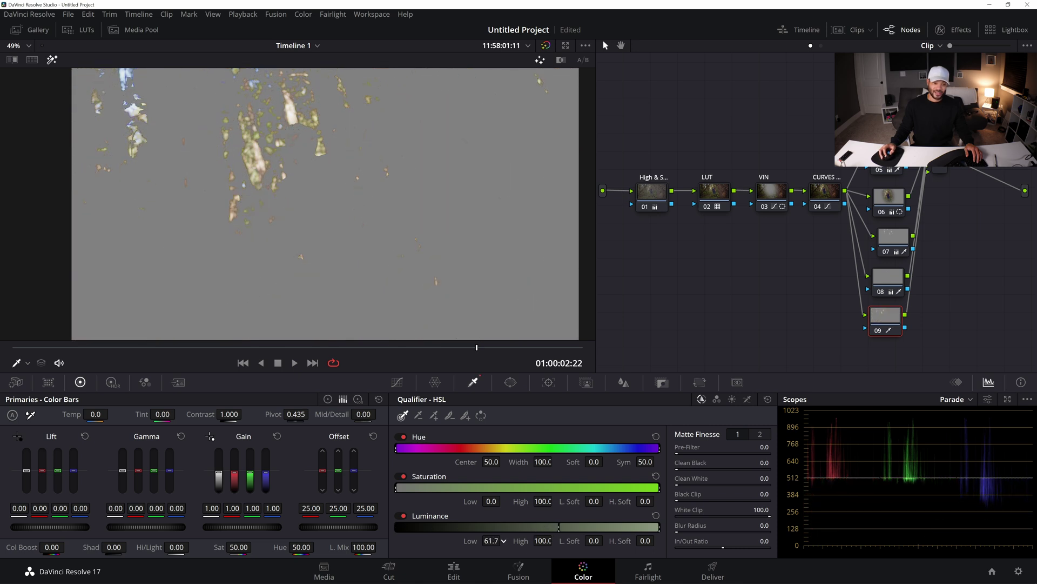
pyautogui.moveTo(565, 540); pyautogui.dragTo(606, 540)
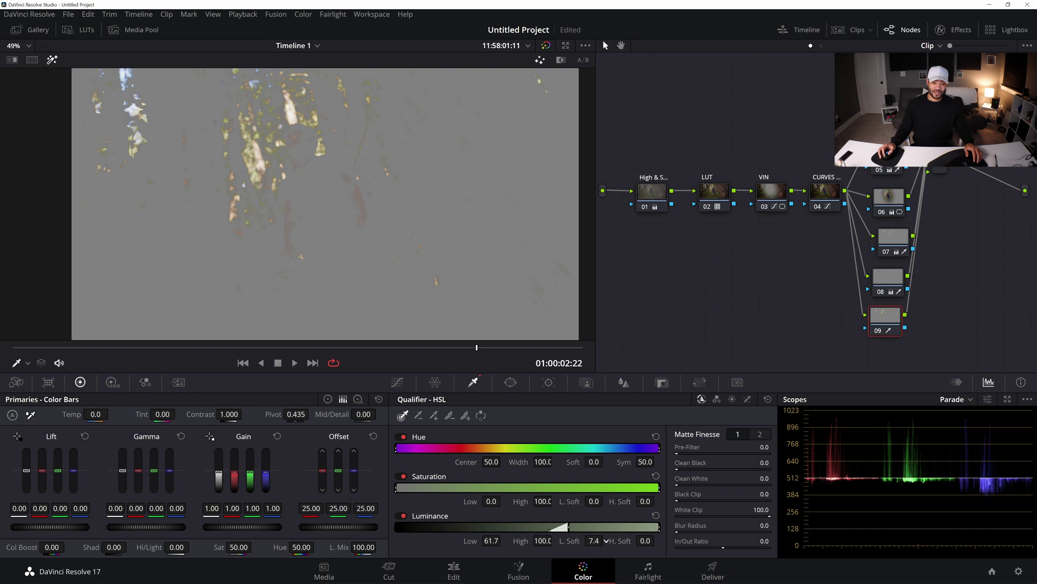
# Fine-tune node 09's Luminance Low to about 63 so only the brightest highlights are keyed
pyautogui.moveTo(501, 540); pyautogui.dragTo(503, 539)
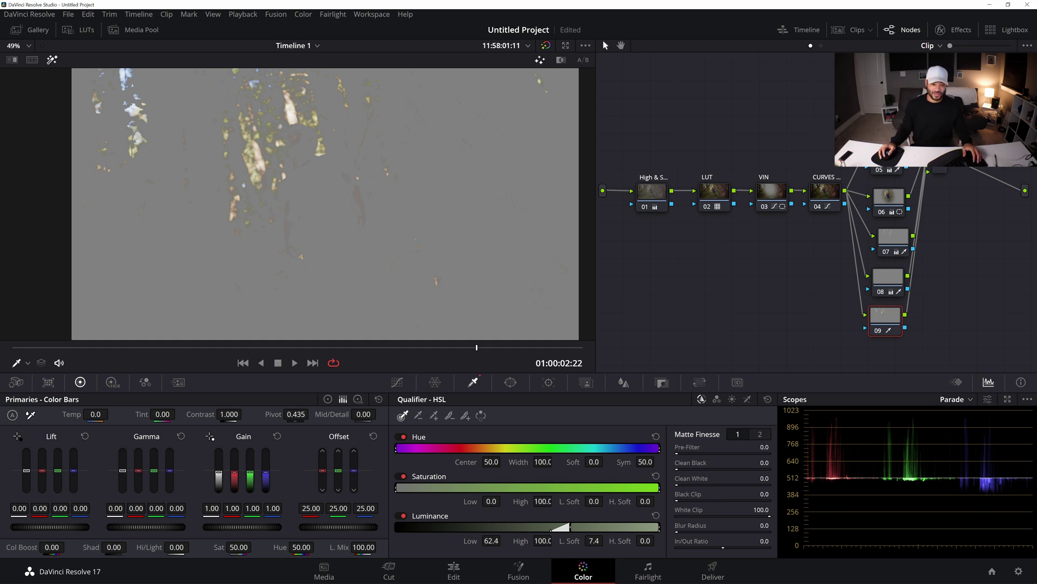
pyautogui.moveTo(496, 540); pyautogui.dragTo(503, 541)
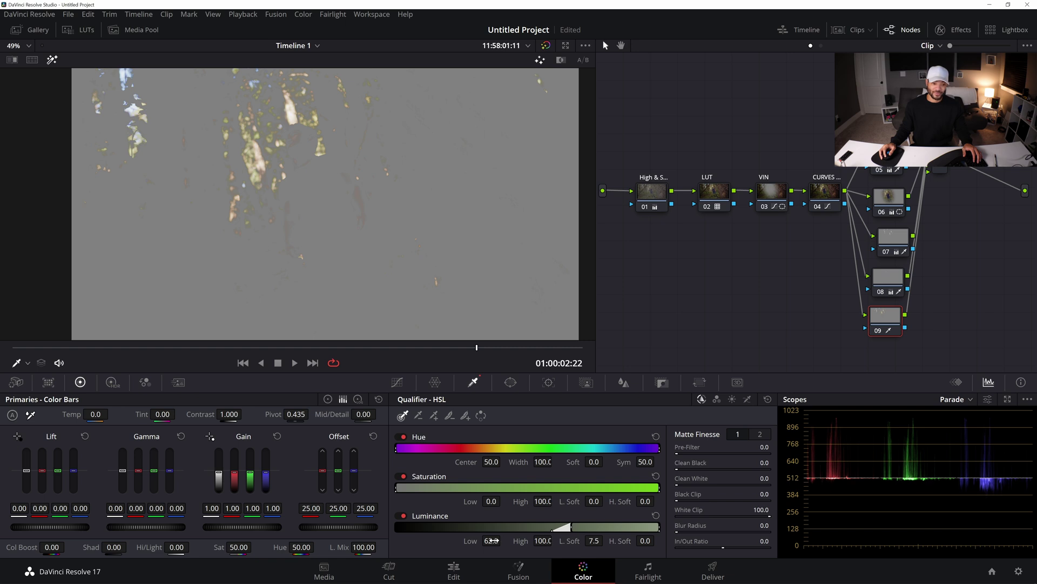
pyautogui.scroll(3, 378, 206)
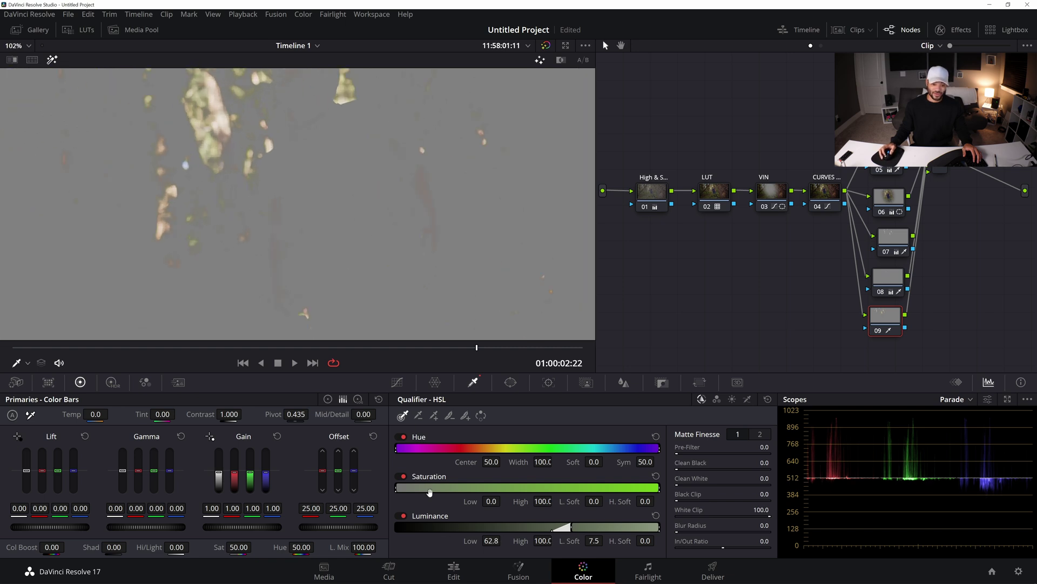
pyautogui.moveTo(495, 540); pyautogui.dragTo(504, 540)
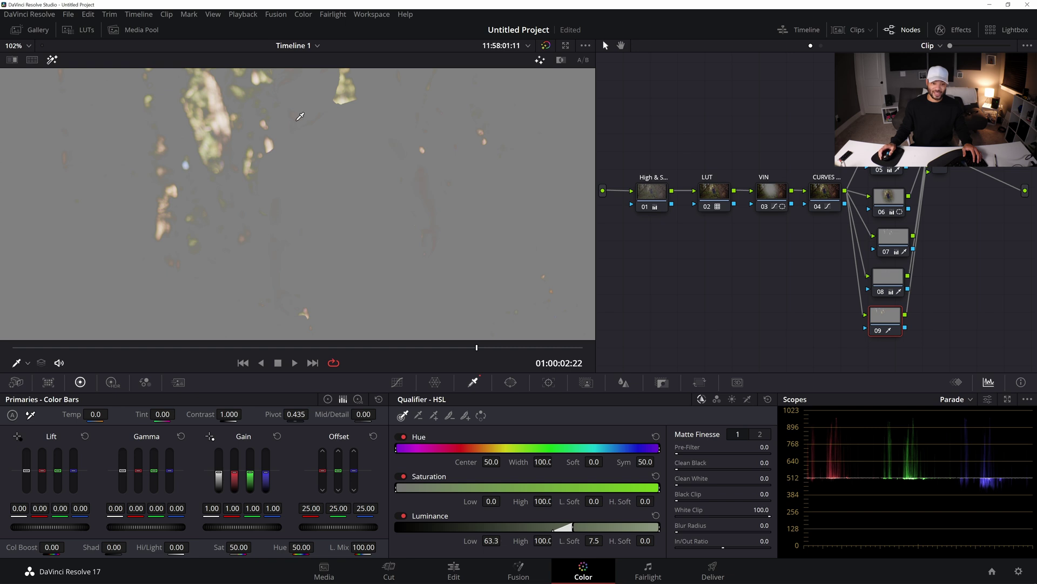
pyautogui.scroll(-3, 296, 290)
# Turn off the matte preview, raise node 09's Gain to 1.05, and scrub back
pyautogui.click(52, 59)
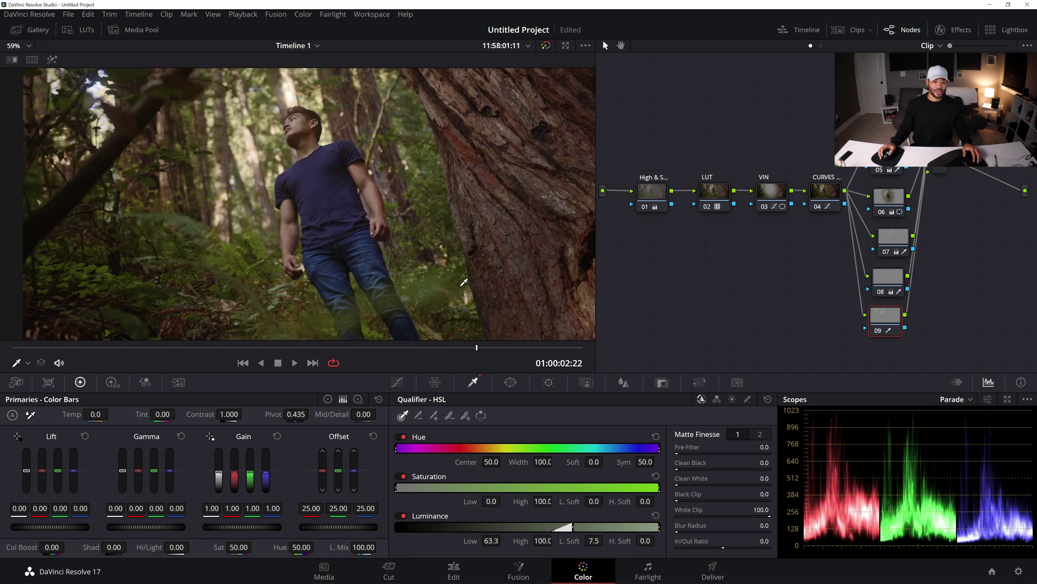
pyautogui.scroll(-1, 286, 324)
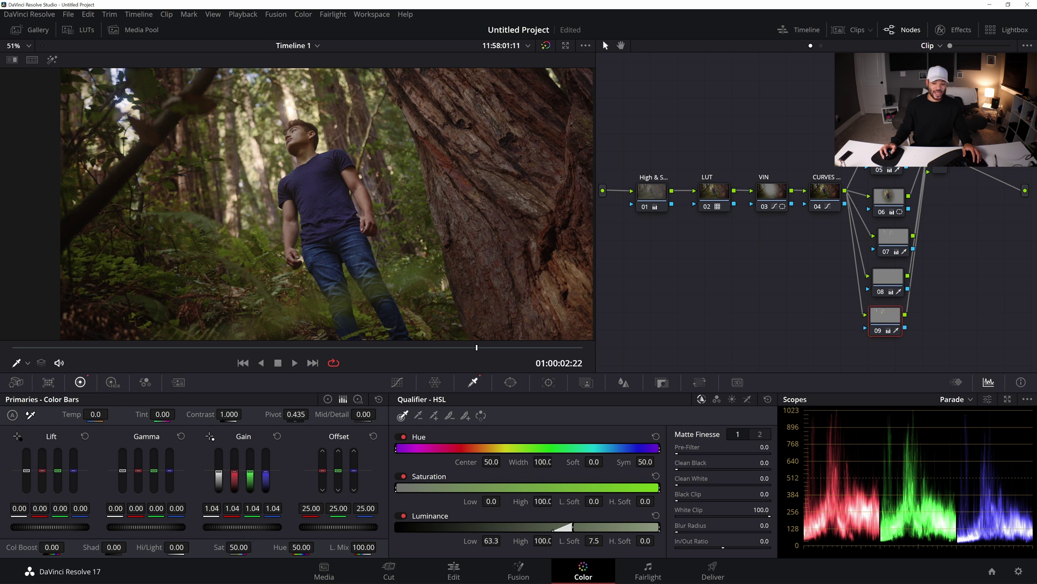
pyautogui.moveTo(242, 526); pyautogui.dragTo(233, 527)
pyautogui.scroll(-2, 297, 205)
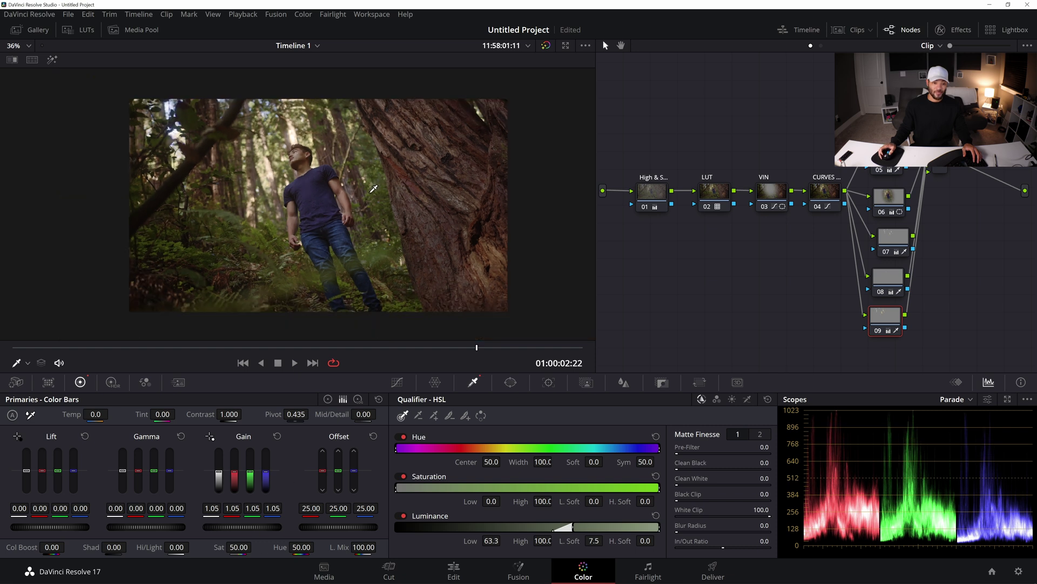
pyautogui.scroll(2, 370, 233)
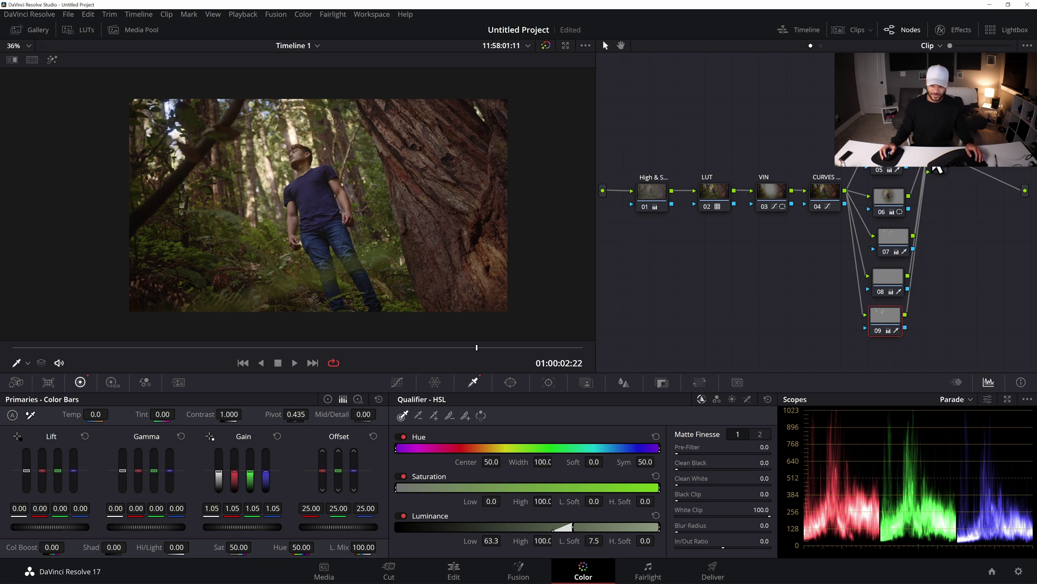
pyautogui.moveTo(396, 348); pyautogui.dragTo(191, 353)
pyautogui.scroll(2, 126, 335)
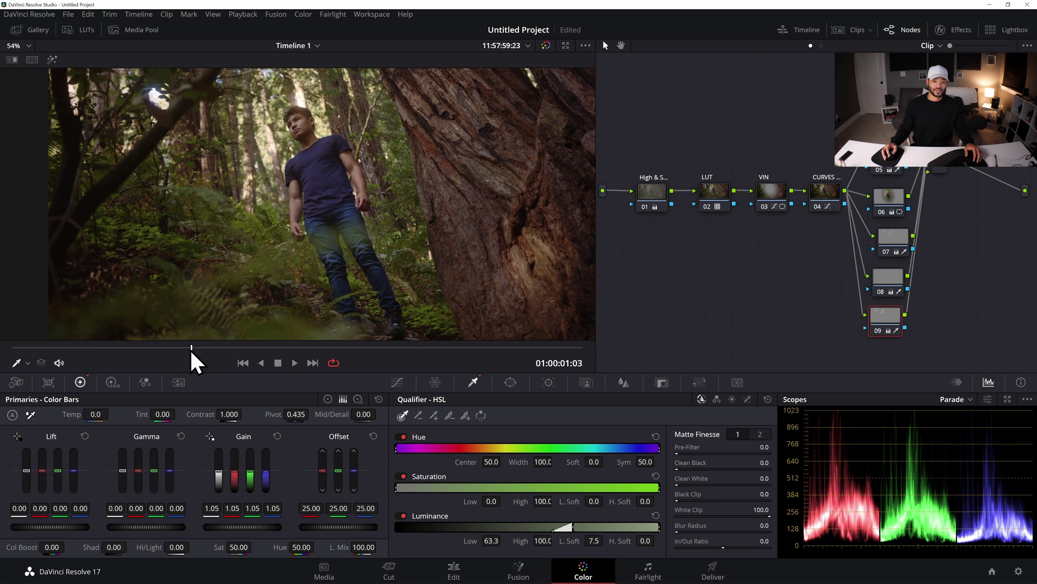
# Add parallel node 10 beneath node 09 and pick the Curve window shape
pyautogui.click(891, 318)
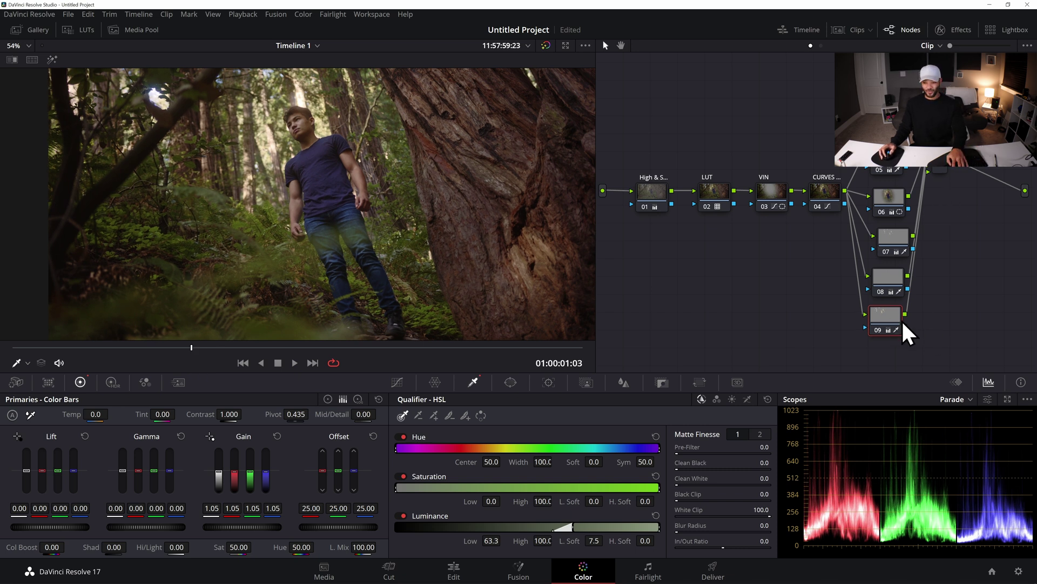
pyautogui.hotkey('alt', 'p')
pyautogui.click(510, 380)
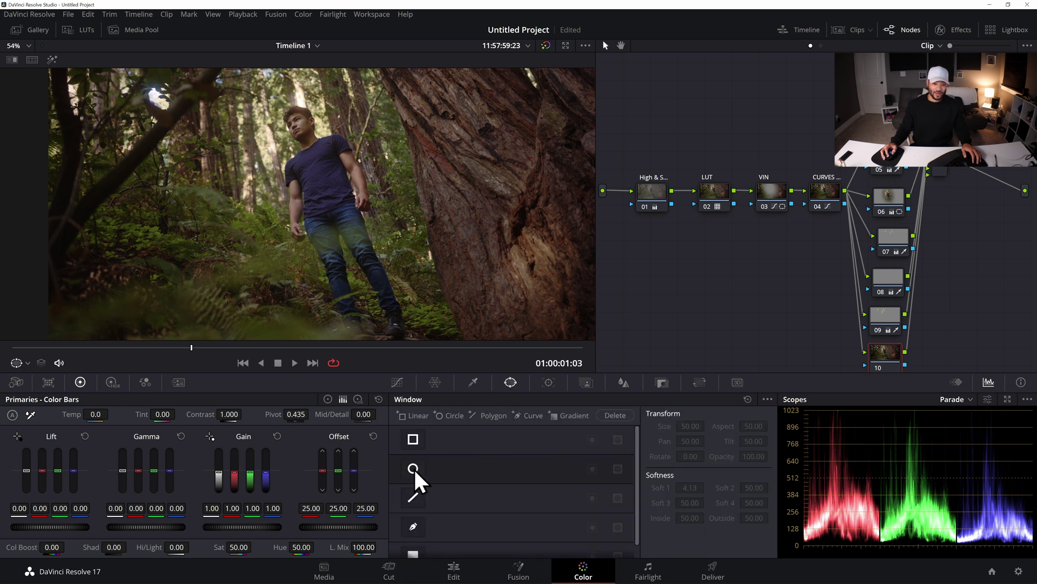
pyautogui.click(413, 525)
# Draw a closed curve window tracing the man's face and jaw
pyautogui.scroll(4, 359, 190)
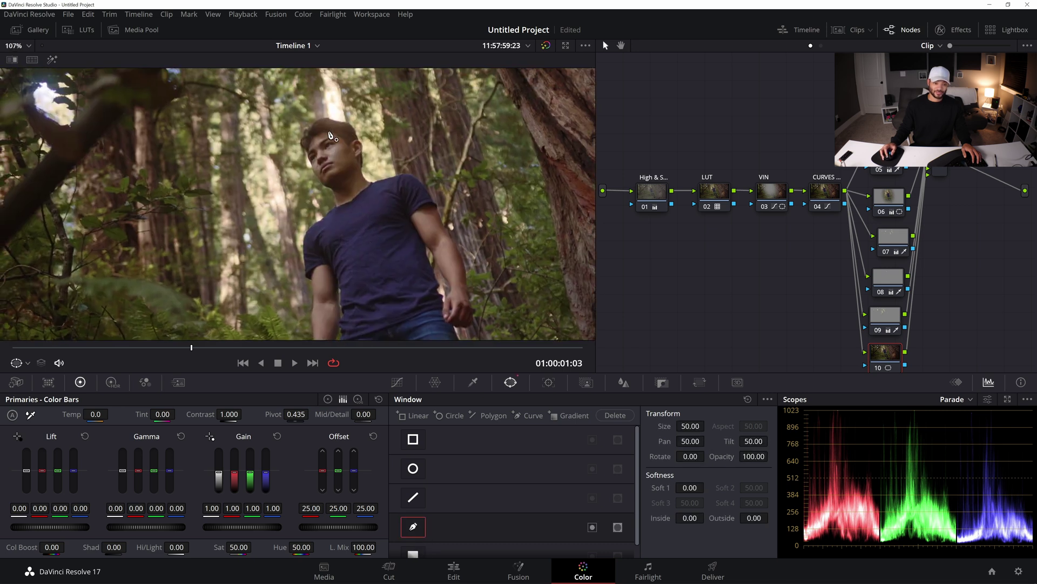
pyautogui.click(352, 155)
pyautogui.click(353, 168)
pyautogui.click(329, 184)
pyautogui.click(314, 167)
pyautogui.click(308, 144)
pyautogui.click(329, 129)
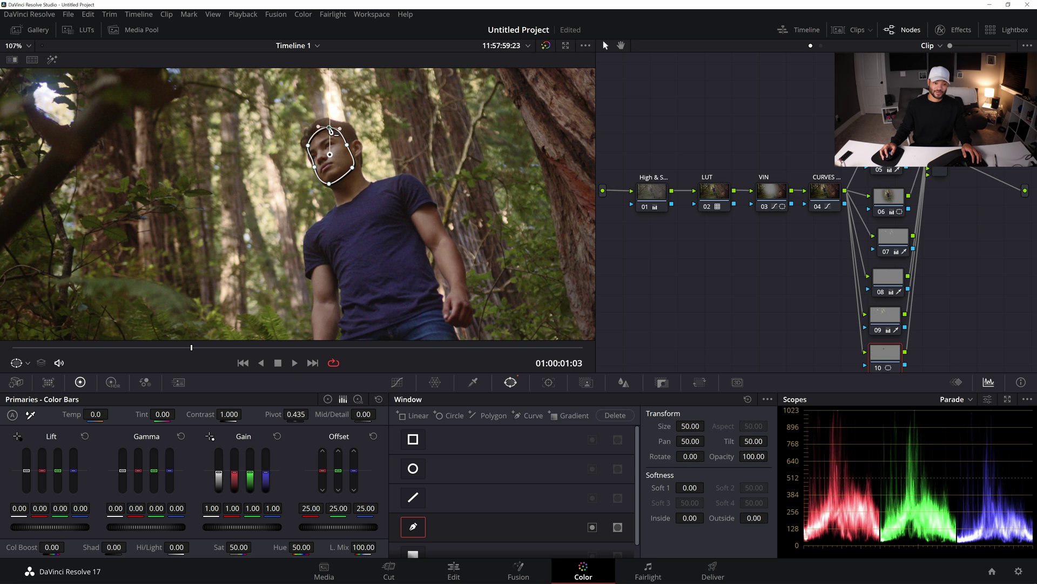
pyautogui.moveTo(330, 129); pyautogui.dragTo(308, 144)
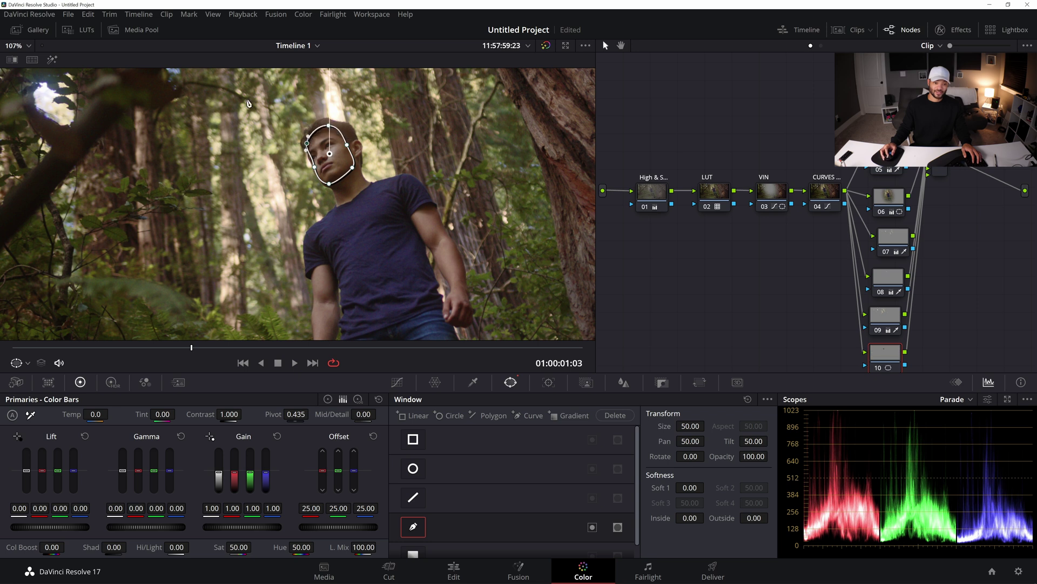
# Preview the face window and soften it to Soft 1 1.88 and Inside 3.64
pyautogui.click(52, 59)
pyautogui.moveTo(690, 487); pyautogui.dragTo(710, 518)
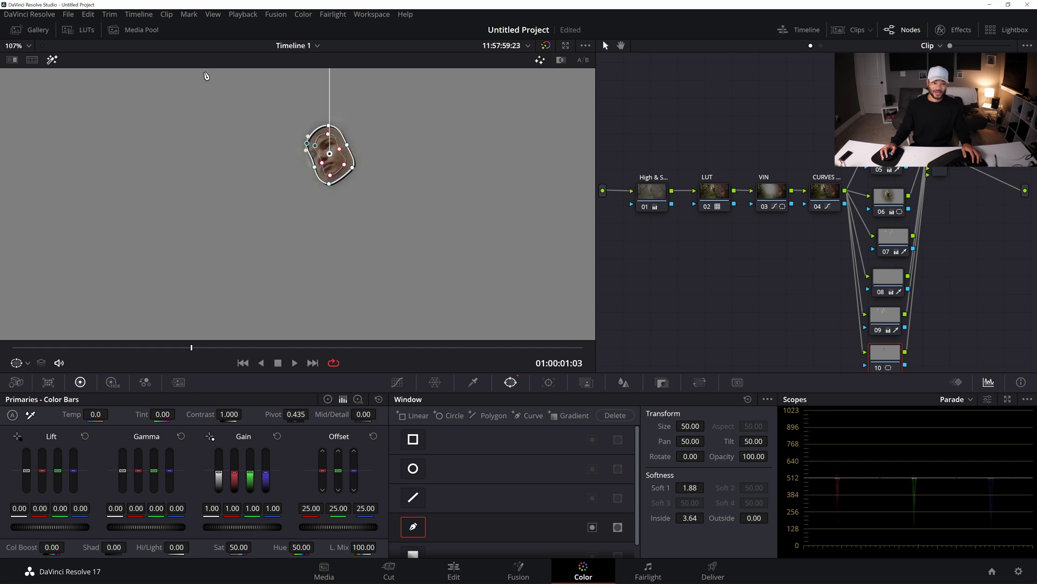
pyautogui.click(52, 59)
# Sharpen node 10's face window with Blur Scaling 0.19 and Radius 0.47
pyautogui.click(624, 382)
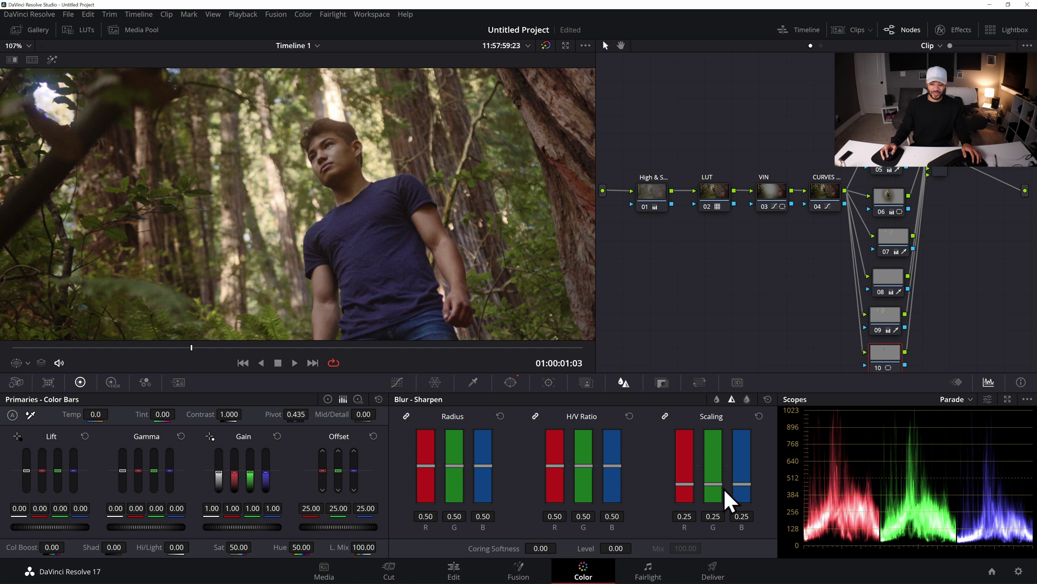
pyautogui.moveTo(715, 487); pyautogui.dragTo(720, 495)
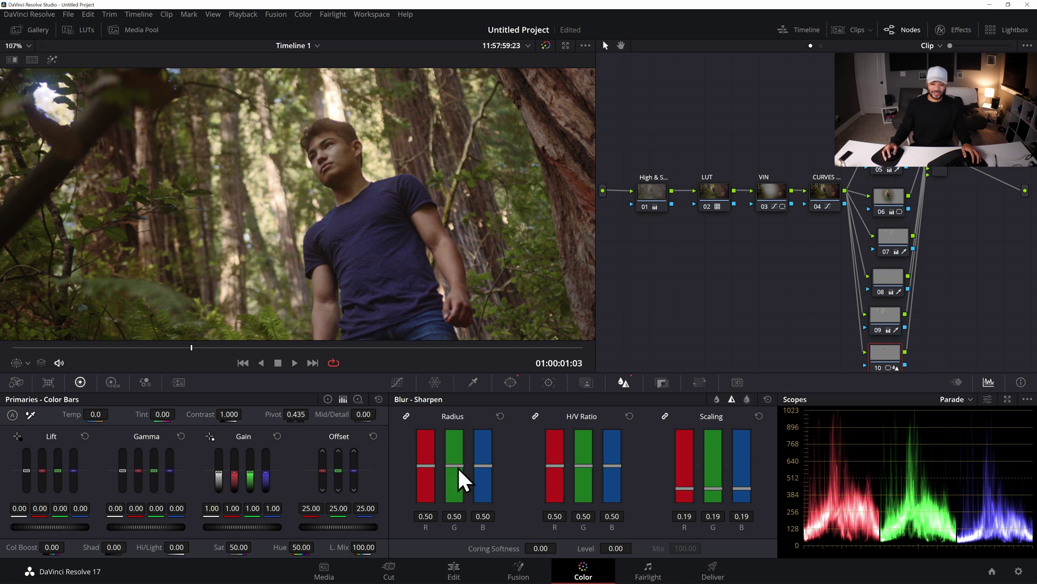
pyautogui.moveTo(456, 466); pyautogui.dragTo(456, 467)
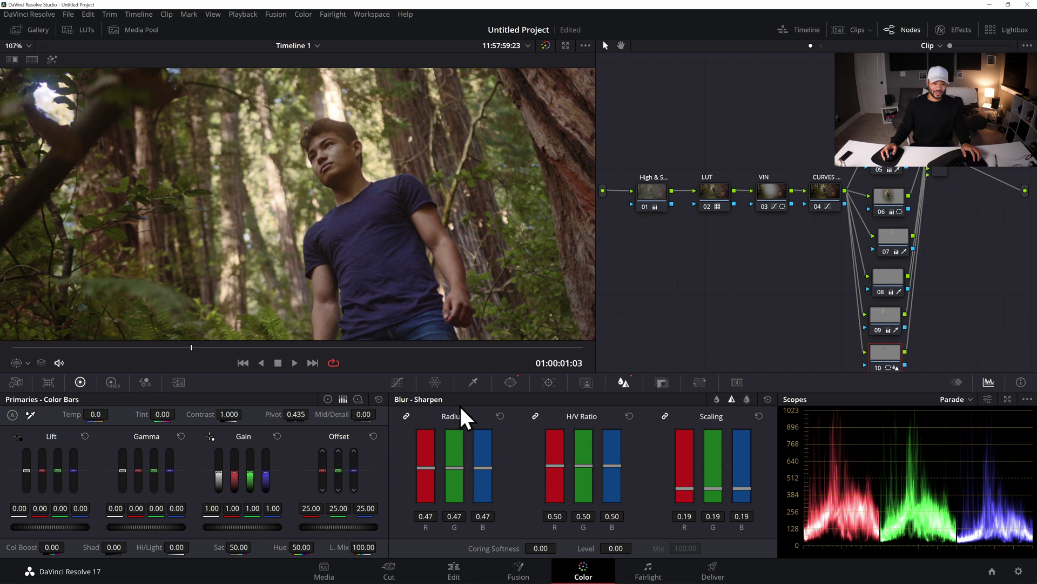
pyautogui.scroll(-3, 407, 234)
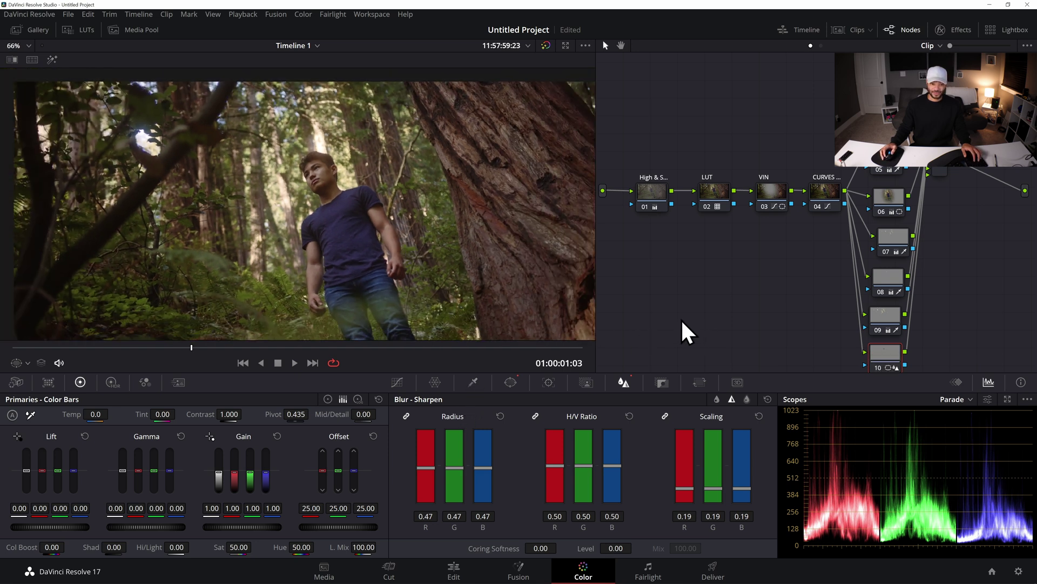
pyautogui.scroll(2, 293, 200)
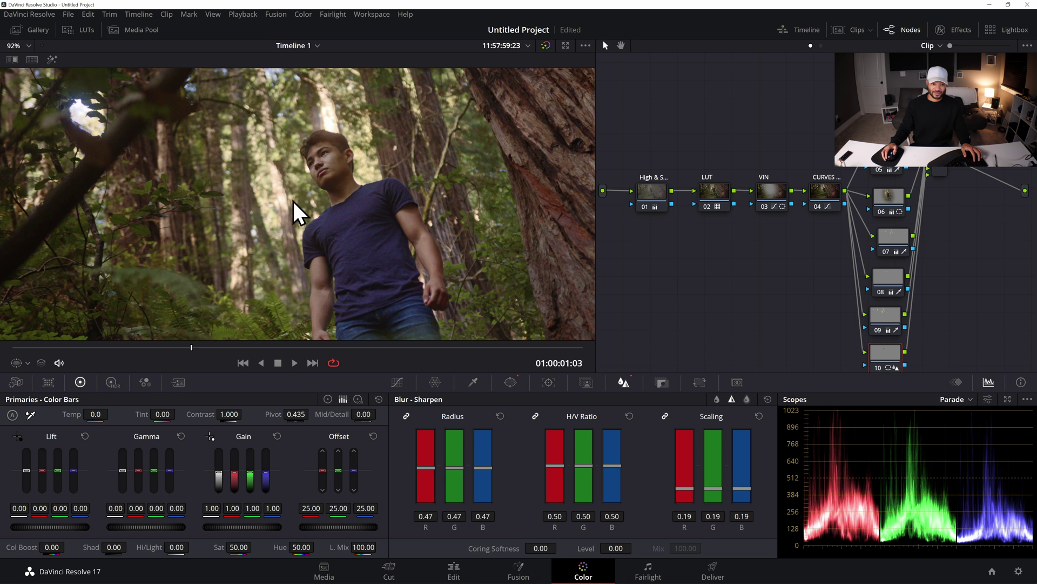
pyautogui.click(536, 381)
# Track the face window forward, then in reverse back to 01:00:00:00
pyautogui.click(462, 412)
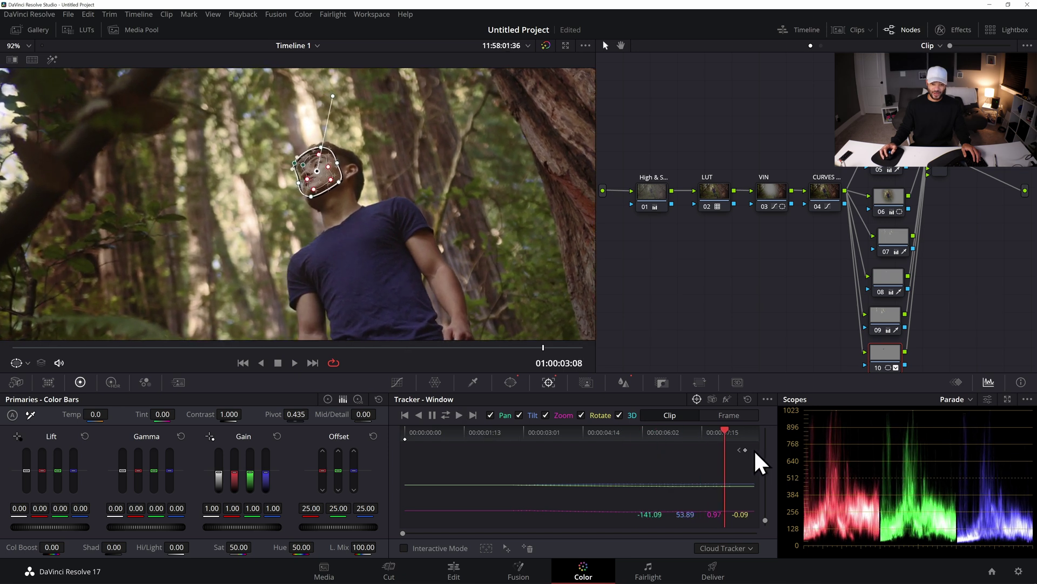
pyautogui.click(739, 449)
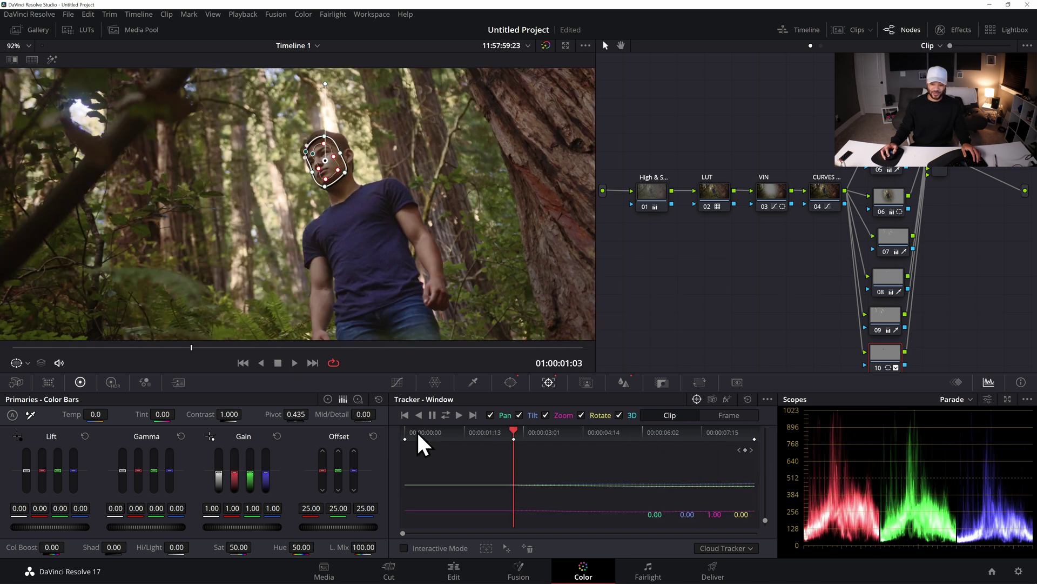
pyautogui.click(419, 415)
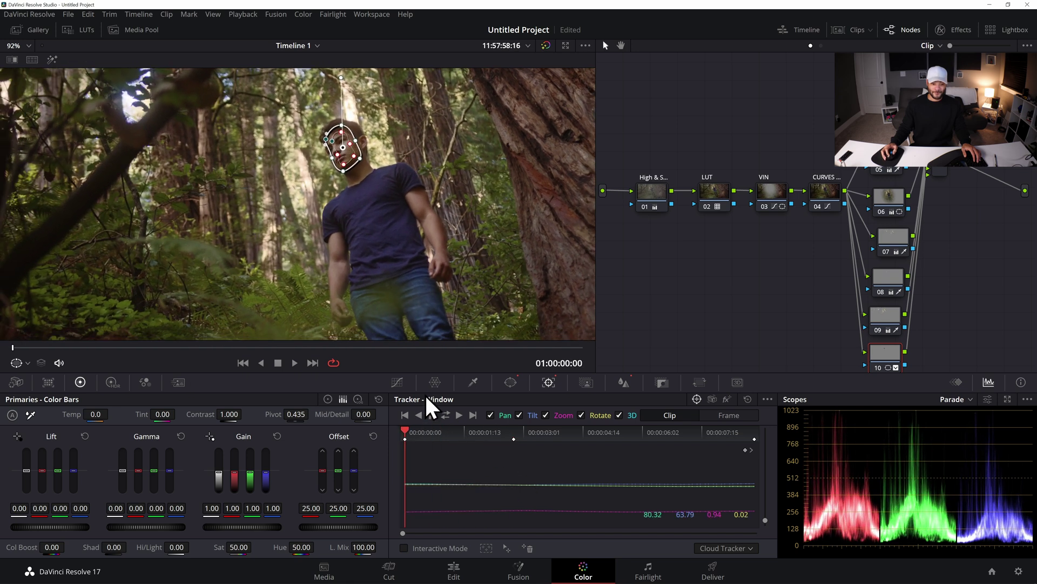
pyautogui.click(397, 382)
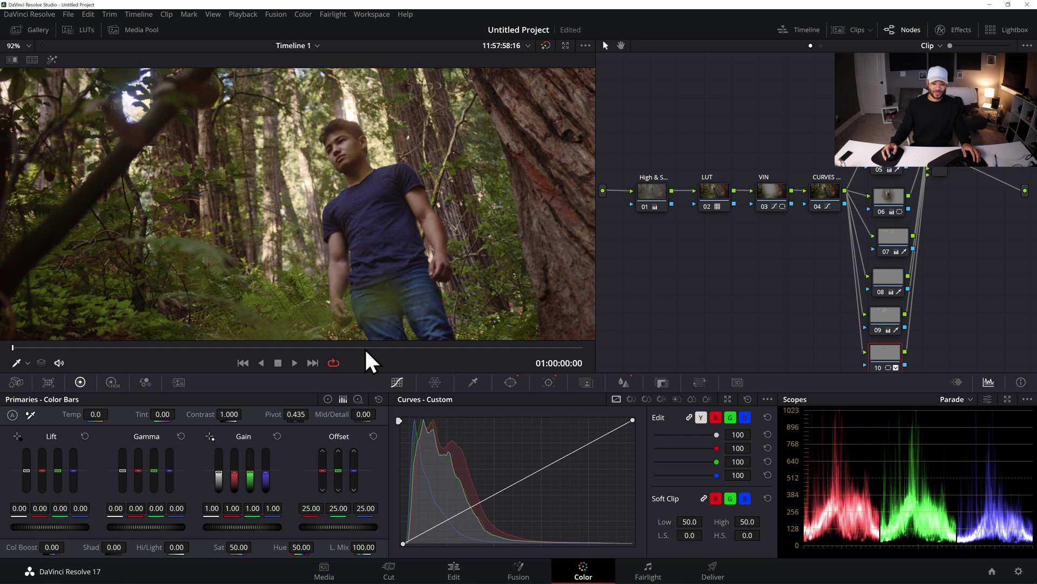
# Jump to 01:00:02:12 and play the clip to review the grade
pyautogui.click(405, 347)
pyautogui.scroll(-3, 410, 302)
pyautogui.press('space')
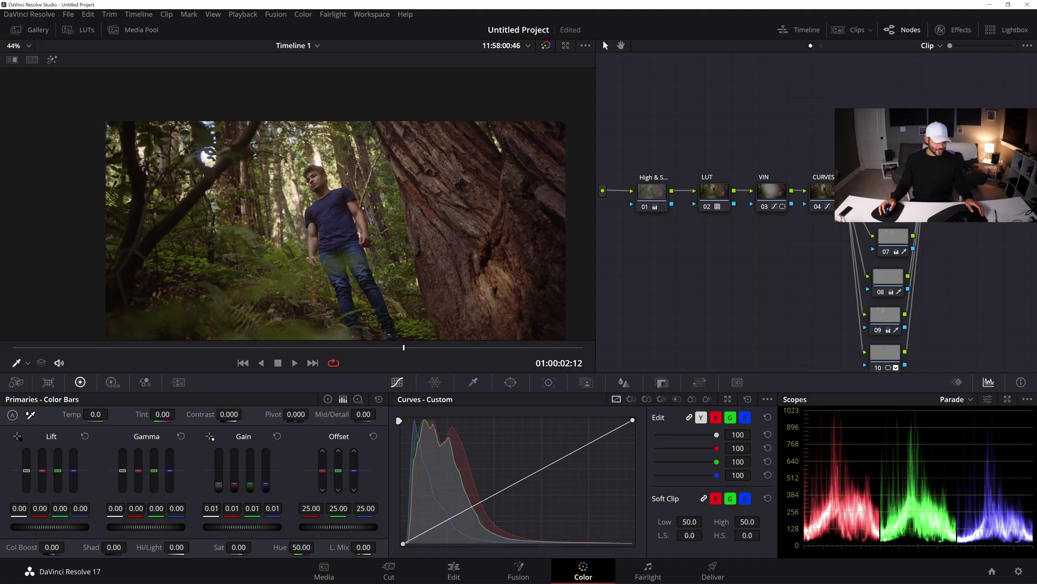
# Move the new node 12 above the main node chain and widen the node graph
pyautogui.click(990, 172)
pyautogui.moveTo(990, 172); pyautogui.dragTo(982, 222)
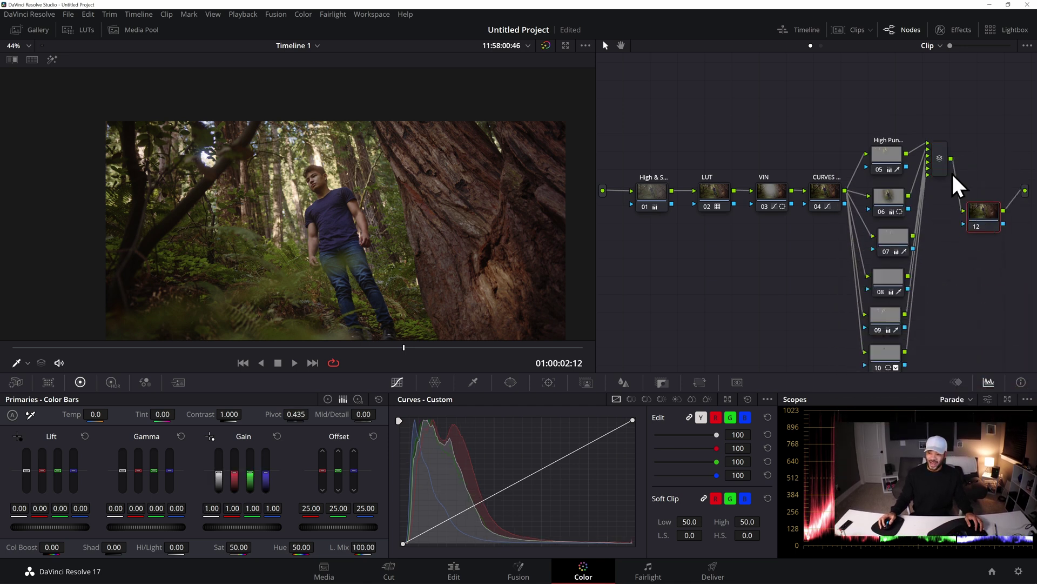
pyautogui.moveTo(940, 159); pyautogui.dragTo(689, 129)
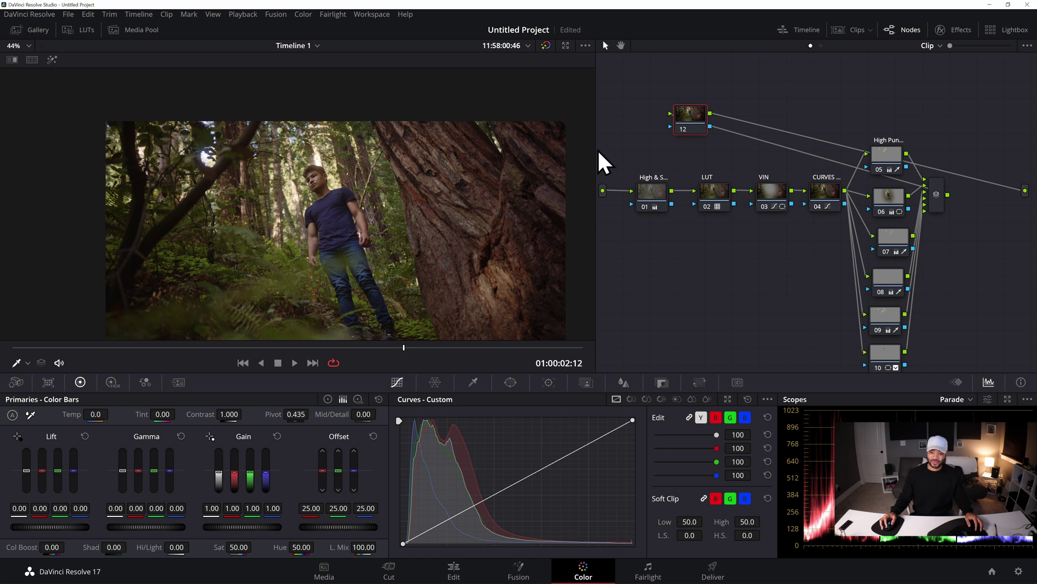
pyautogui.moveTo(597, 159); pyautogui.dragTo(535, 156)
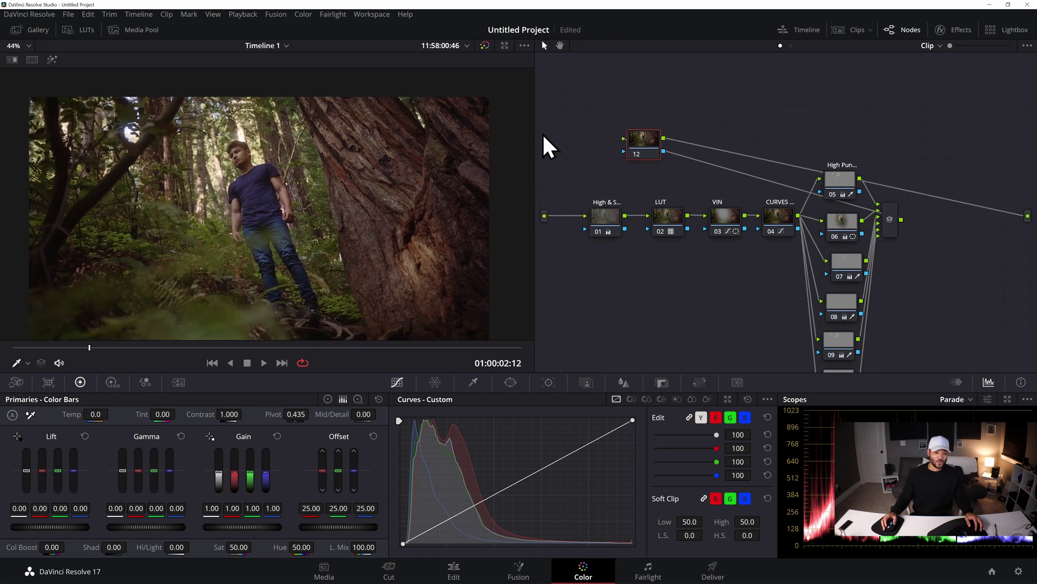
# Drag the Resolve FX Light Glow effect from the Effects library onto node 12
pyautogui.click(961, 30)
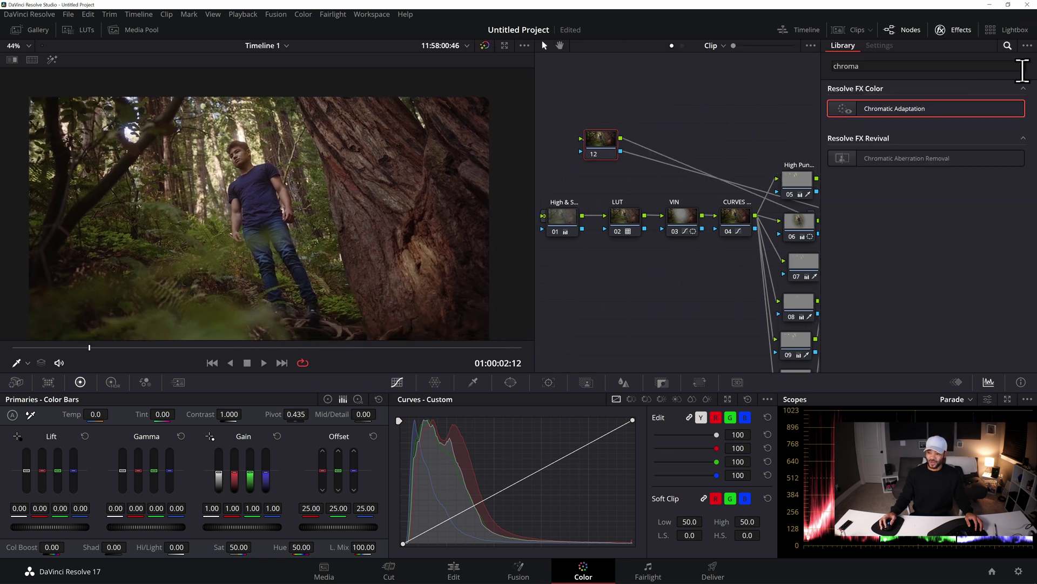
pyautogui.click(1022, 66)
pyautogui.scroll(-3, 940, 227)
pyautogui.scroll(-8, 922, 237)
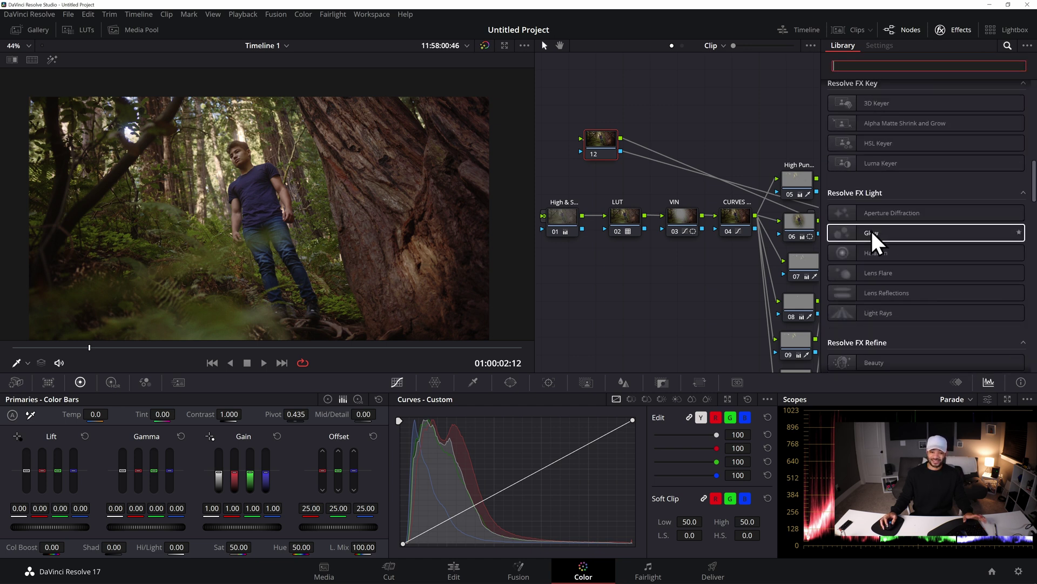
pyautogui.moveTo(875, 243); pyautogui.dragTo(606, 161)
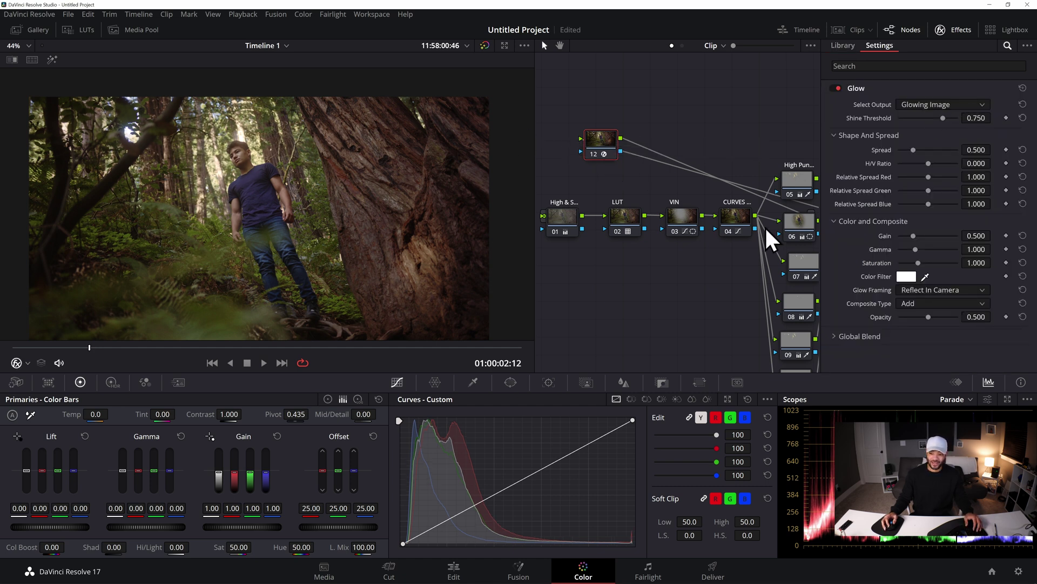
pyautogui.click(964, 31)
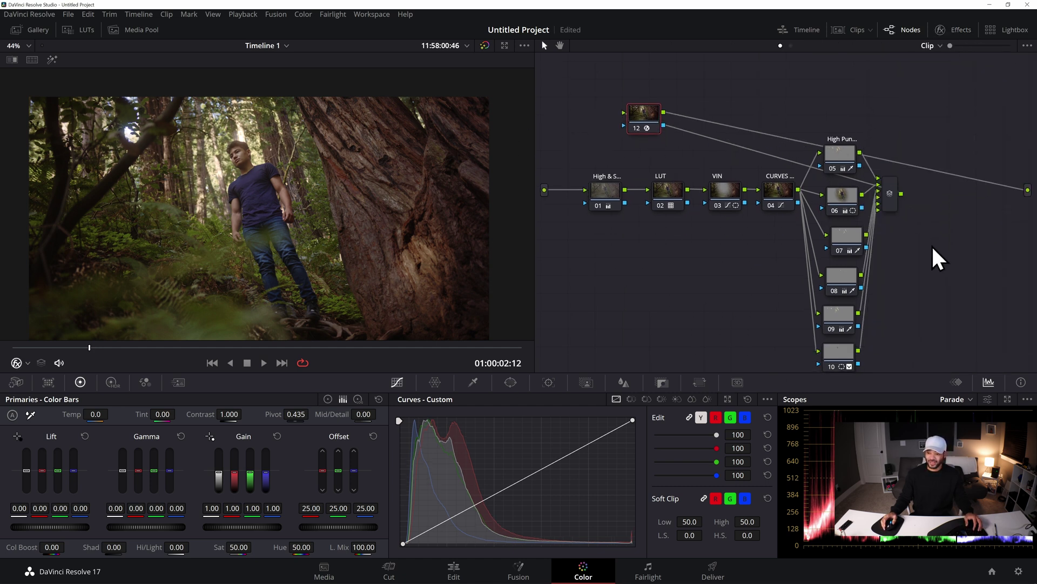
# Compare node 09 with node 07, then bypass and re-enable node 09 with Ctrl+D
pyautogui.click(847, 297)
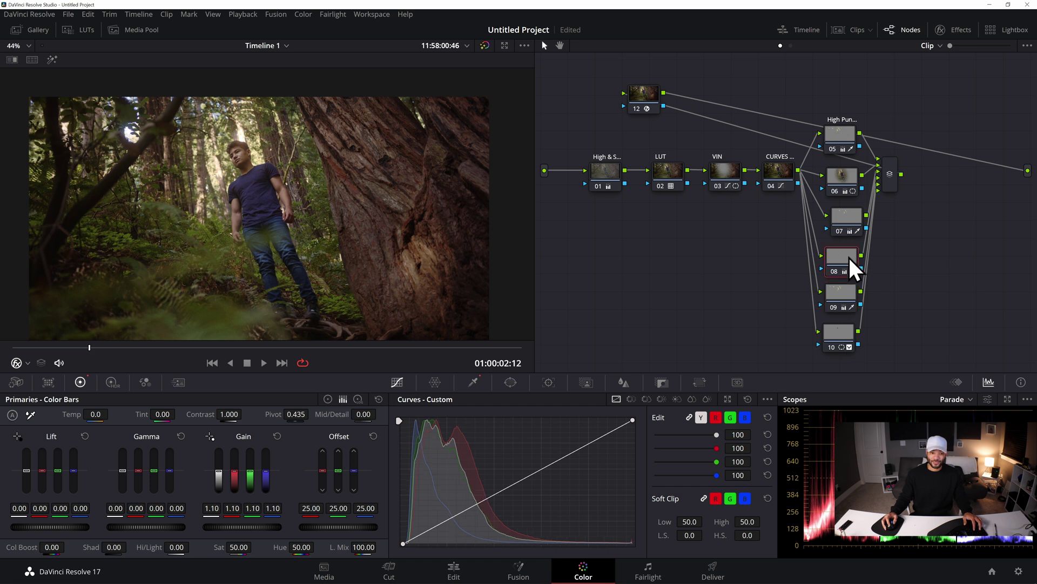
pyautogui.click(846, 223)
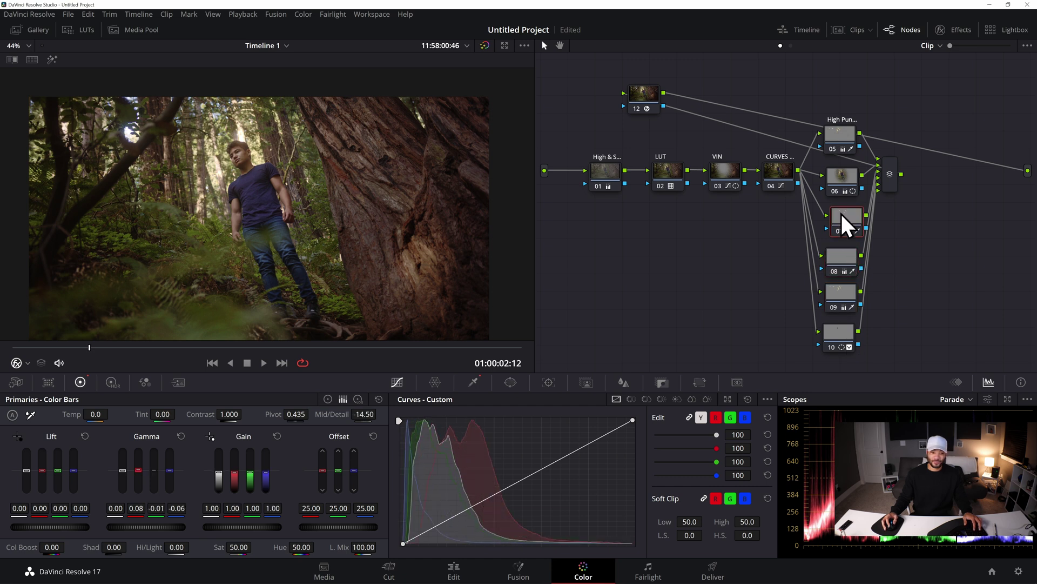
pyautogui.click(849, 299)
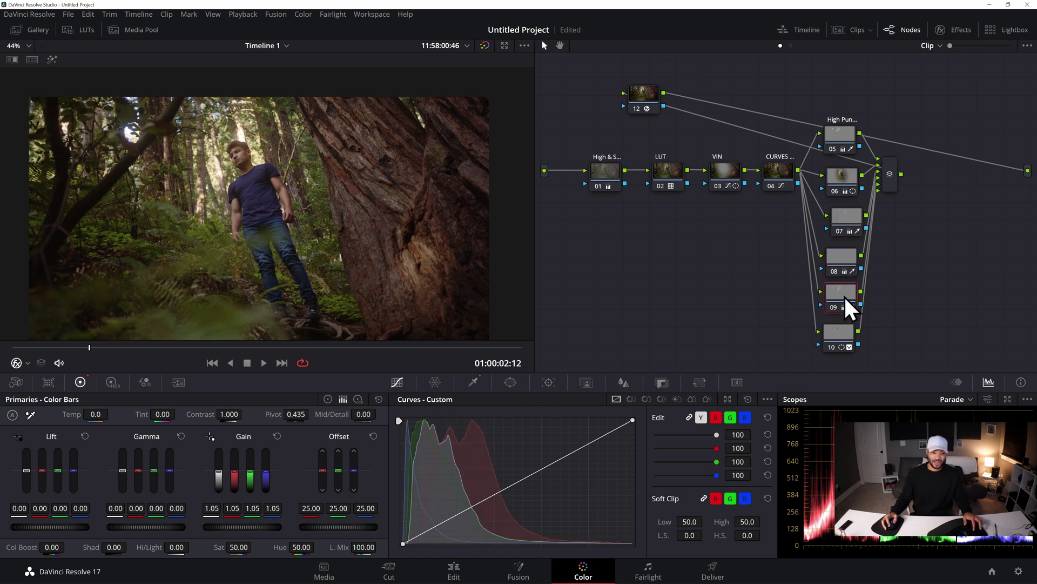
pyautogui.hotkey('ctrl', 'd')
pyautogui.hotkey('ctrl', 'd')
pyautogui.hotkey('ctrl', 'd')
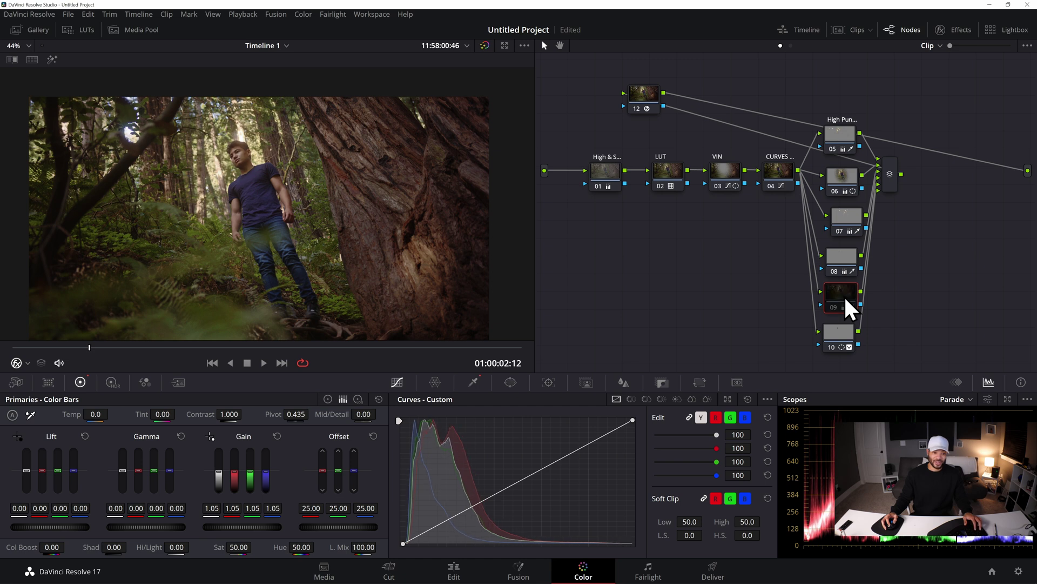
pyautogui.hotkey('ctrl', 'd')
pyautogui.hotkey('ctrl', 'd')
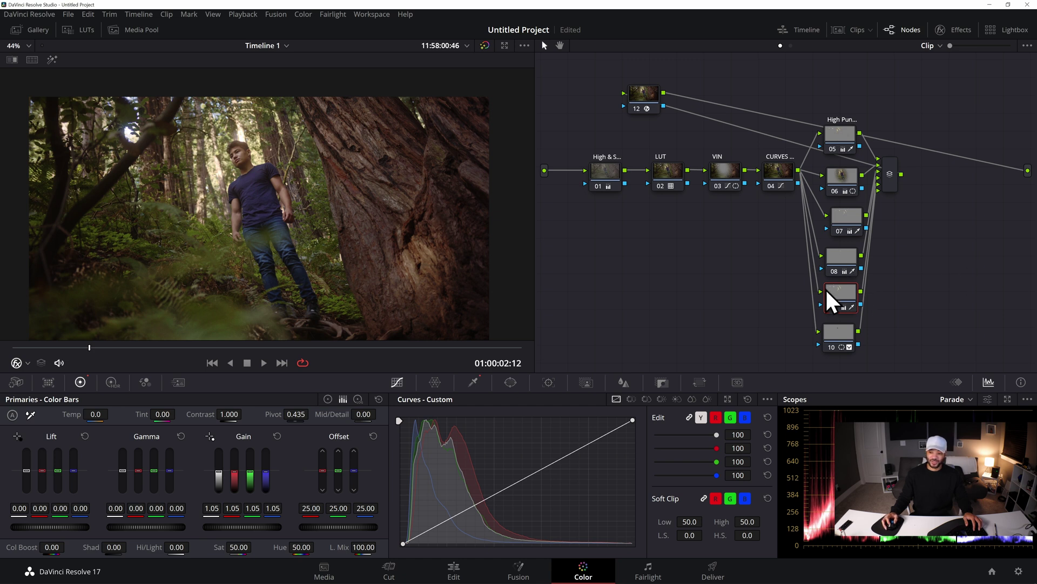
pyautogui.moveTo(828, 293); pyautogui.dragTo(829, 295)
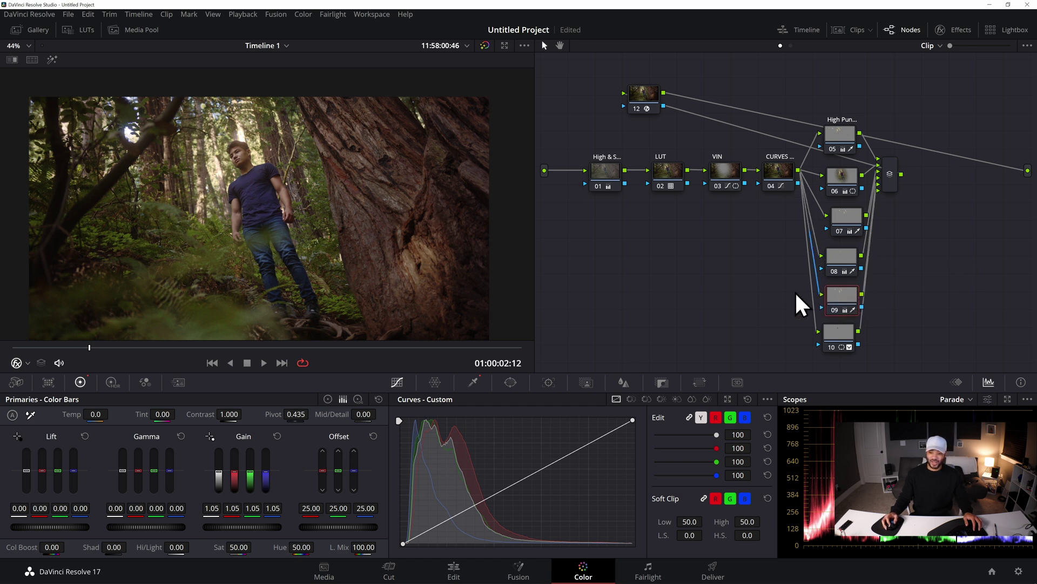
pyautogui.scroll(5, 167, 278)
# Outline the actor's face with a Curve window on node 09 and view its highlight matte
pyautogui.click(508, 382)
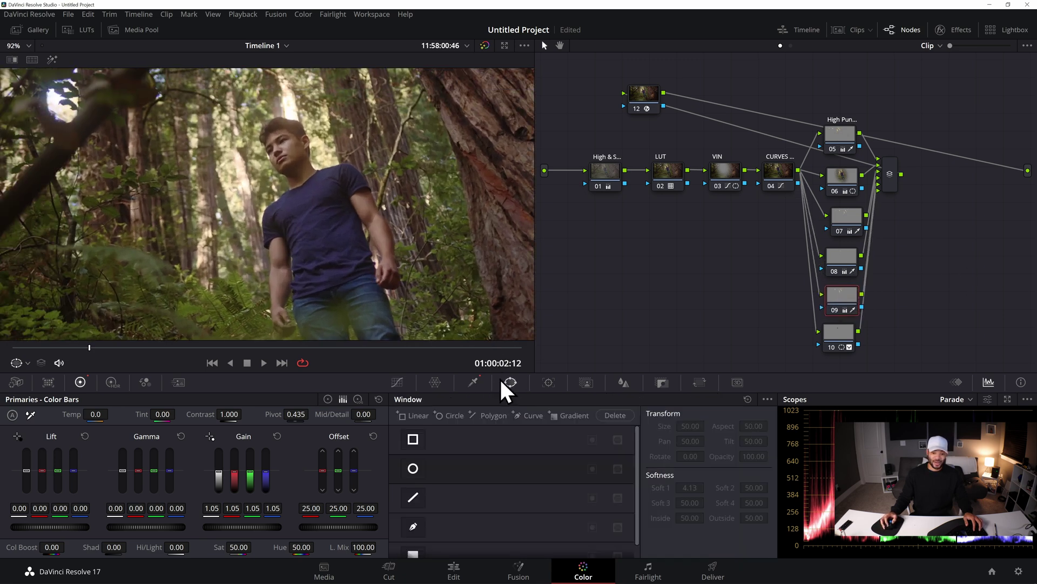
pyautogui.click(412, 526)
pyautogui.moveTo(287, 105); pyautogui.dragTo(305, 132)
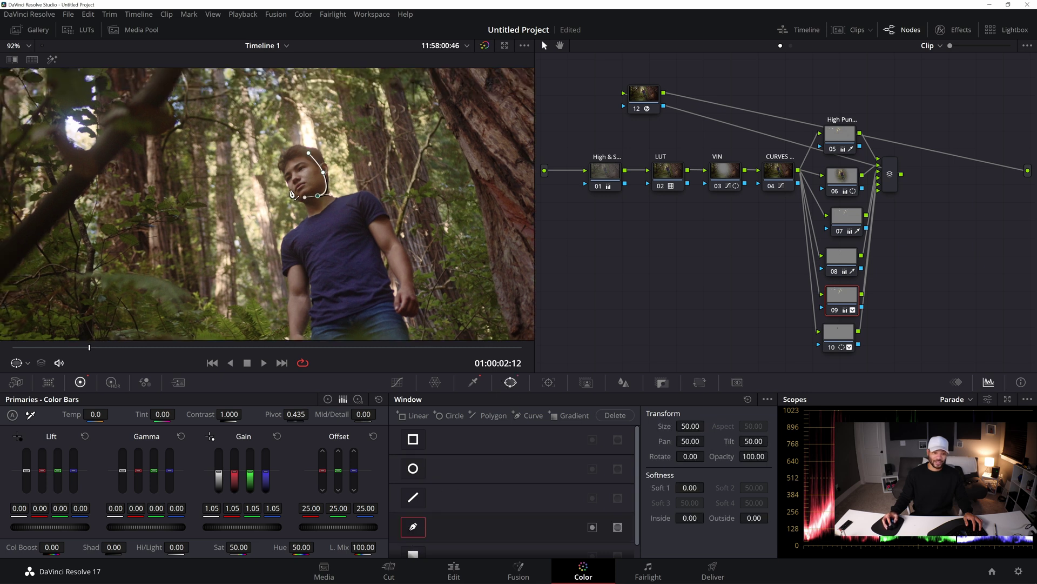
pyautogui.click(310, 154)
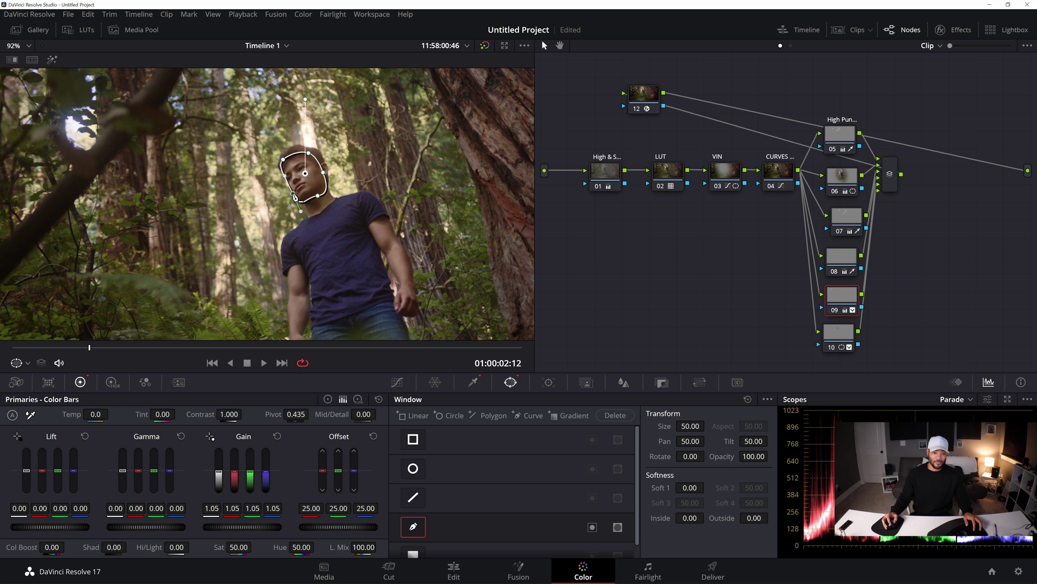
pyautogui.click(52, 59)
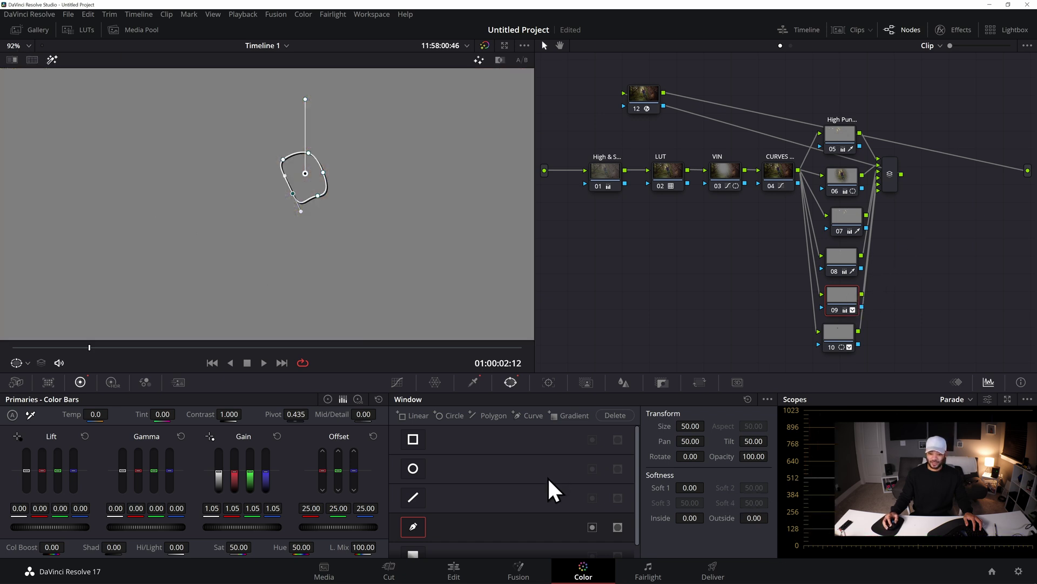
pyautogui.click(474, 382)
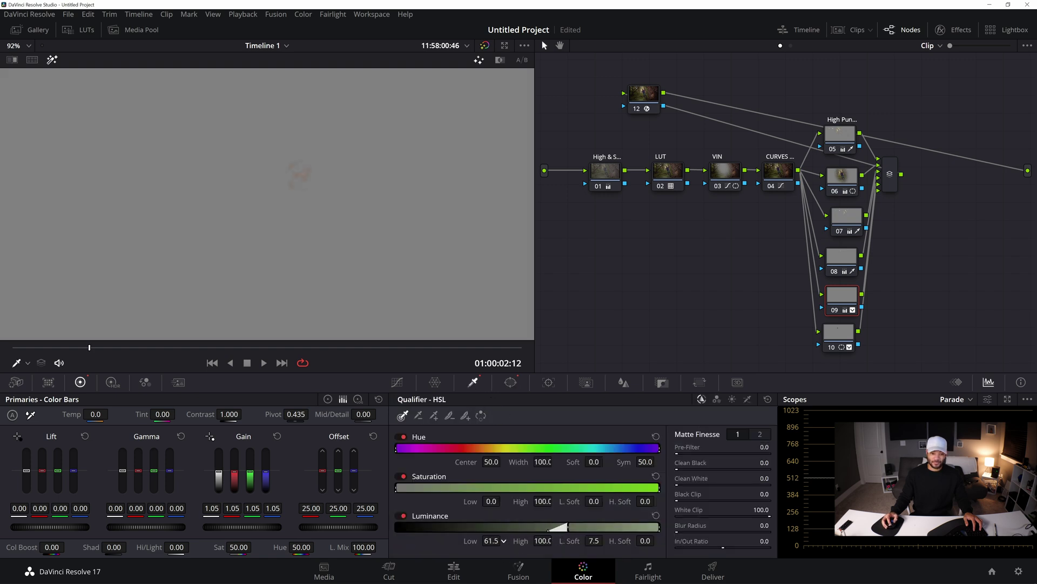
# Track node 09's face window forward and backward, then play the clip to check it
pyautogui.click(545, 383)
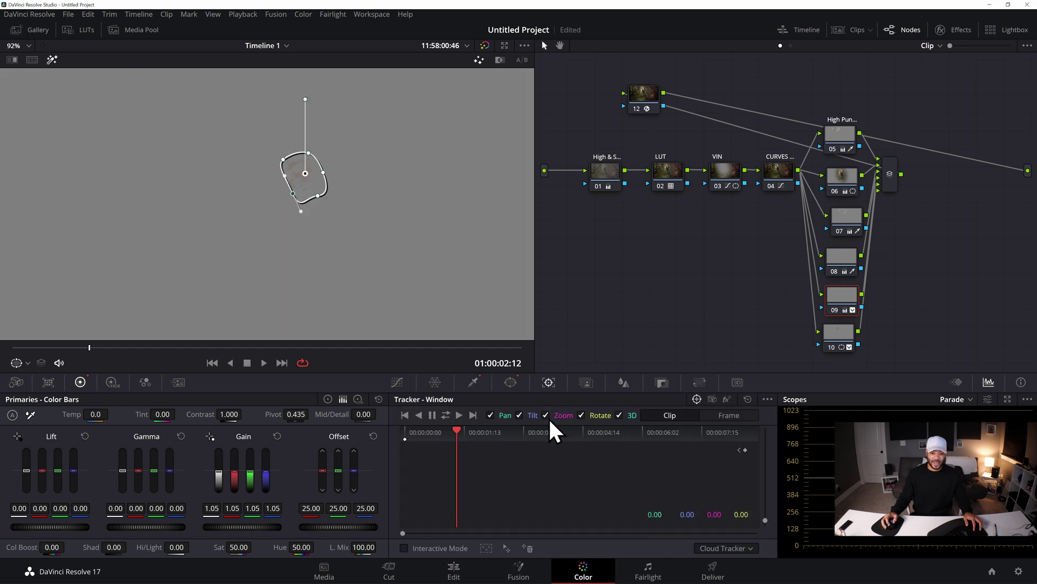
pyautogui.click(446, 415)
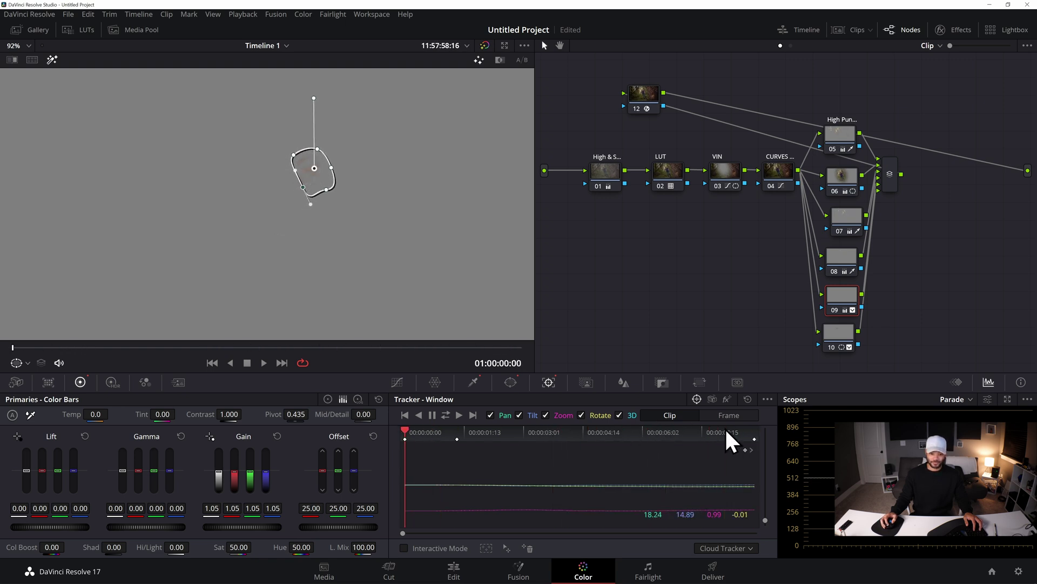
pyautogui.click(53, 60)
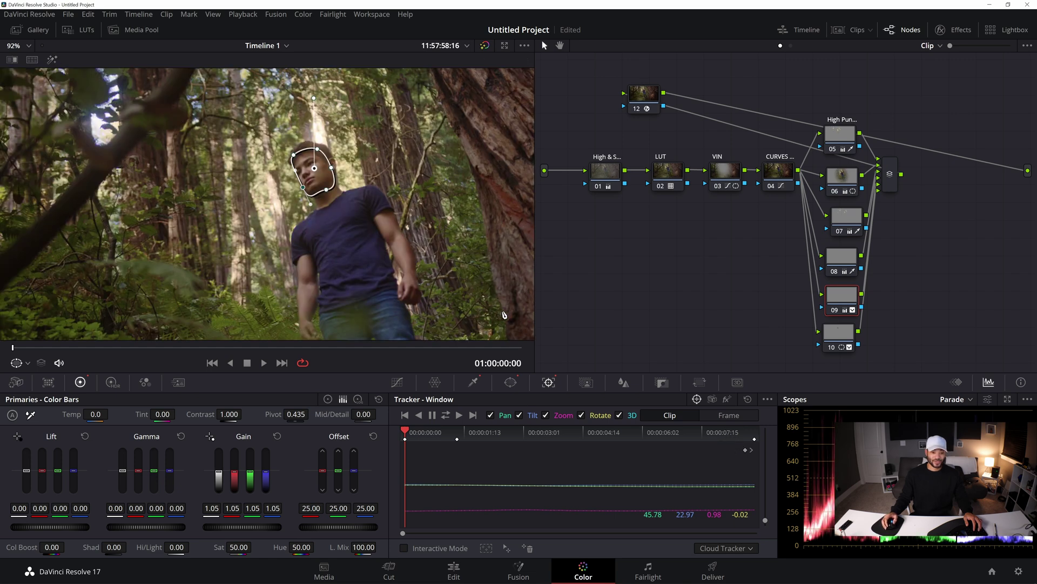
pyautogui.click(397, 382)
pyautogui.press('space')
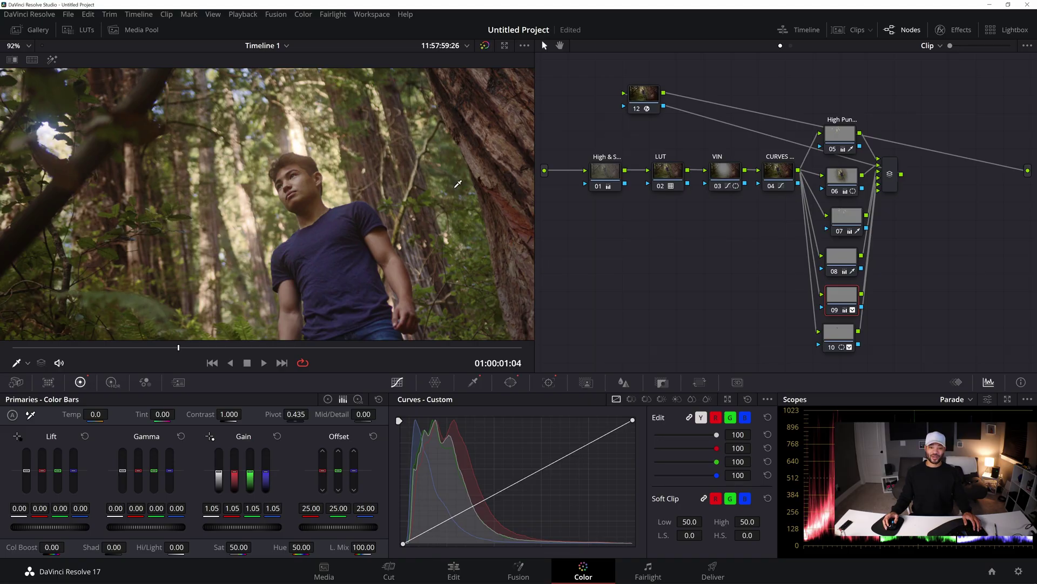
# Marquee-select parallel nodes 05 through 10, then select Glow node 12
pyautogui.scroll(-3, 396, 251)
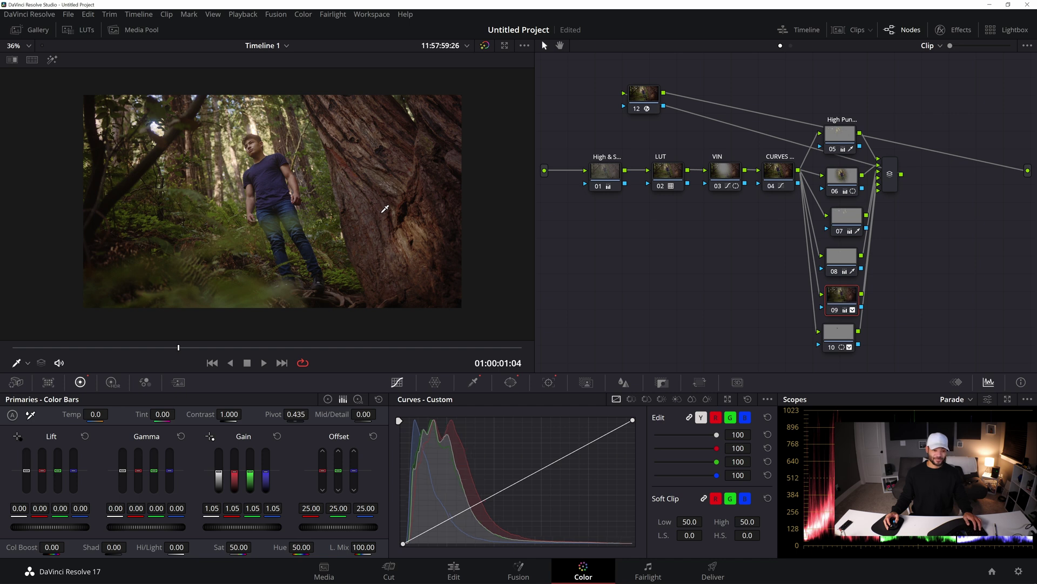
pyautogui.moveTo(937, 115); pyautogui.dragTo(834, 356)
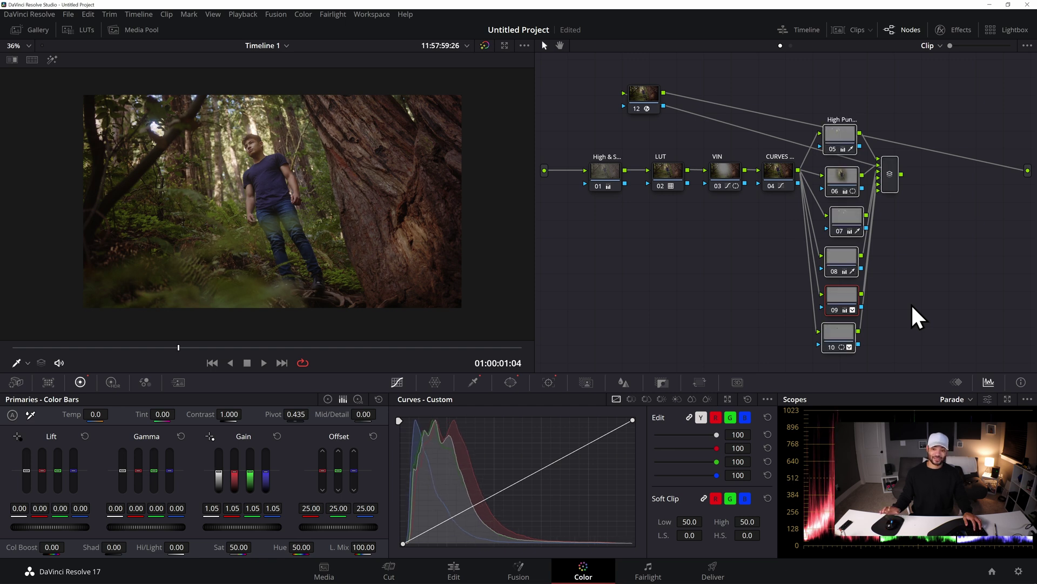
pyautogui.click(636, 102)
# Move node 12 toward the output, check its Glow settings, then return it beside the node chain
pyautogui.moveTo(639, 108); pyautogui.dragTo(950, 155)
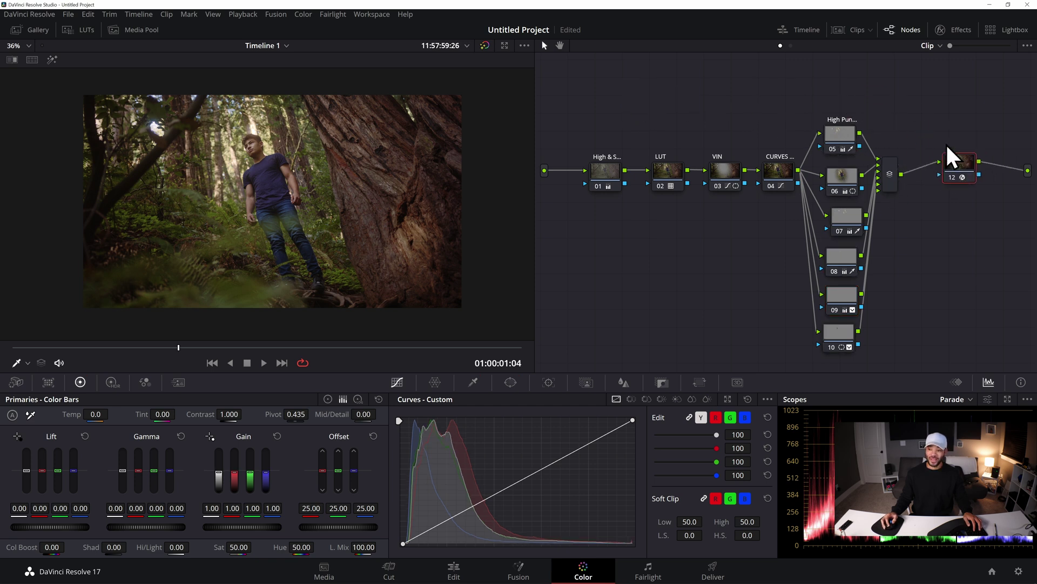
pyautogui.click(967, 29)
pyautogui.click(960, 30)
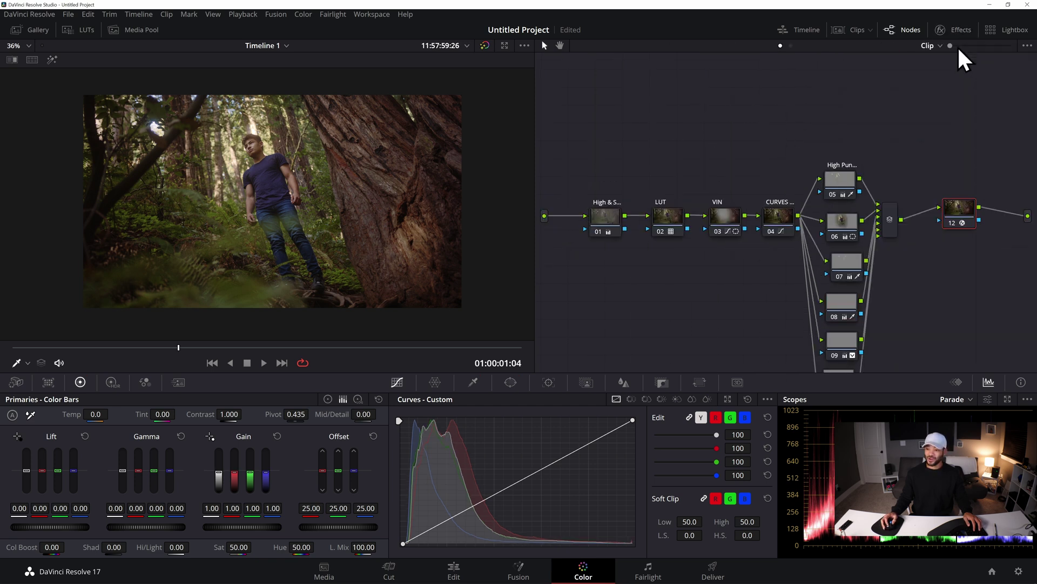
pyautogui.moveTo(966, 216); pyautogui.dragTo(690, 115)
# Set node 12's Glow to a Softlight composite with Shine Threshold 0.000 and Opacity 0.312
pyautogui.click(952, 30)
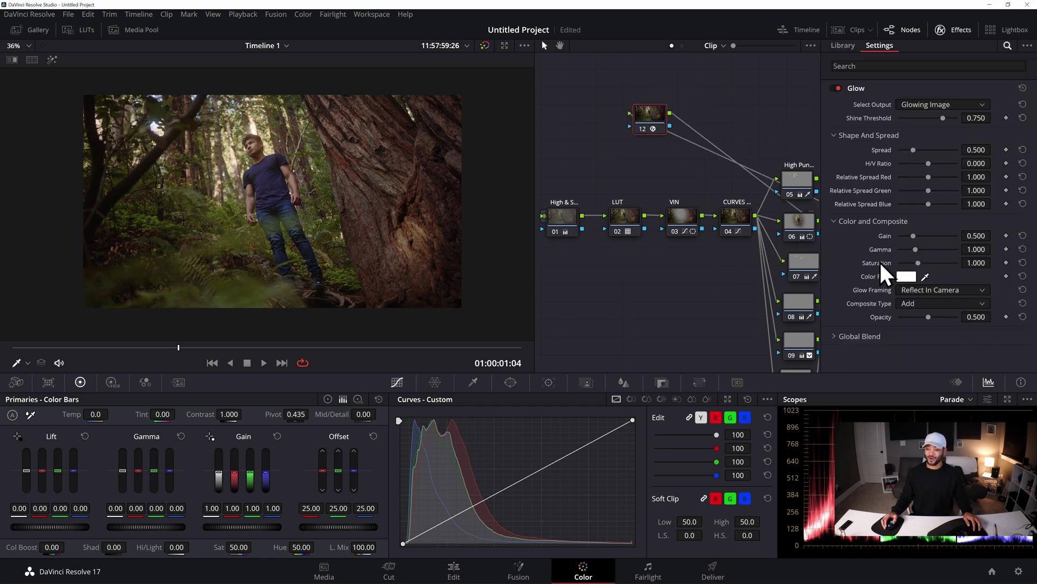
pyautogui.click(939, 305)
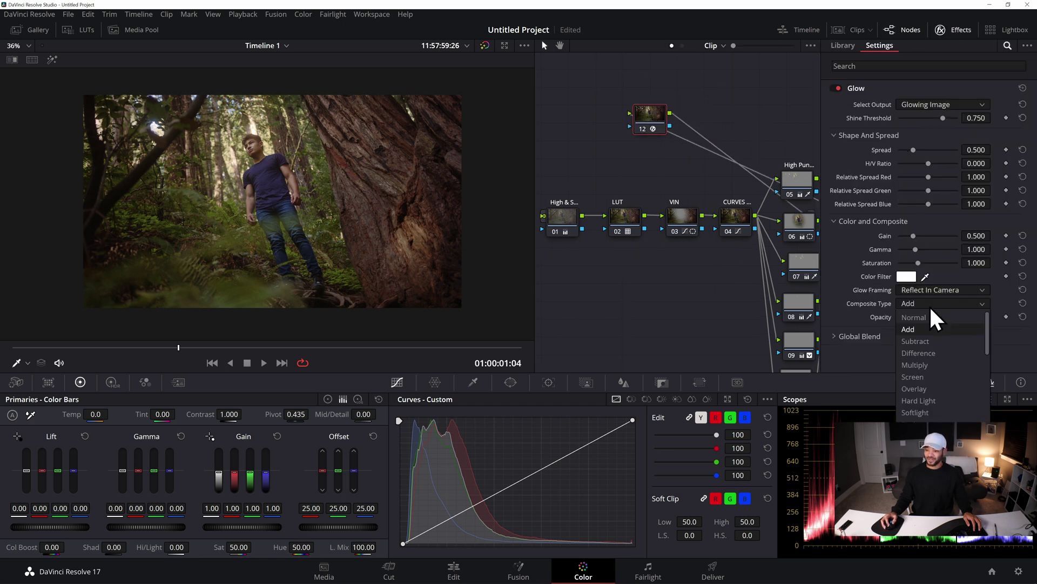
pyautogui.click(925, 417)
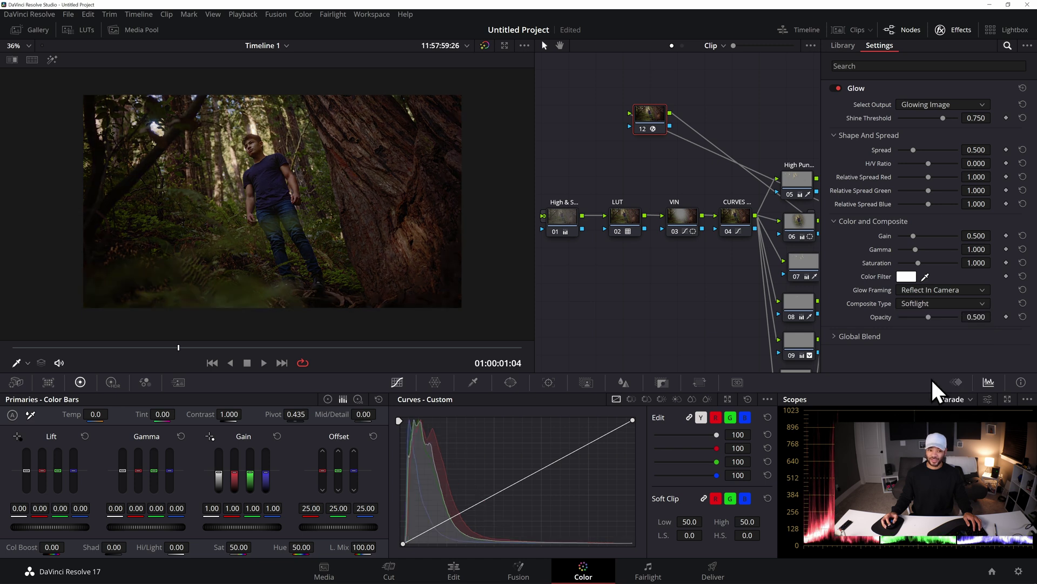
pyautogui.moveTo(945, 120); pyautogui.dragTo(878, 124)
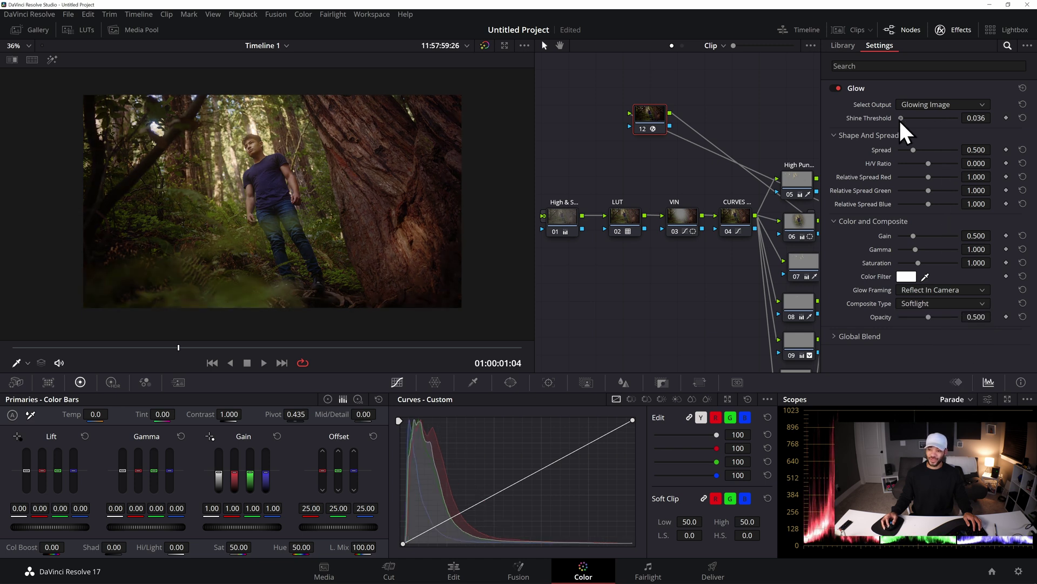
pyautogui.moveTo(928, 318)
pyautogui.mouseDown()
pyautogui.moveTo(871, 323)
pyautogui.moveTo(916, 319)
pyautogui.mouseUp()
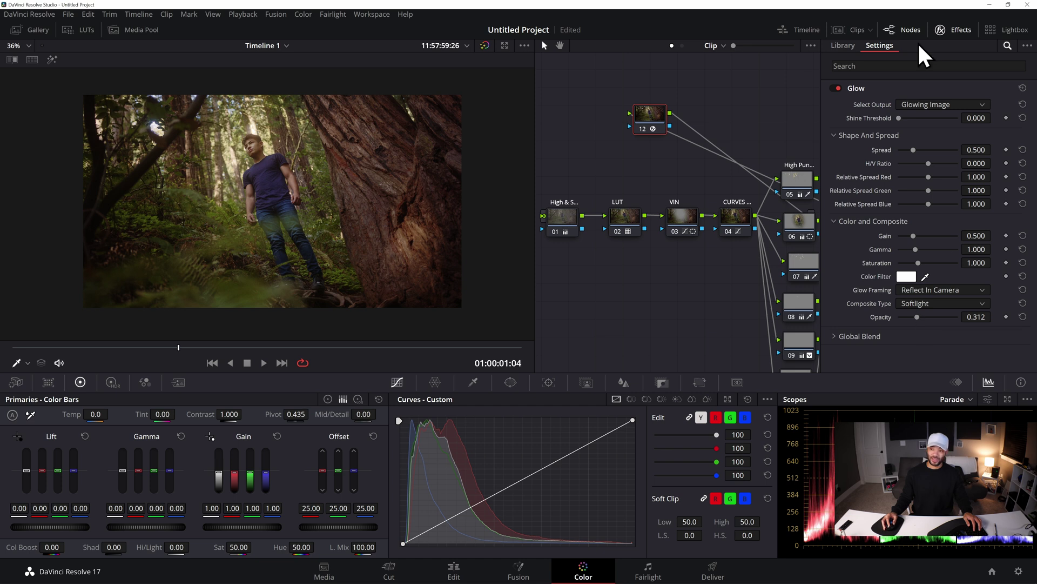
pyautogui.click(946, 32)
# Lower node 07's master Gain to 0.91 to darken it
pyautogui.click(851, 265)
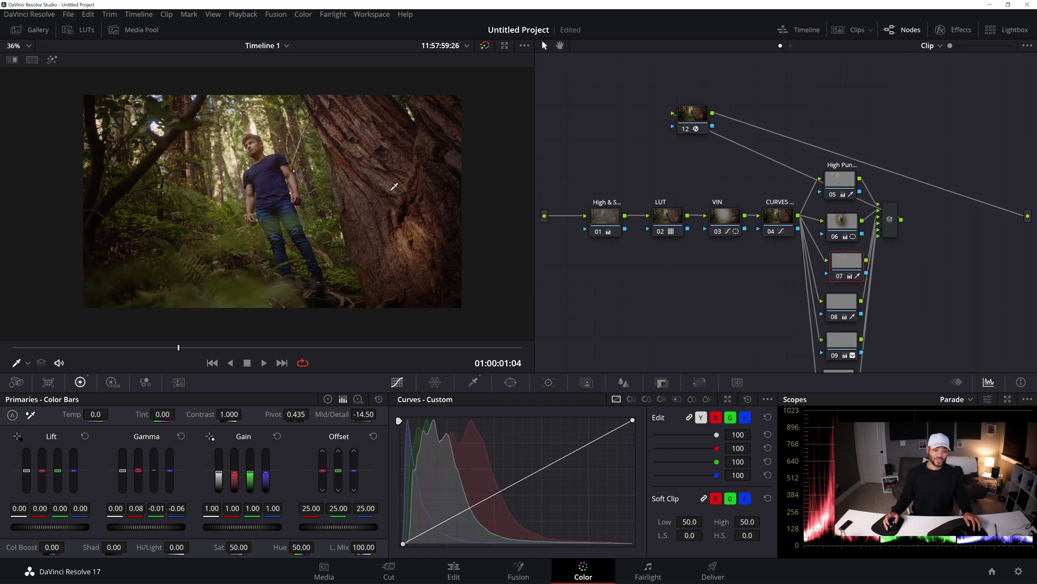
pyautogui.scroll(5, 395, 187)
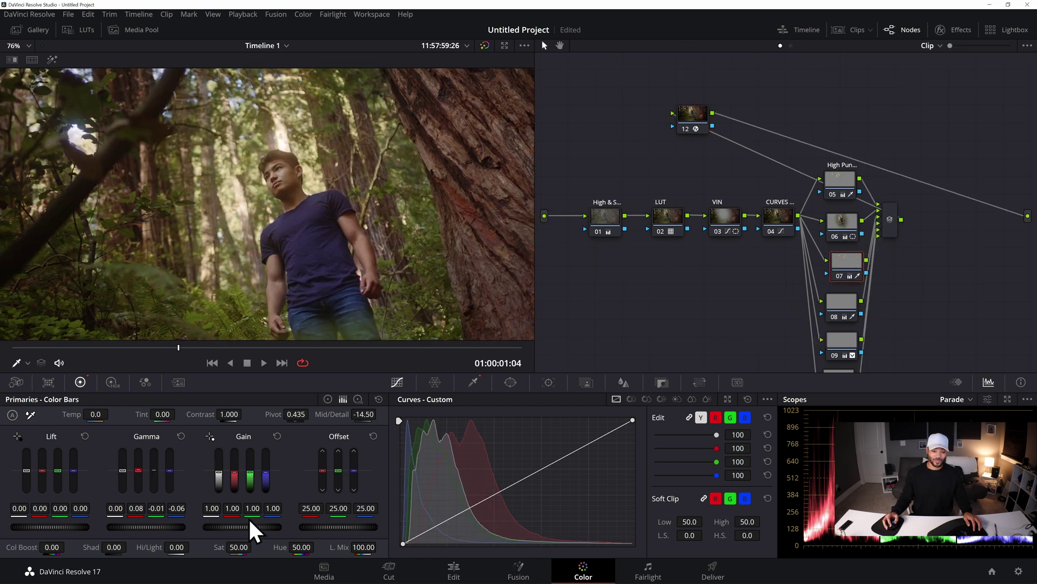
pyautogui.moveTo(238, 526); pyautogui.dragTo(218, 526)
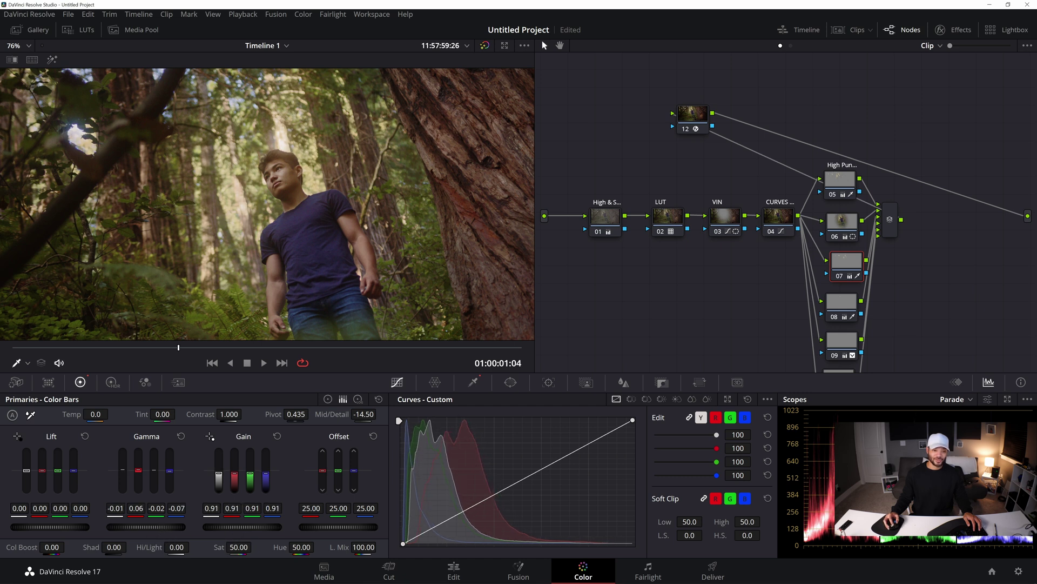
pyautogui.scroll(-5, 389, 232)
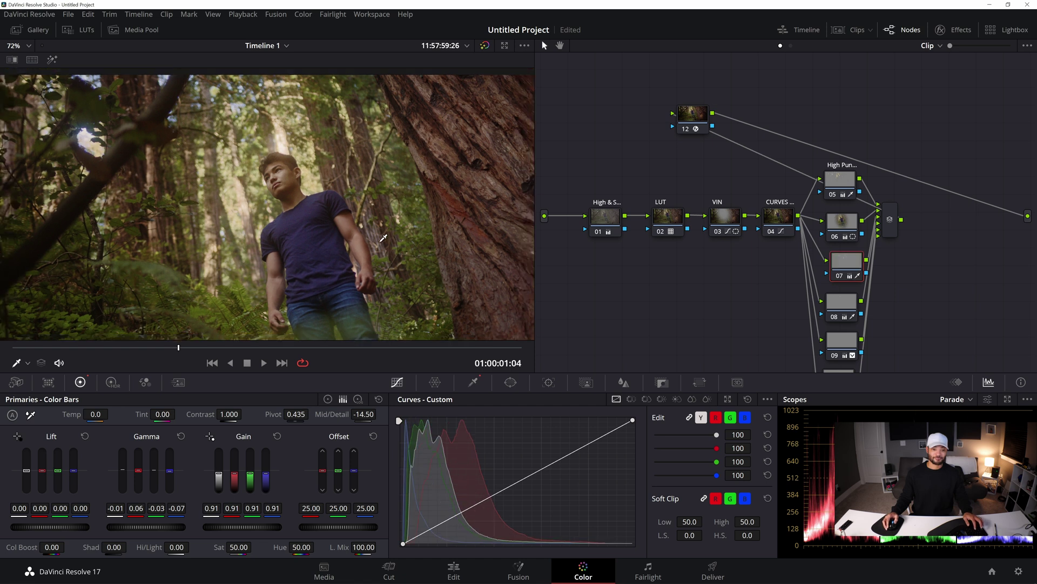
# Place glow node 12 between the Parallel Mixer and the output
pyautogui.scroll(2, 404, 200)
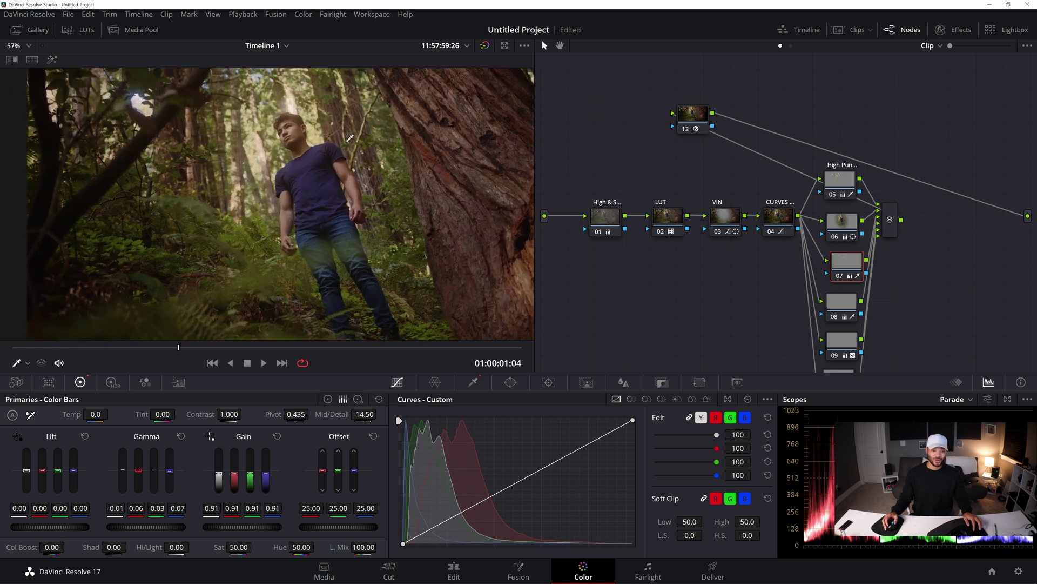
pyautogui.moveTo(707, 121); pyautogui.dragTo(960, 229)
pyautogui.scroll(-3, 346, 184)
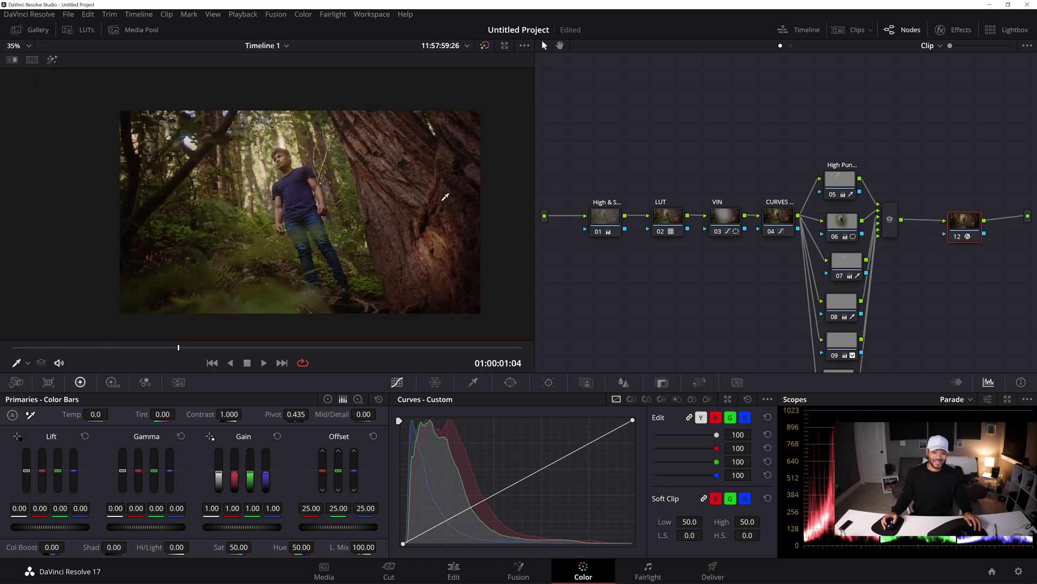